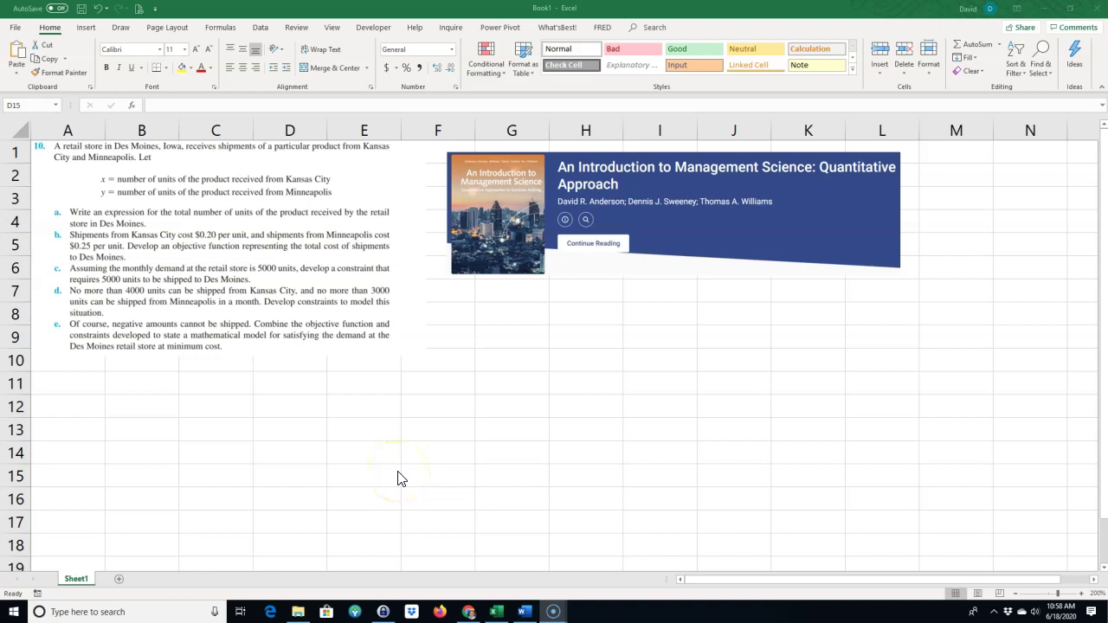
- Drag the book-cover picture right past column N, then scroll back to column A
click(330, 423)
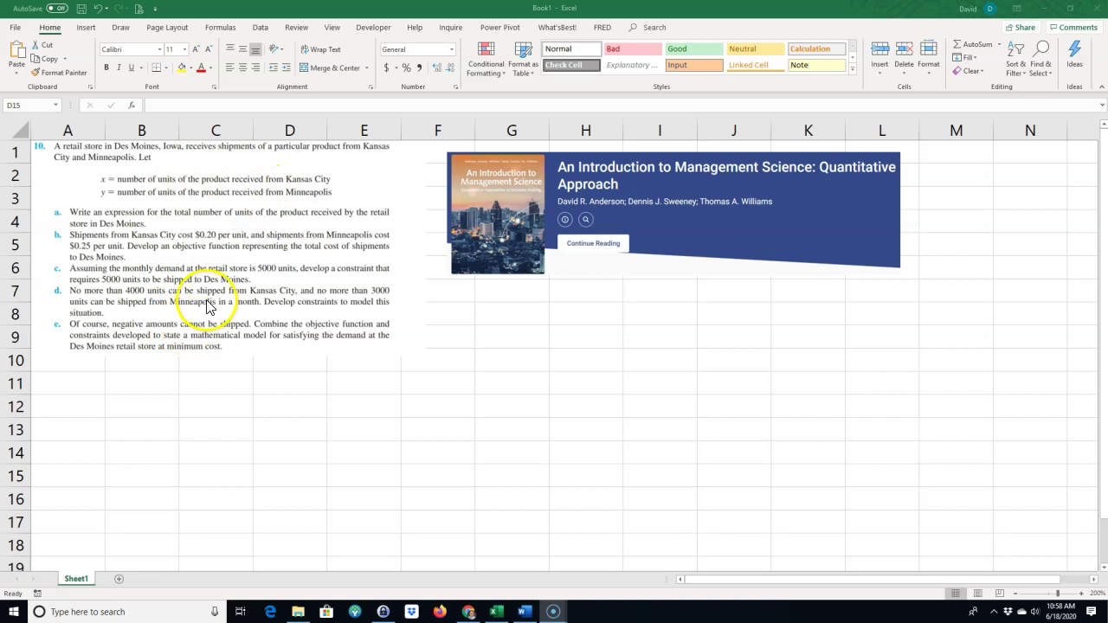
key(alt+Tab)
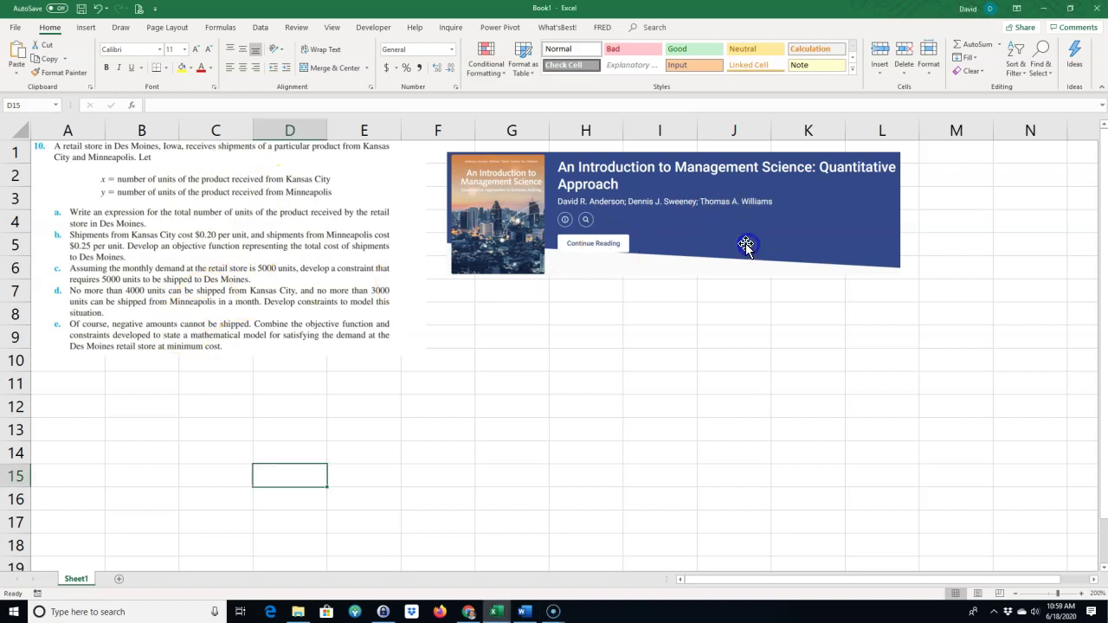
drag(745, 245, 700, 249)
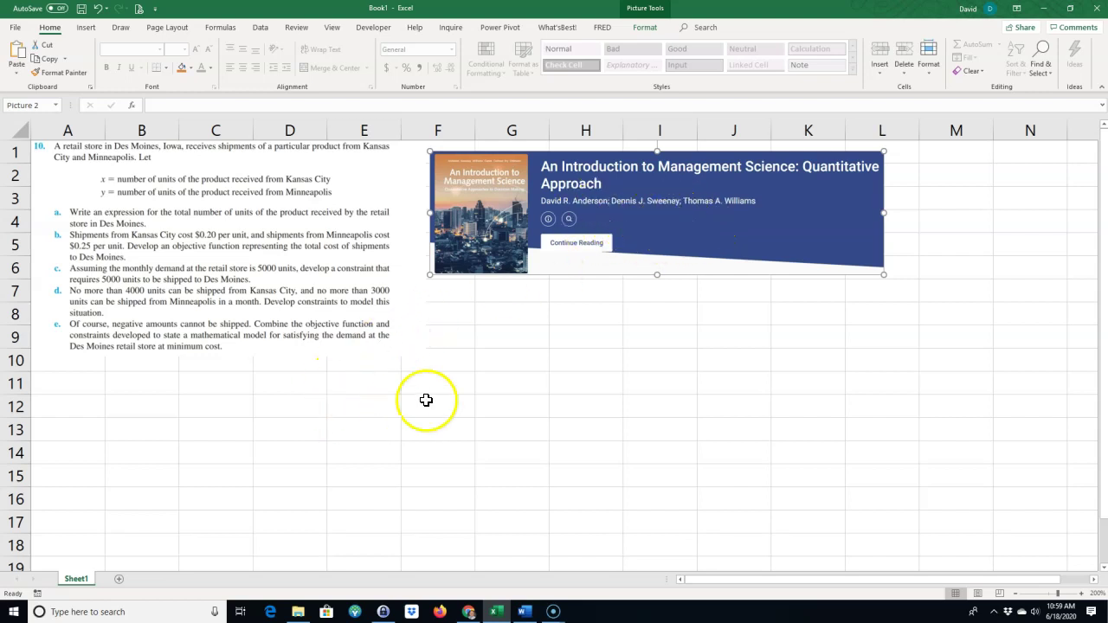
drag(655, 239, 854, 243)
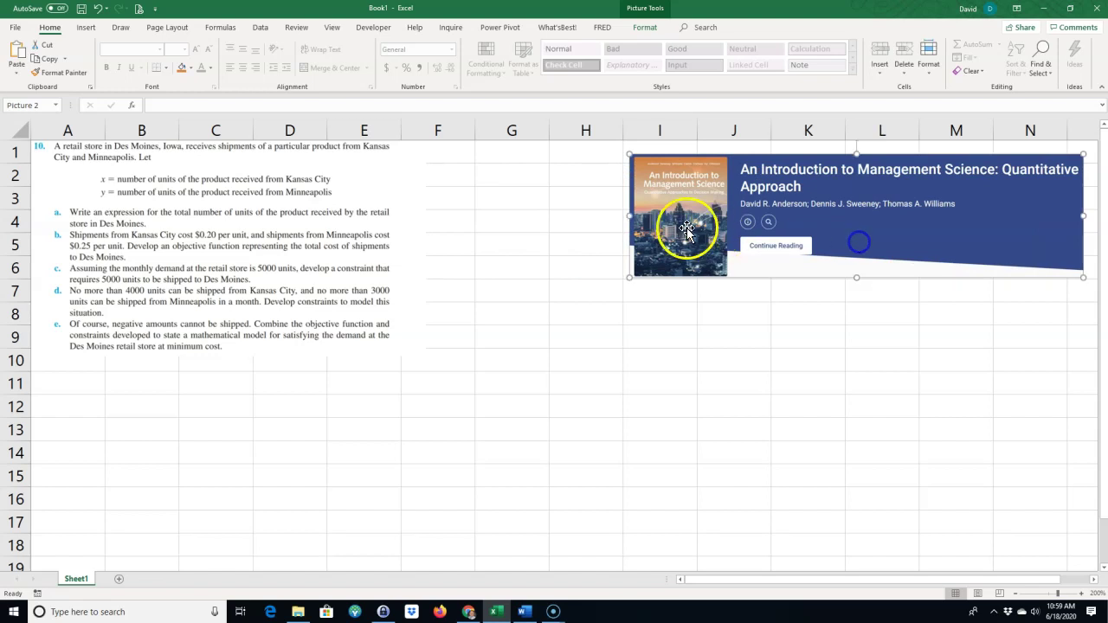
drag(650, 208, 1032, 199)
drag(903, 580, 622, 578)
- Enter a bold, underlined 'Given:' heading in cell A11
click(62, 406)
click(71, 386)
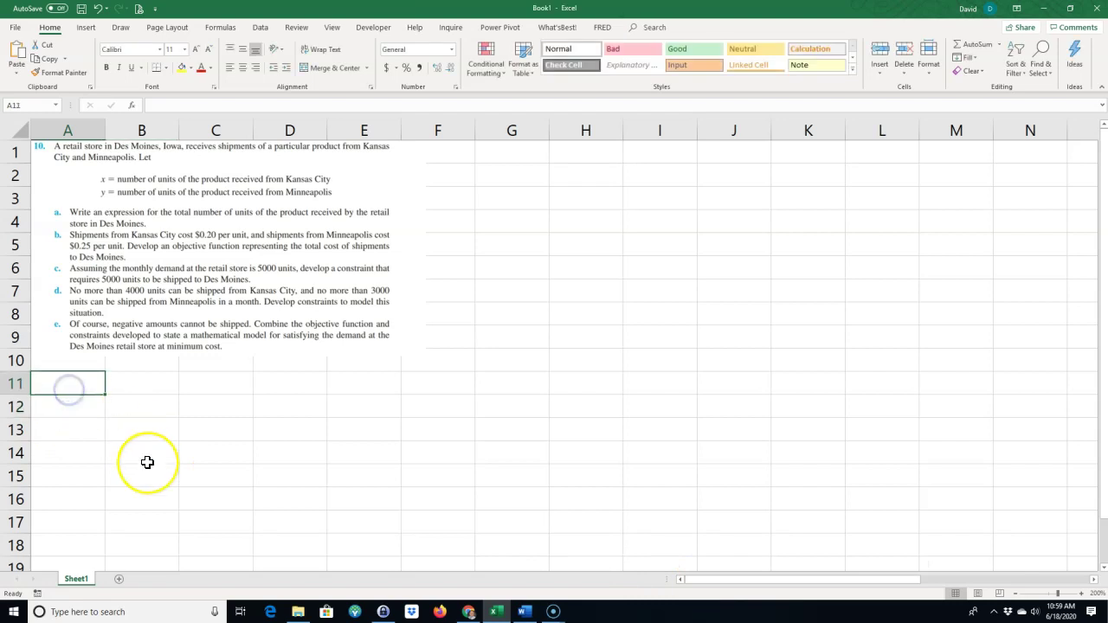
text(Give)
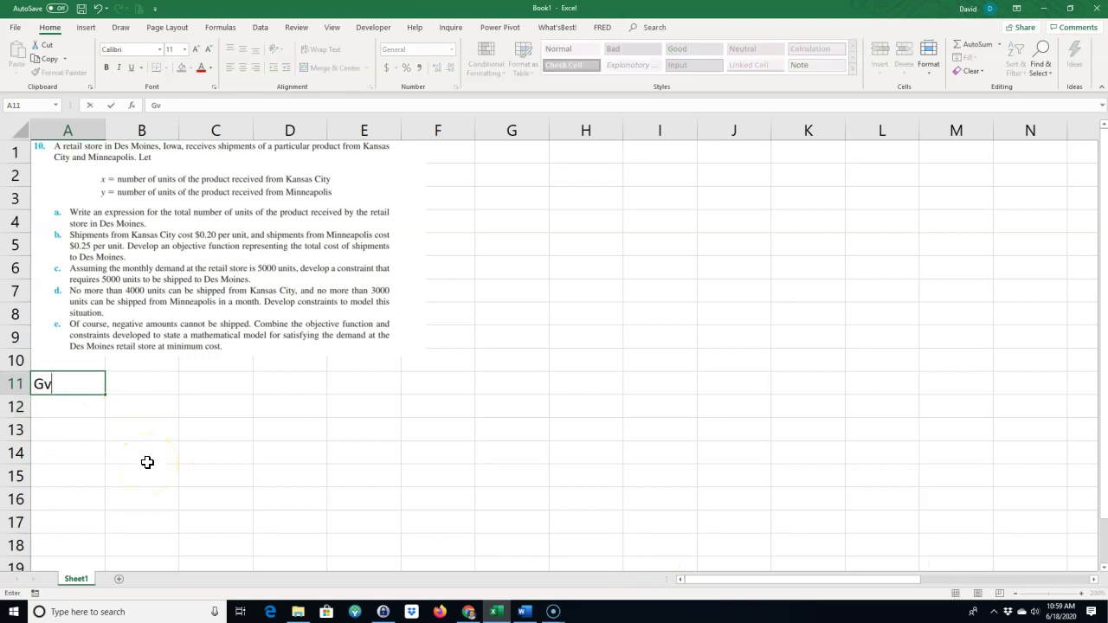
key(BackSpace)
key(BackSpace)
key(BackSpace)
text(iven:)
key(Return)
click(41, 383)
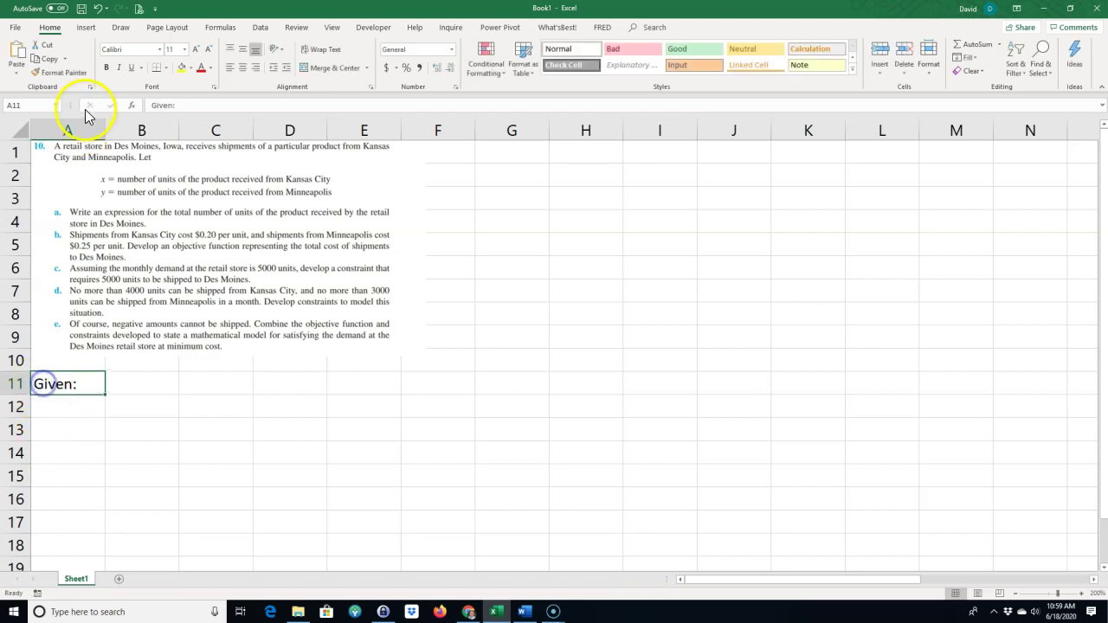
click(105, 68)
click(130, 68)
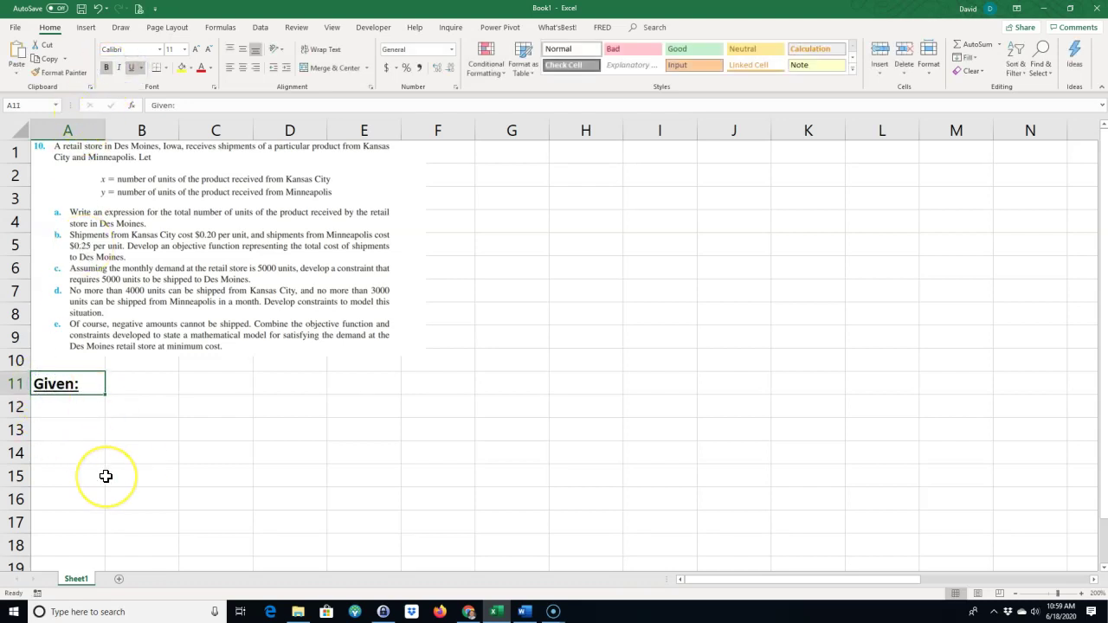
- Define x in A12 as 'number of units from KC' in B12
click(73, 408)
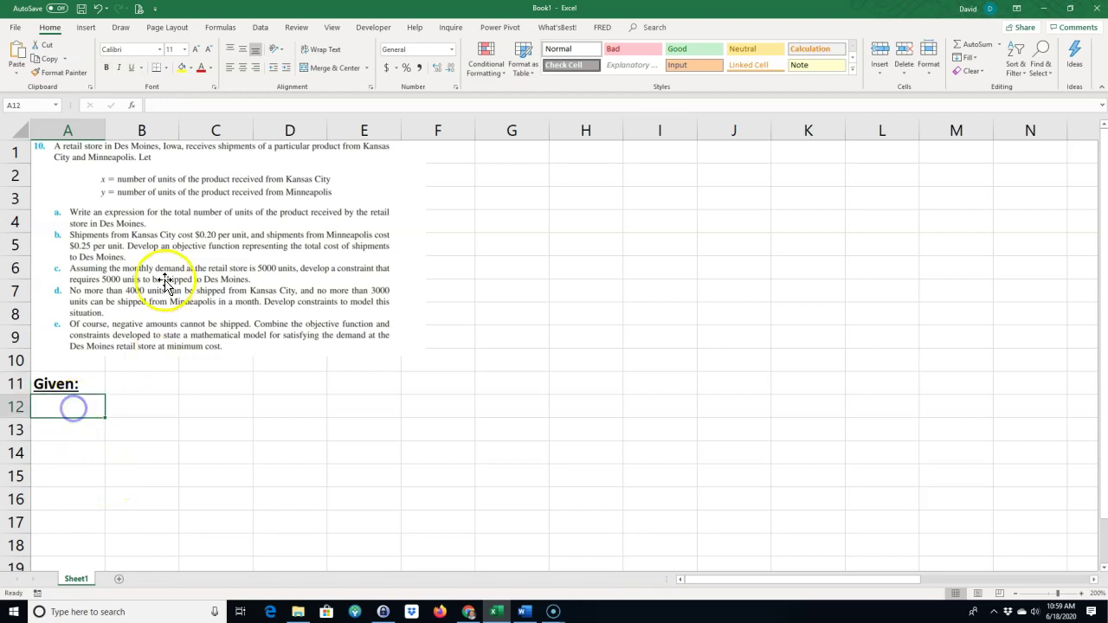
text(x)
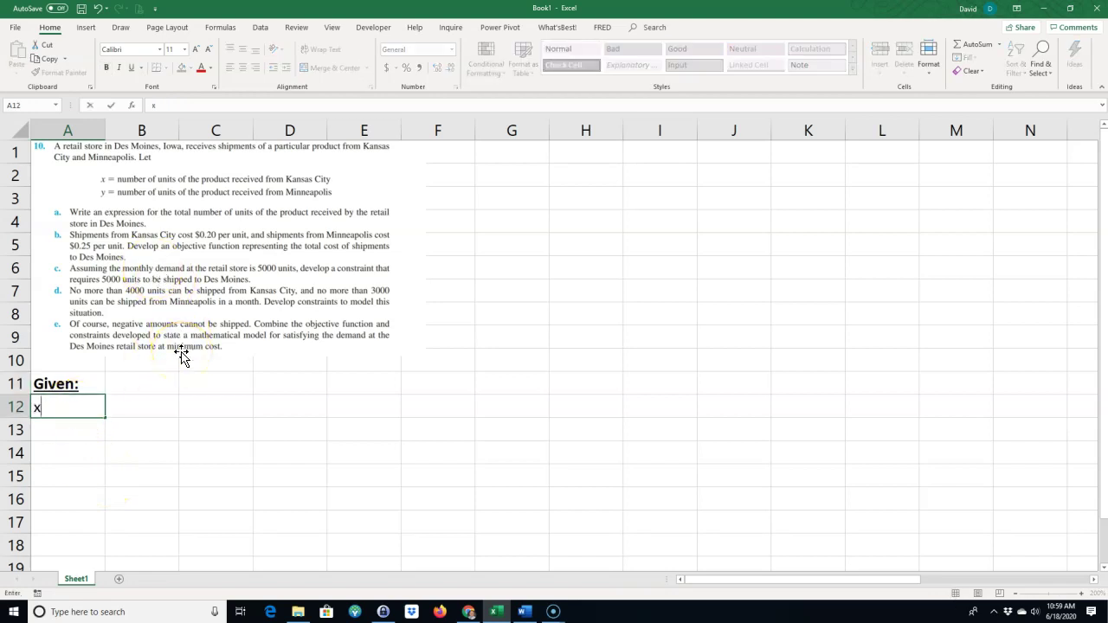
key(Tab)
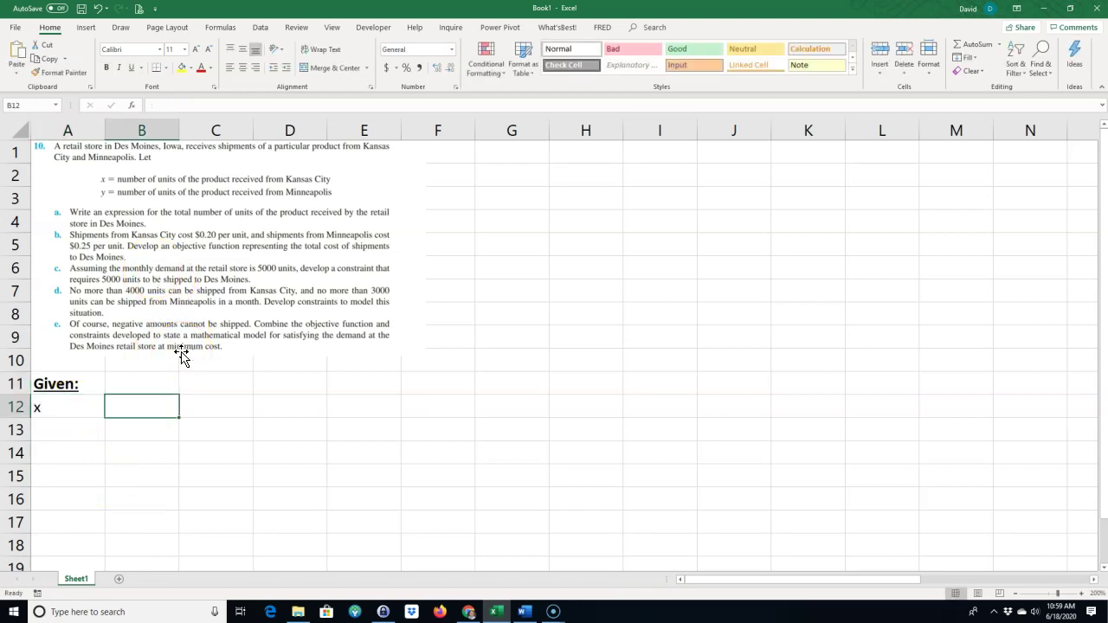
text(number o)
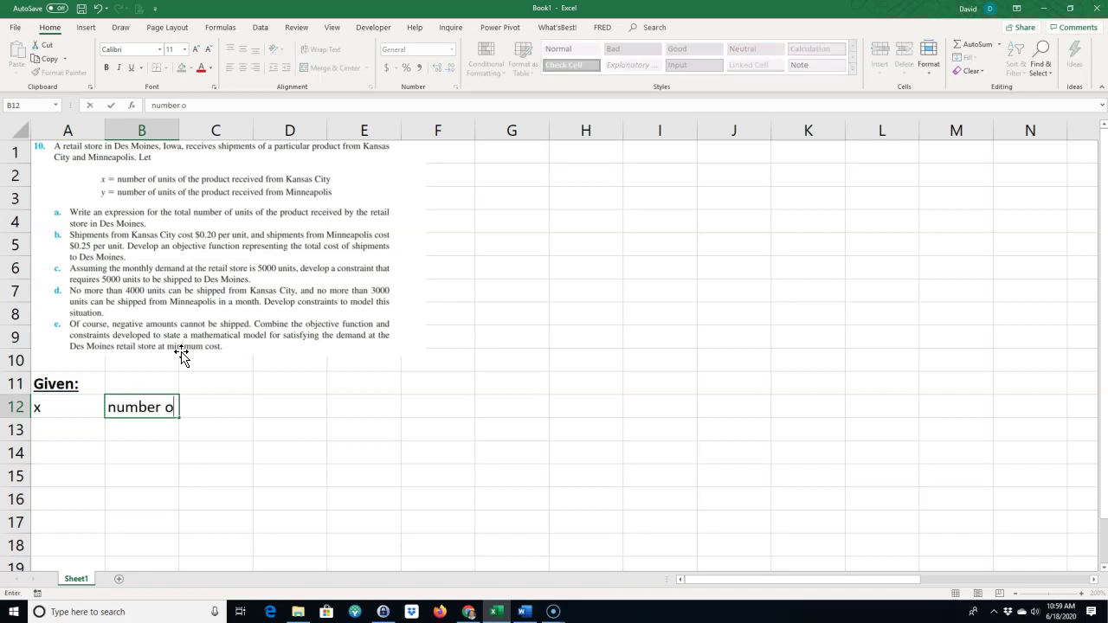
text(f unt)
text(vs from KC)
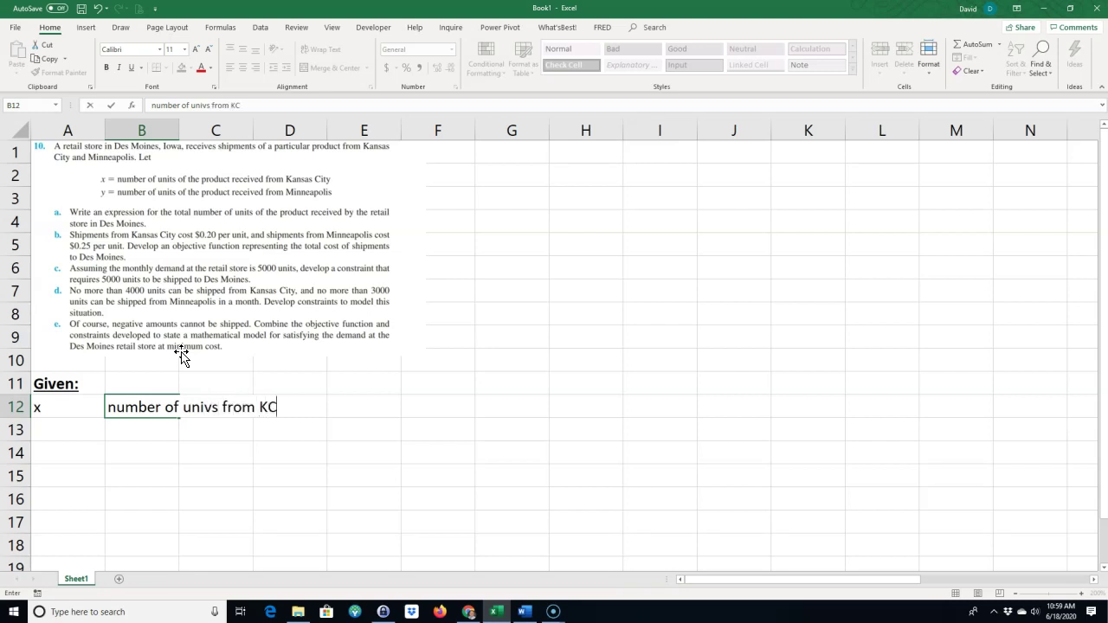
click(205, 407)
key(BackSpace)
text(t)
click(62, 436)
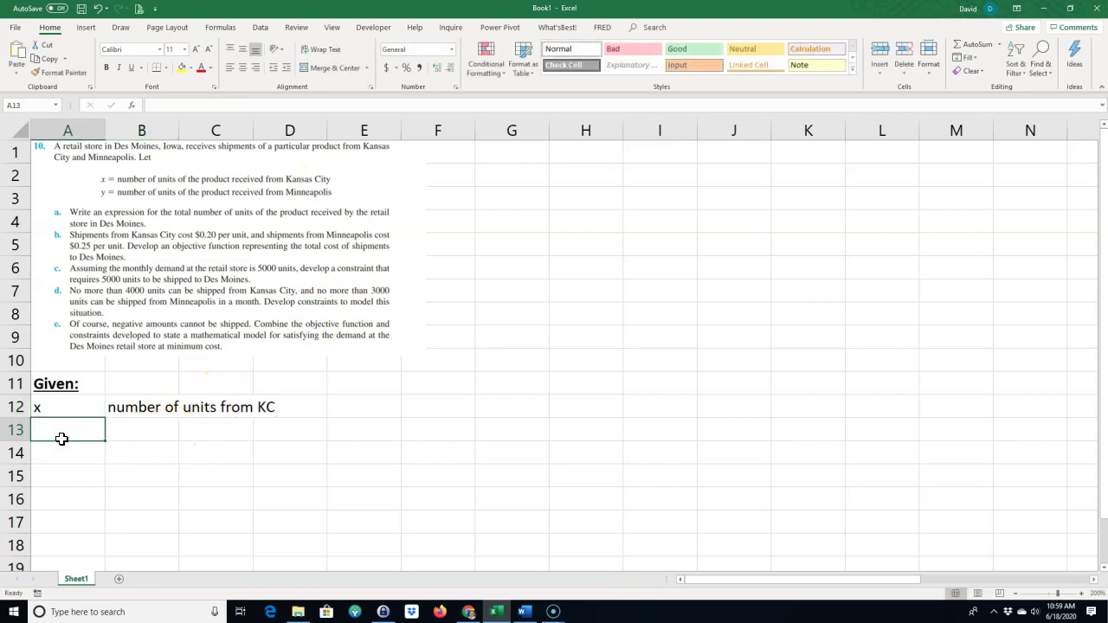
- Define y in A13 as 'number of units from MINN', then add 'Find:' in A14
text(y)
click(134, 425)
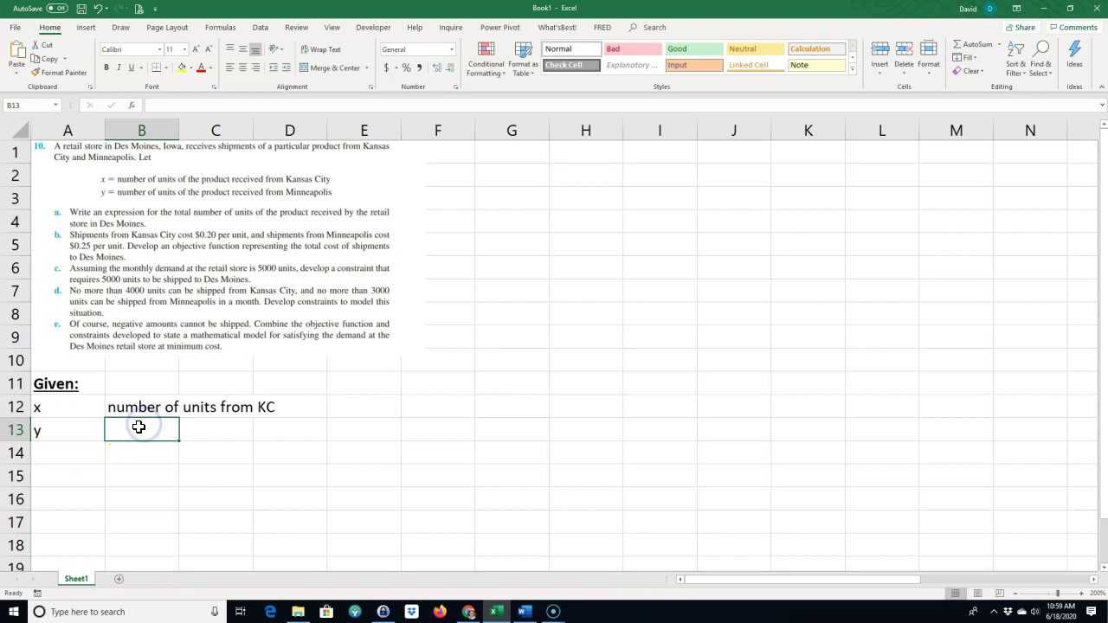
text(number of units from KC)
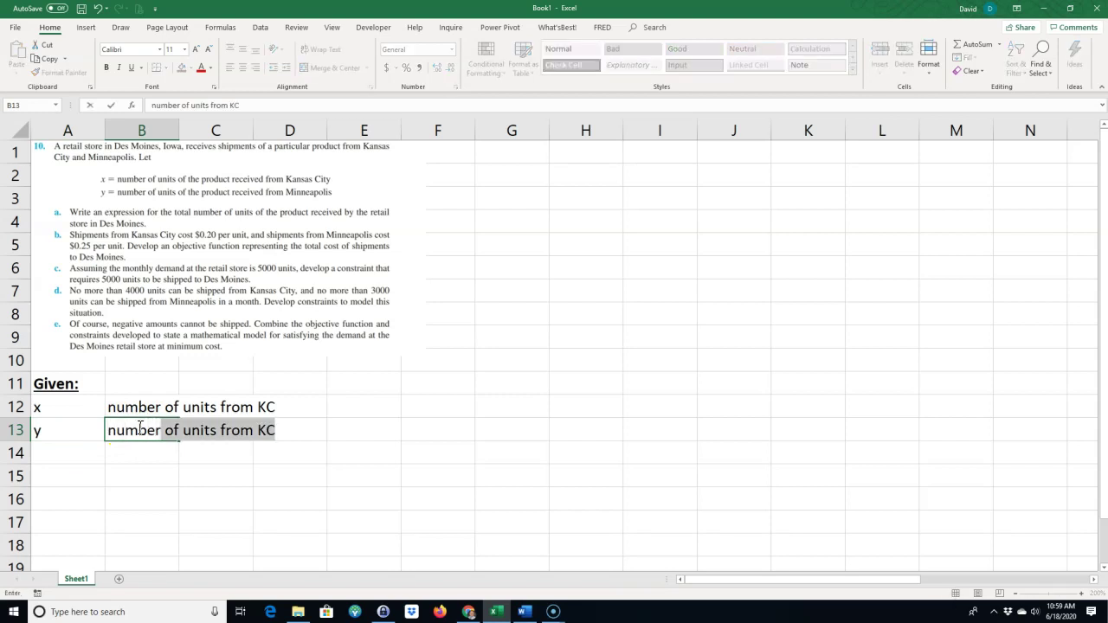
drag(257, 431, 273, 430)
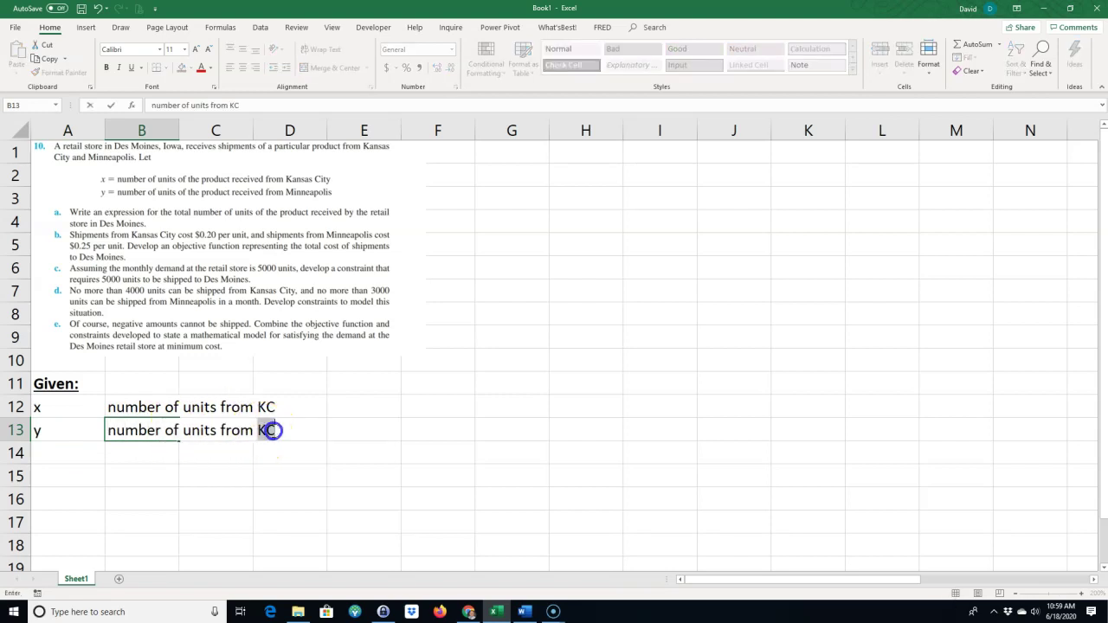
text(MINN)
click(239, 474)
click(74, 459)
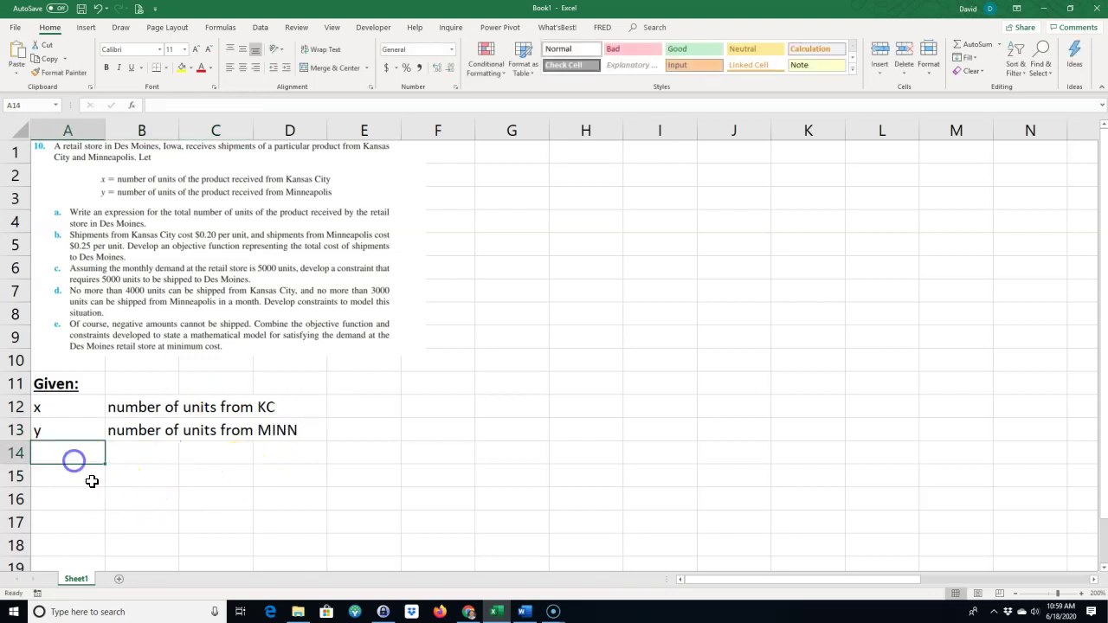
text(Find:)
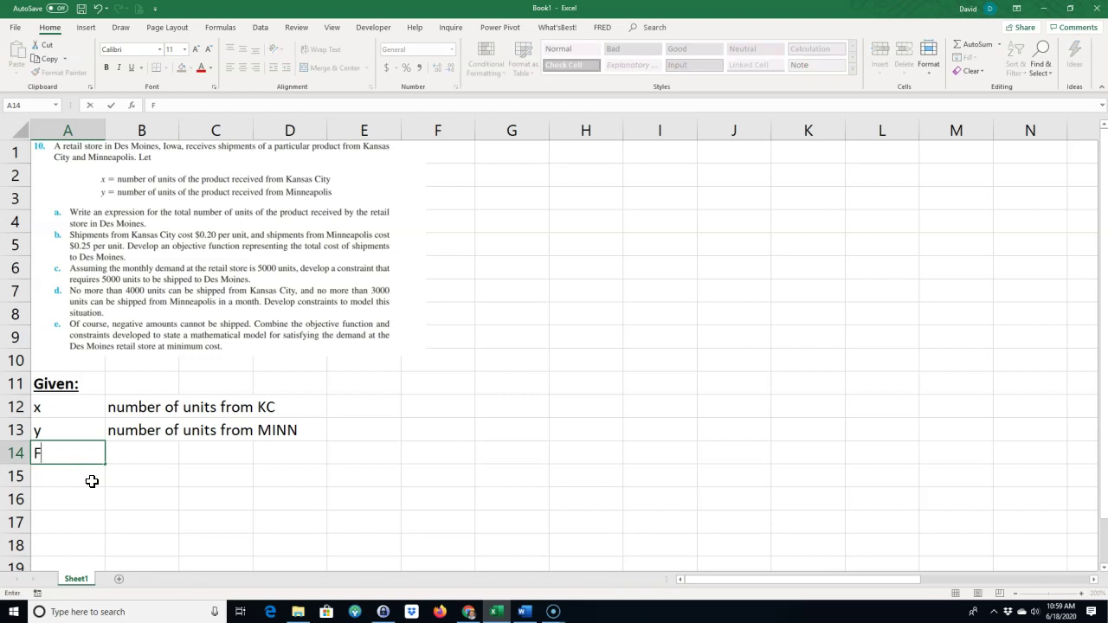
key(Return)
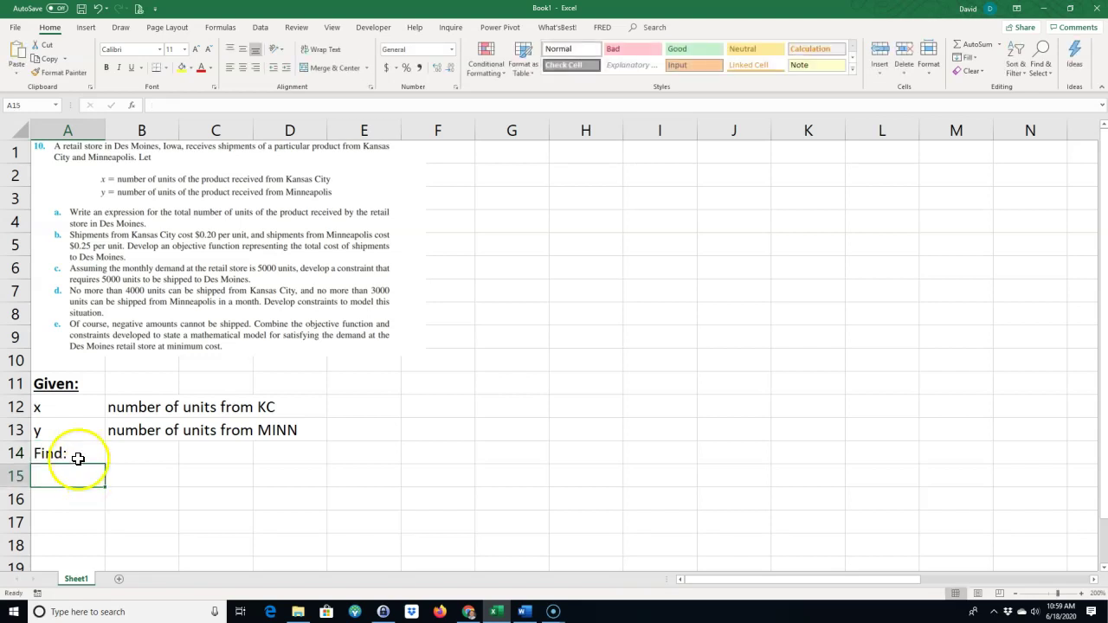
- Make the Find: label in A14 bold and underlined
click(77, 454)
click(107, 69)
click(130, 67)
- Enter 'a) Write an expression for total # of units received in DM' in A15
click(61, 476)
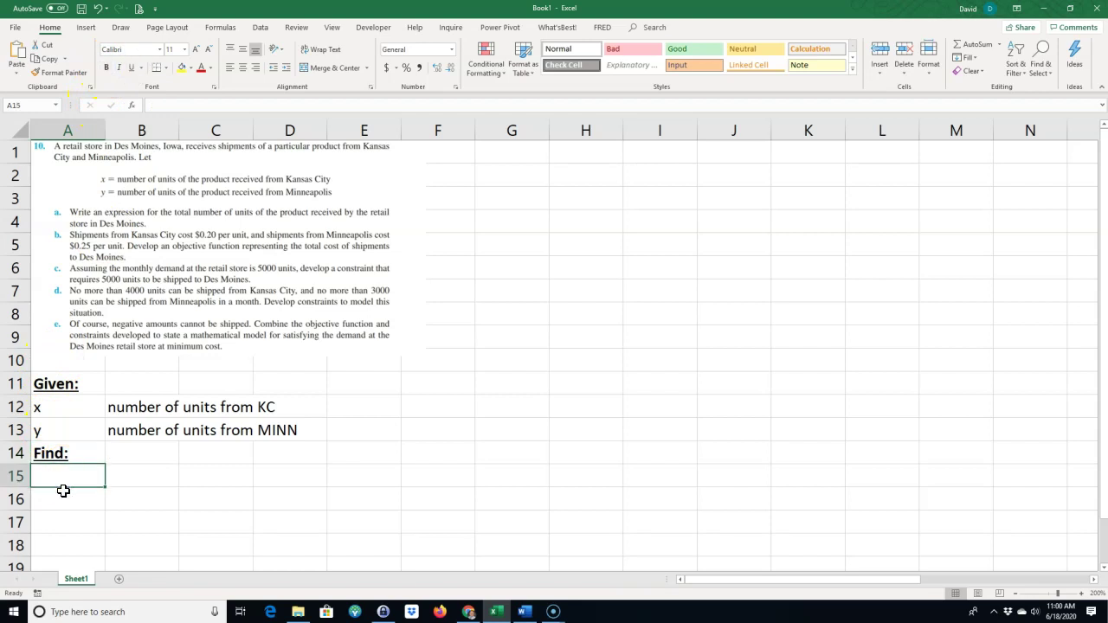
text(a)
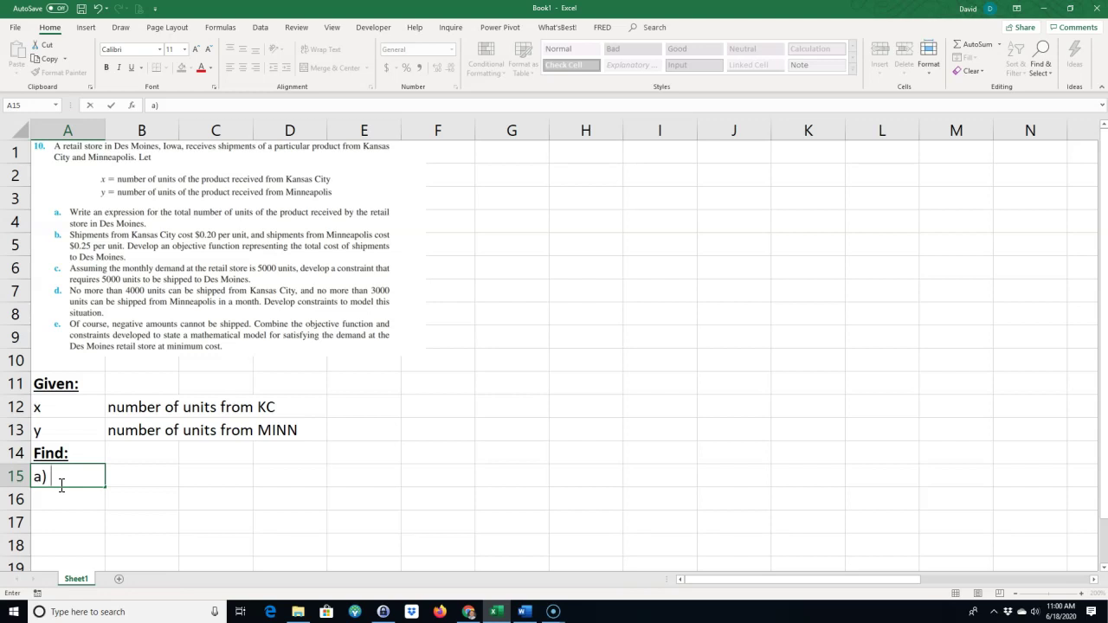
text() Wh)
text(rite anb)
key(BackSpace)
key(BackSpace)
text(expression for)
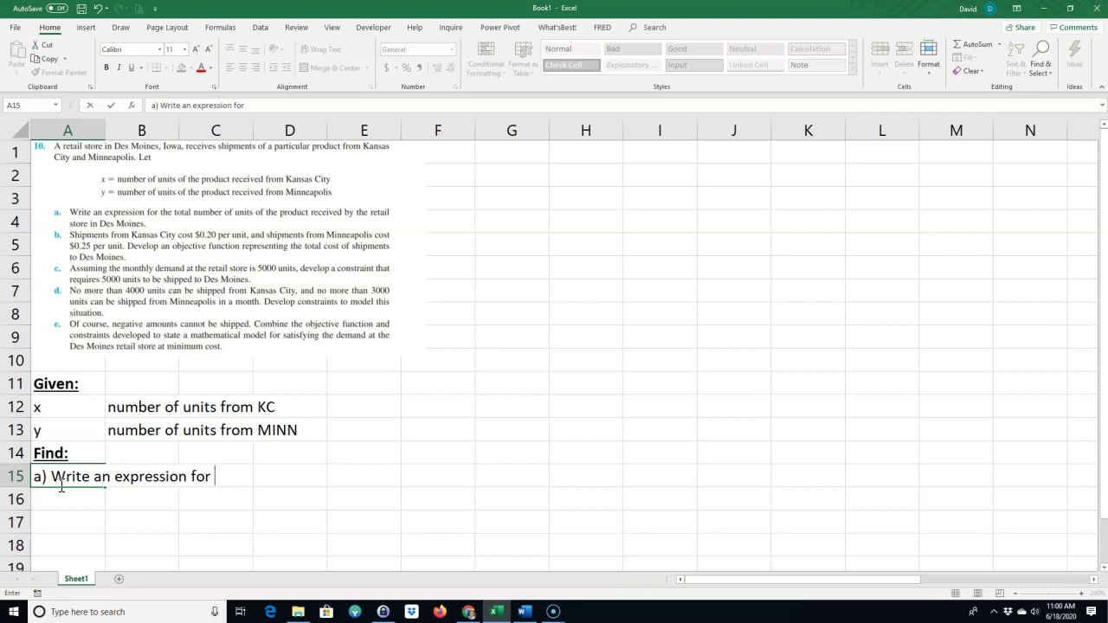
text(total)
key(BackSpace)
key(BackSpace)
text(al)
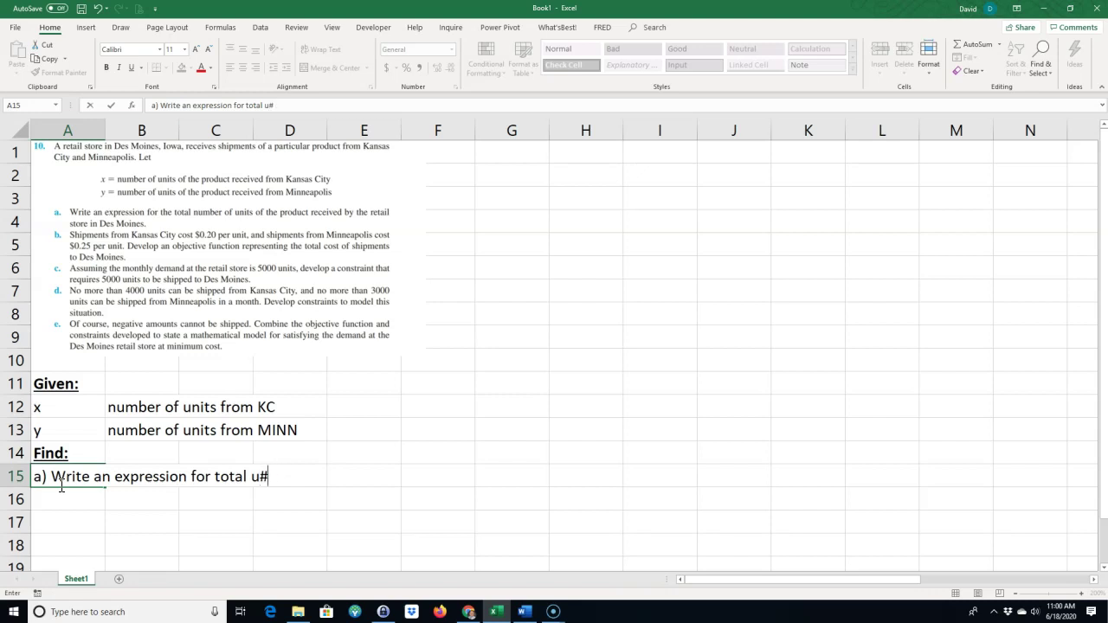
key(BackSpace)
key(BackSpace)
text(# of units)
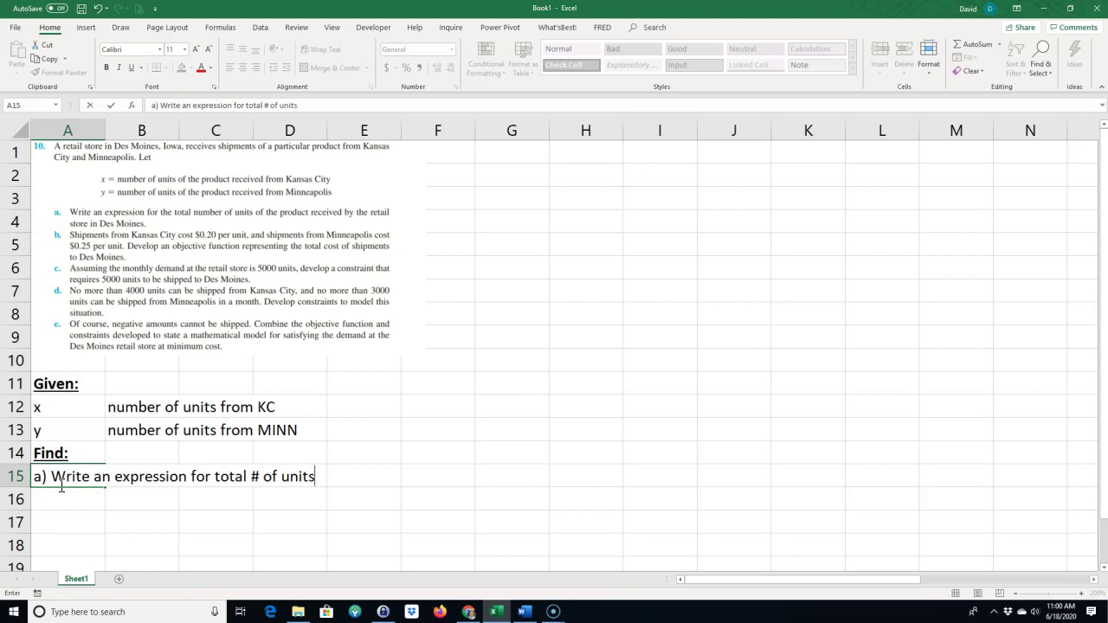
text( reciev)
key(BackSpace)
key(BackSpace)
key(BackSpace)
text(eived in D)
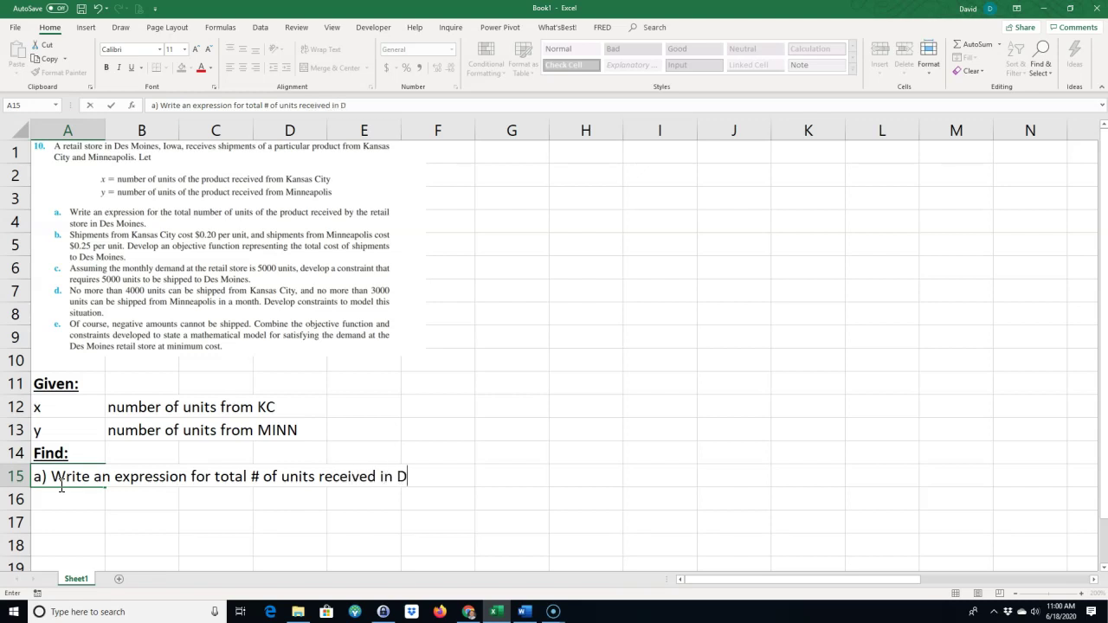
text(M)
key(Return)
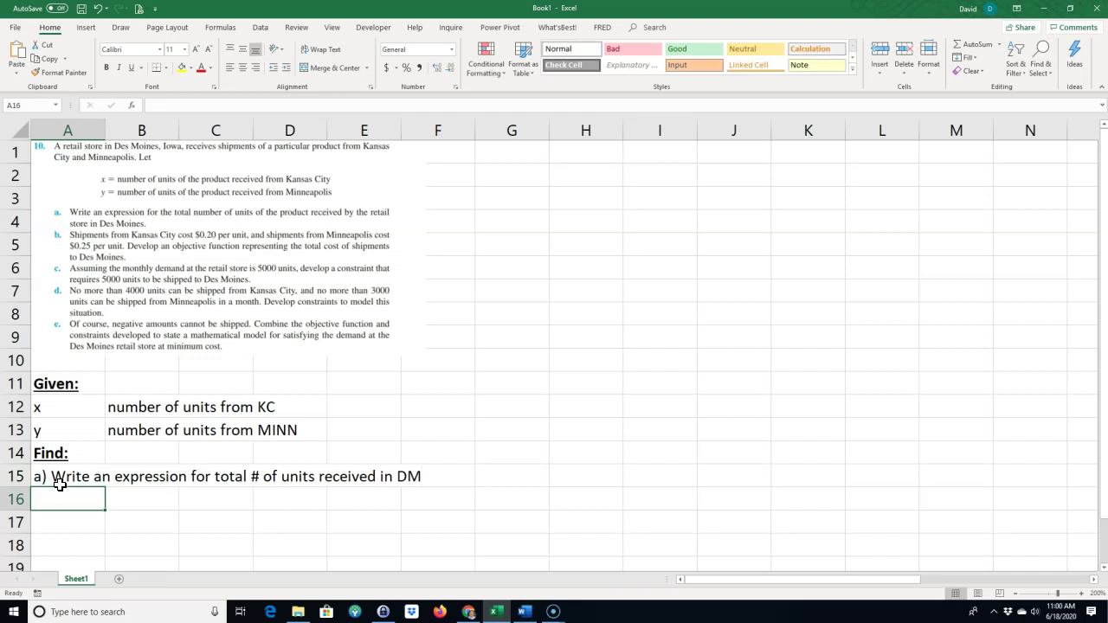
- Type 'Solution:' in A16 and format it bold and underlined
click(62, 494)
text(Solution:)
key(Return)
click(62, 494)
click(106, 68)
click(140, 68)
click(153, 79)
click(58, 520)
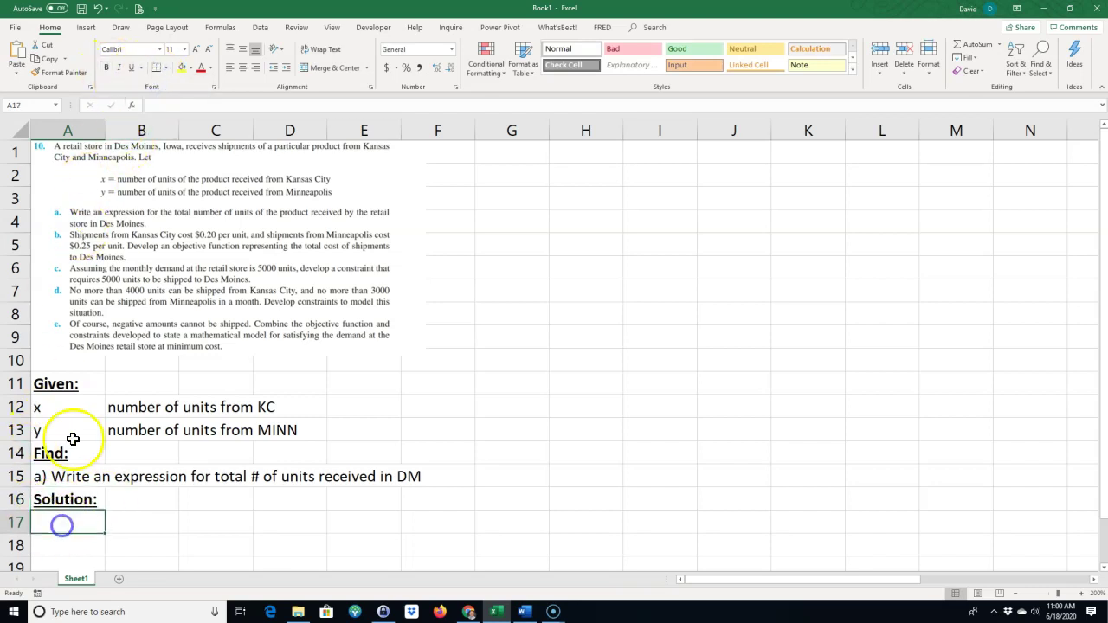
drag(45, 385, 137, 428)
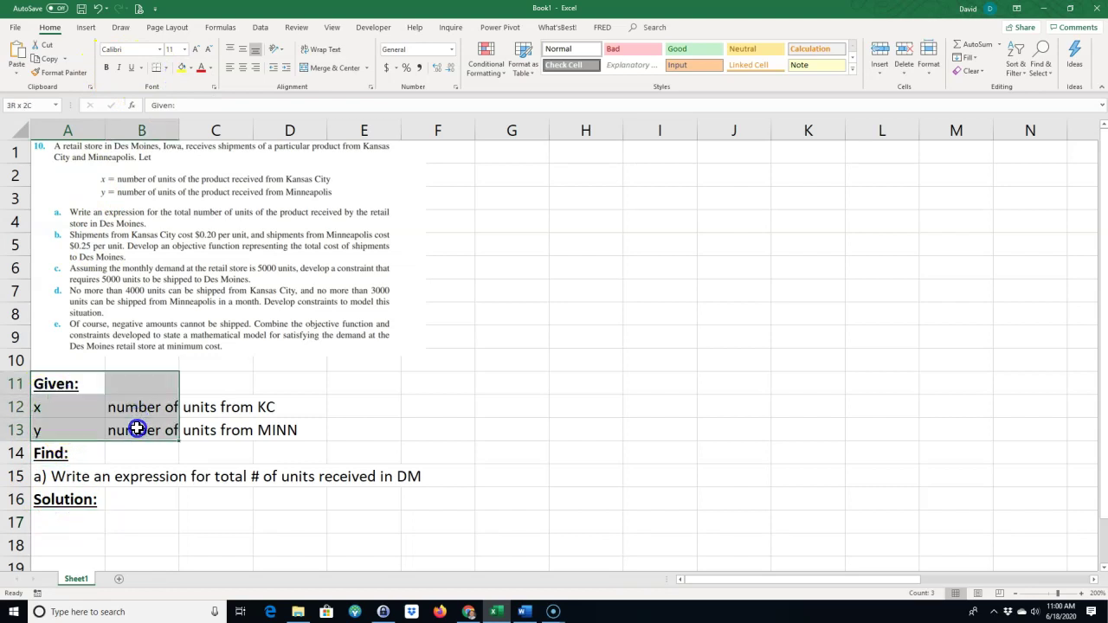
click(52, 454)
click(53, 523)
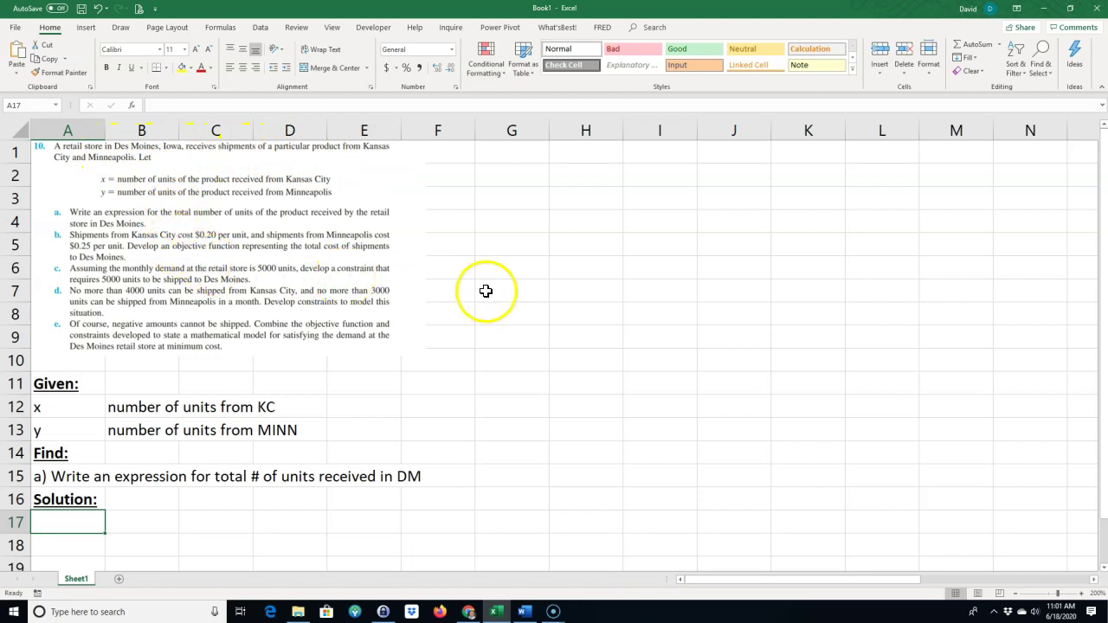
- Type the diagram labels DM in H8, KC and MINN above it
click(593, 314)
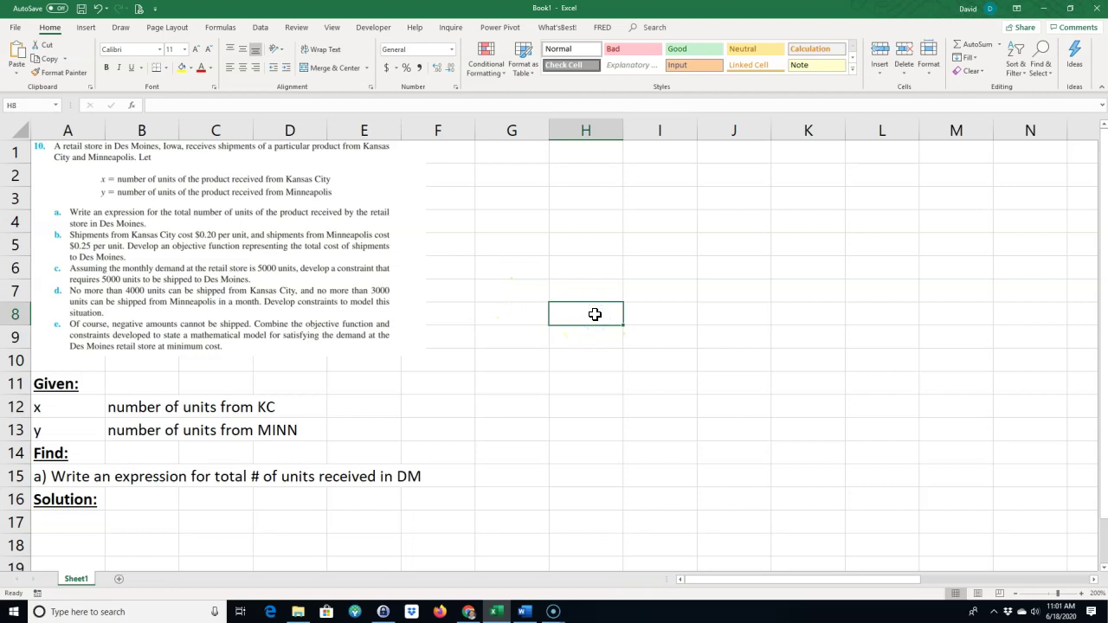
text(DB)
key(BackSpace)
text(M)
click(515, 266)
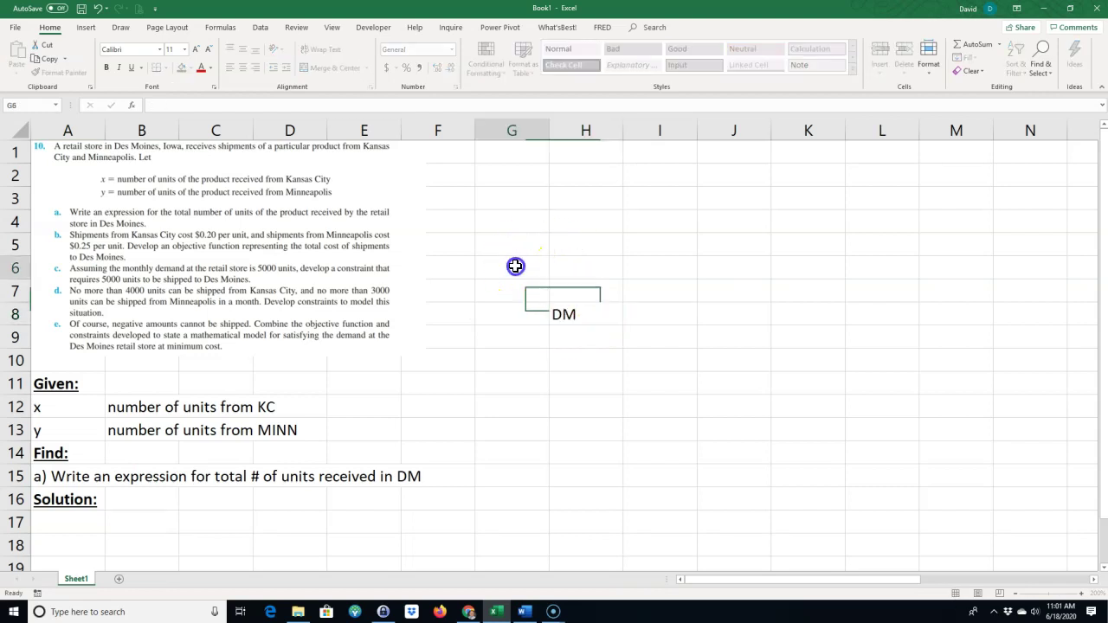
text(JC)
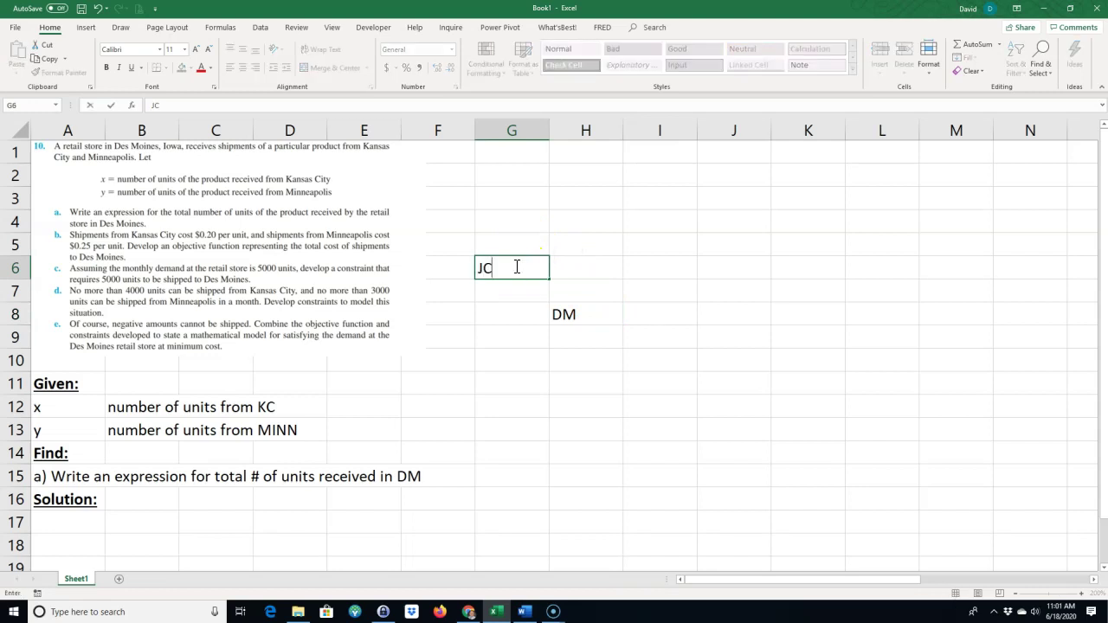
key(BackSpace)
text(KC)
click(633, 266)
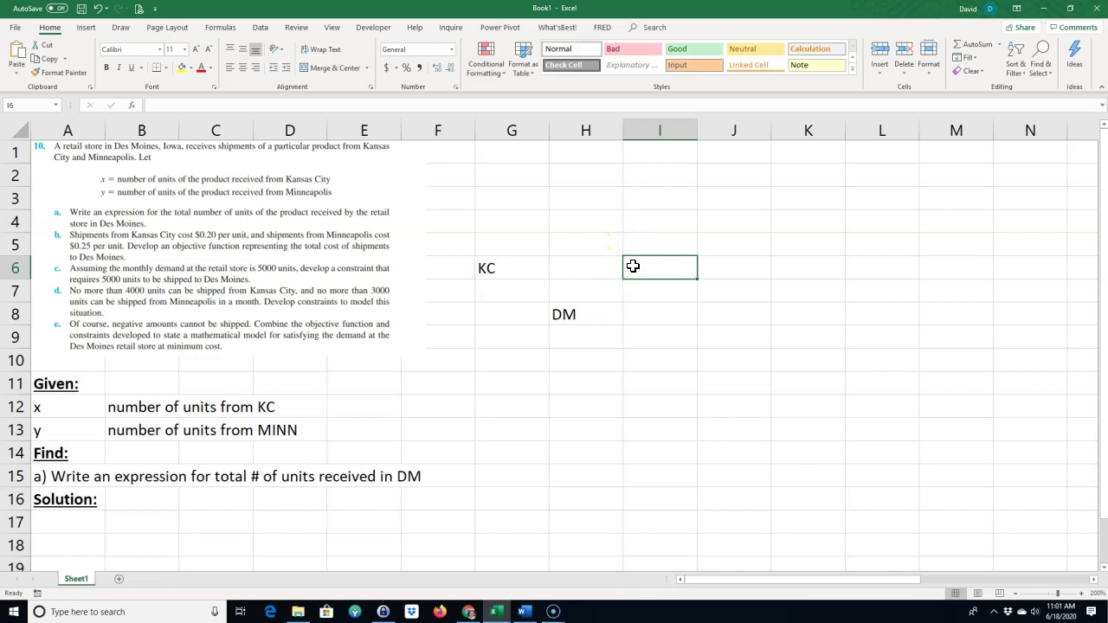
text(MINN)
click(609, 407)
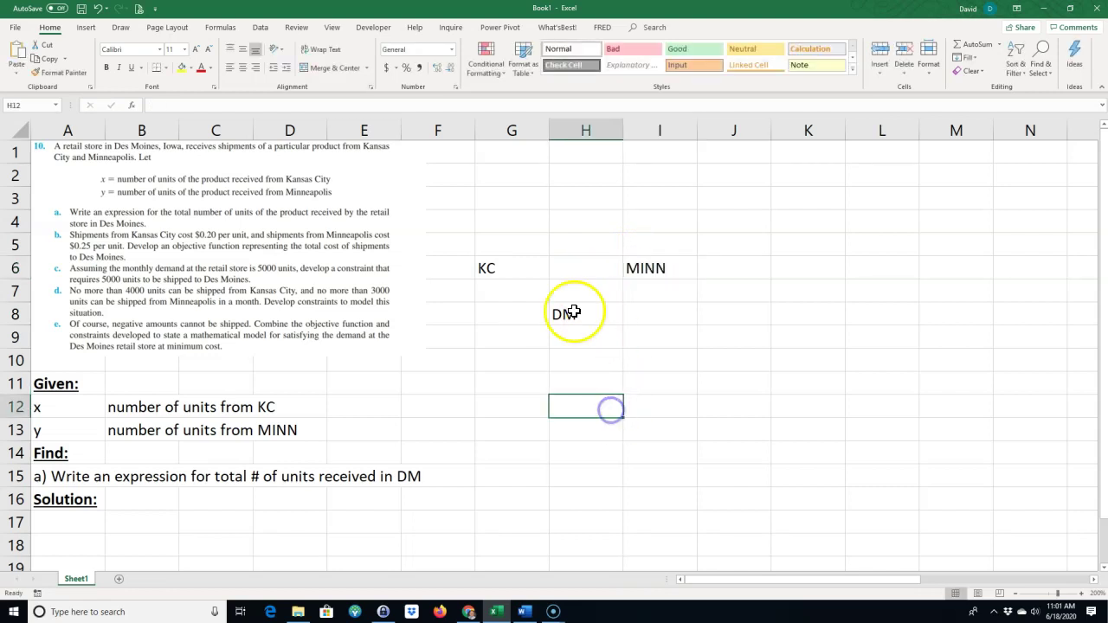
- Draw Line Arrow shapes from KC and from MINN pointing to DM
click(115, 31)
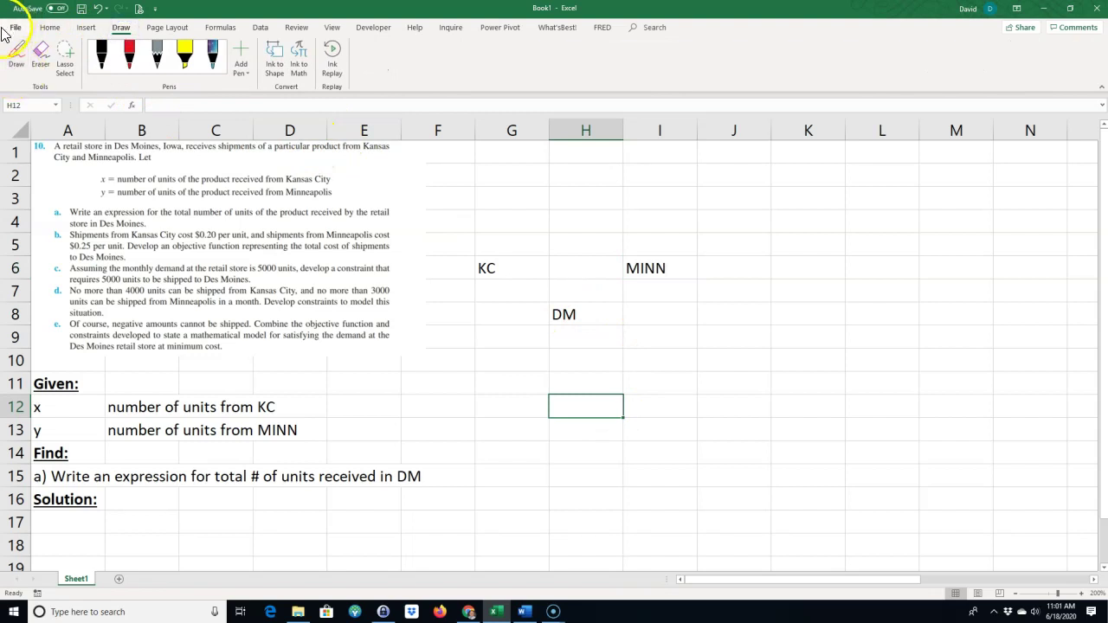
click(86, 27)
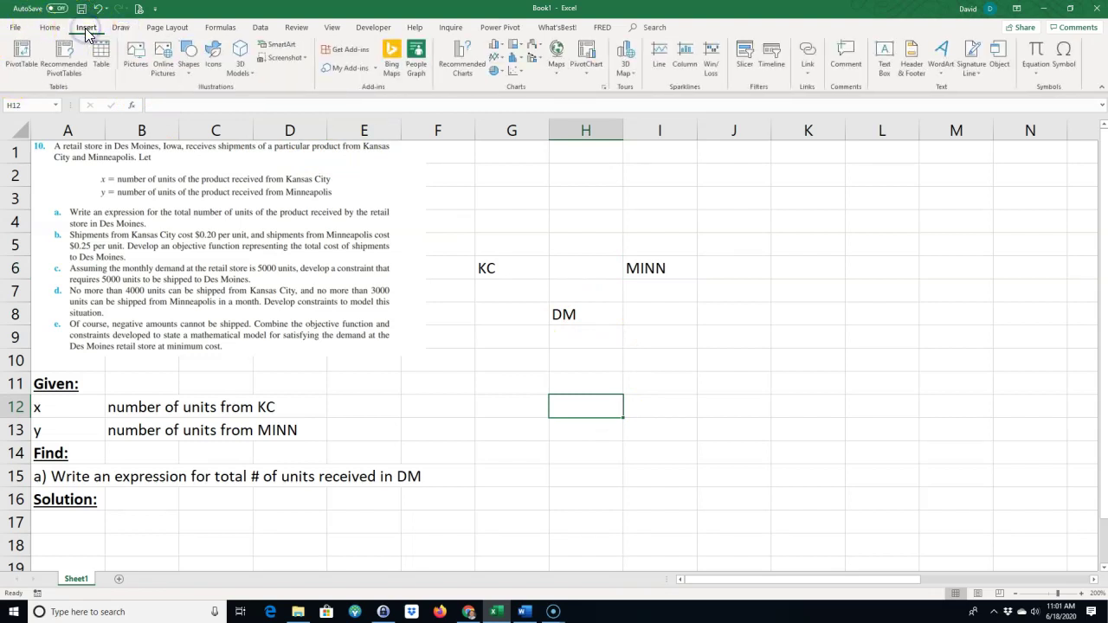
click(190, 62)
click(206, 99)
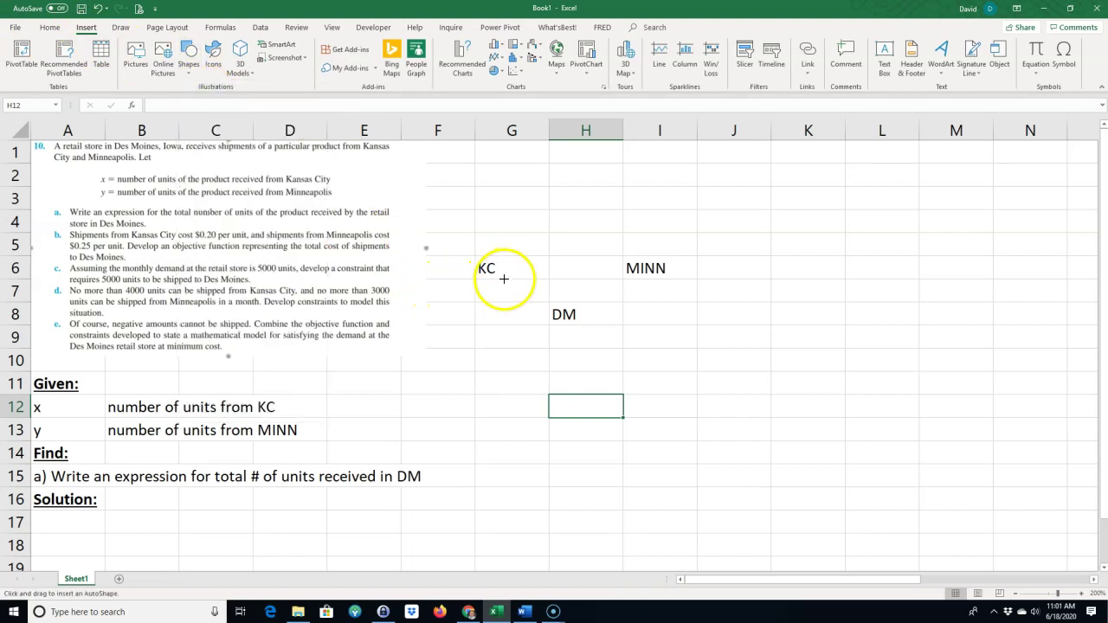
drag(503, 279, 546, 298)
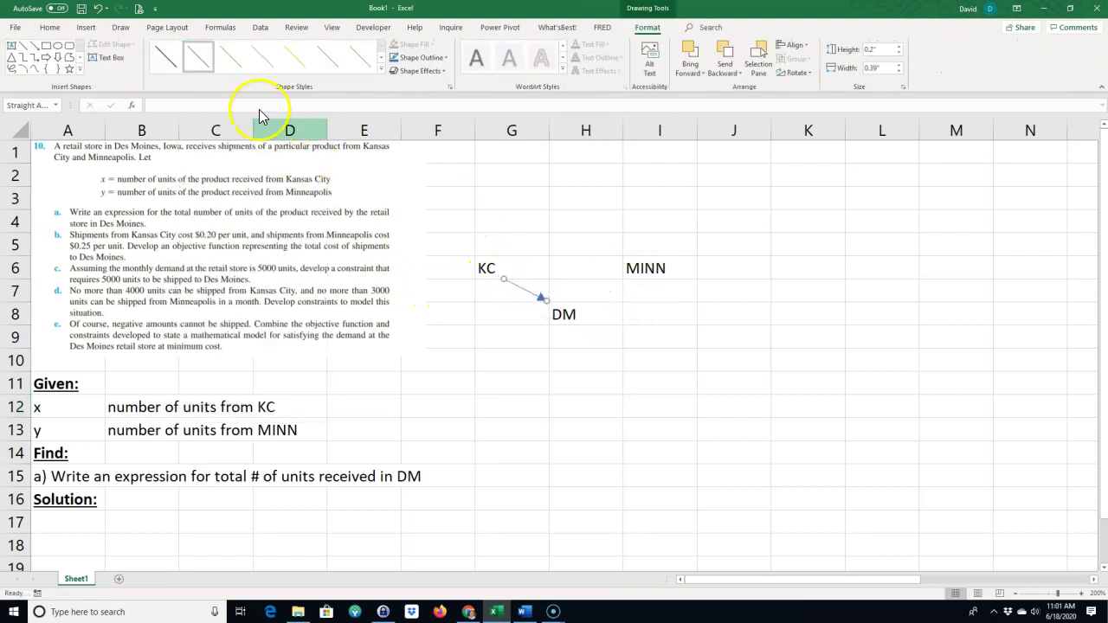
click(34, 45)
drag(624, 279, 586, 306)
click(548, 383)
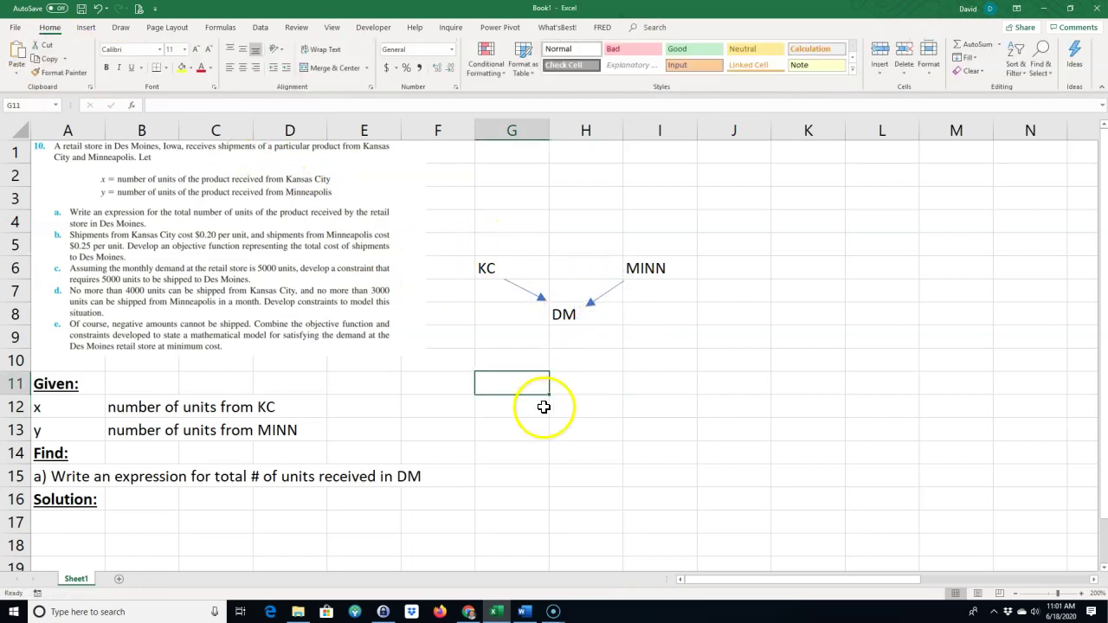
- Restate part a) in A17, enter 'Total Units Received = x + y' in B18, and fill B18:D18 yellow
click(81, 526)
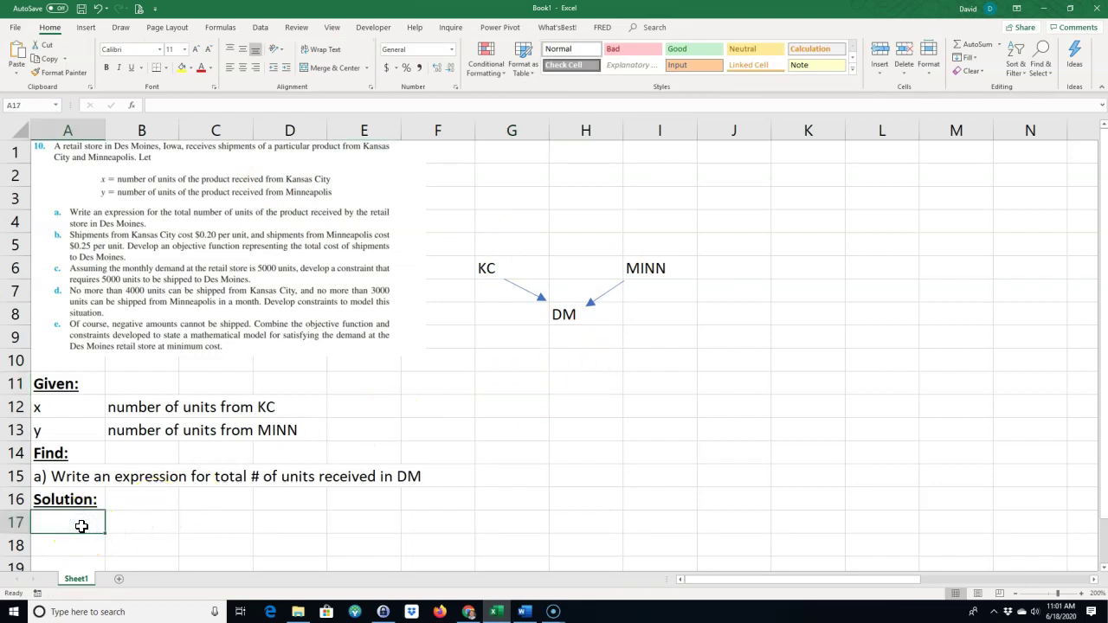
text(a)
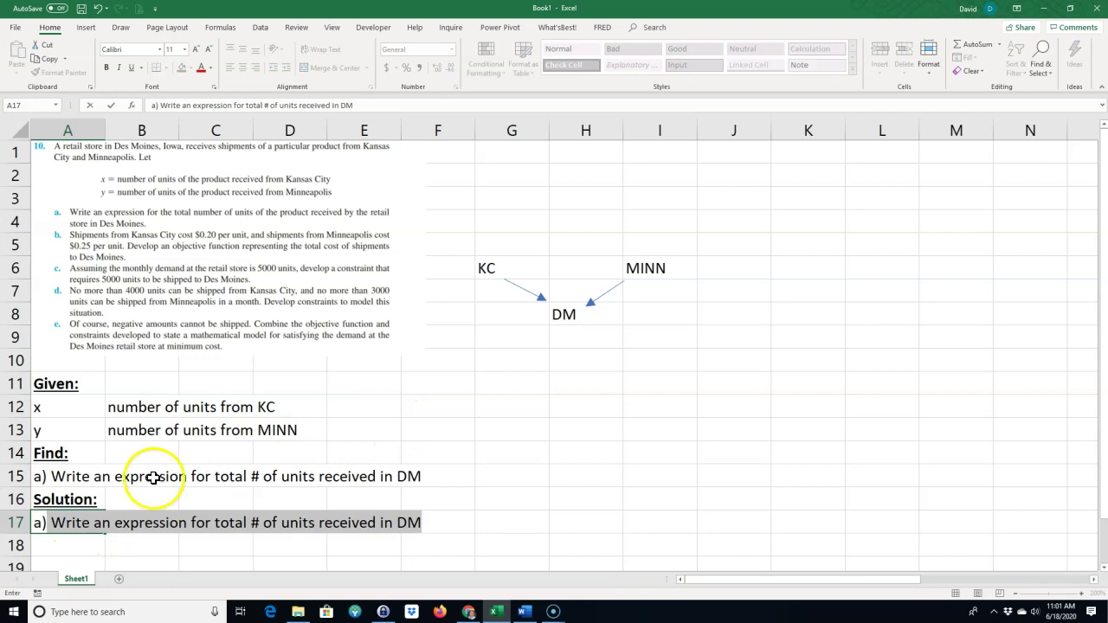
click(134, 541)
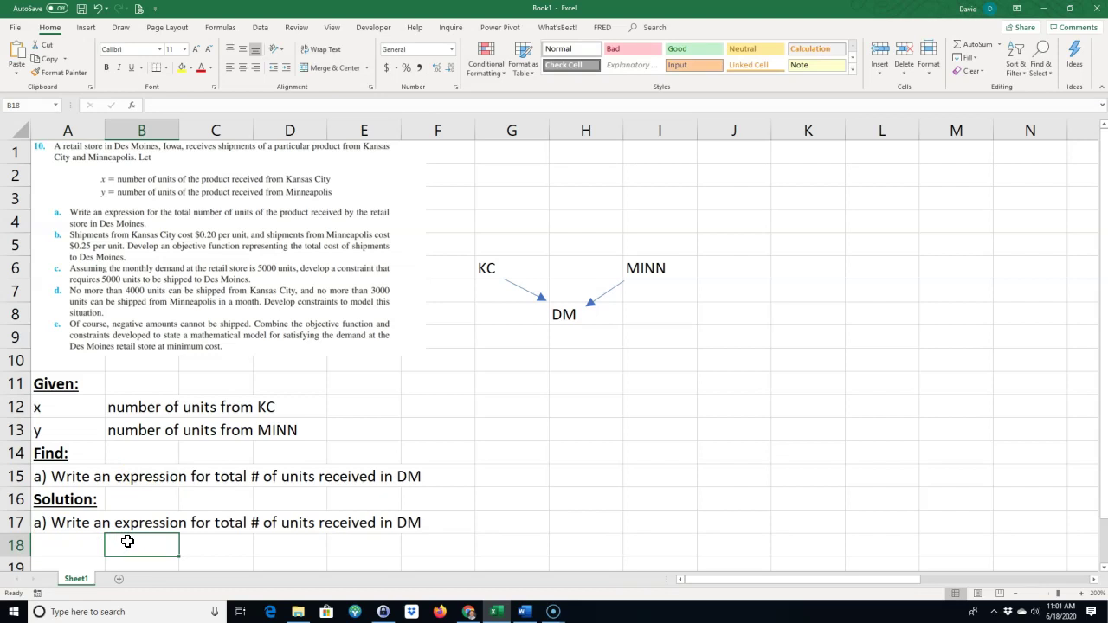
text(Total Unit)
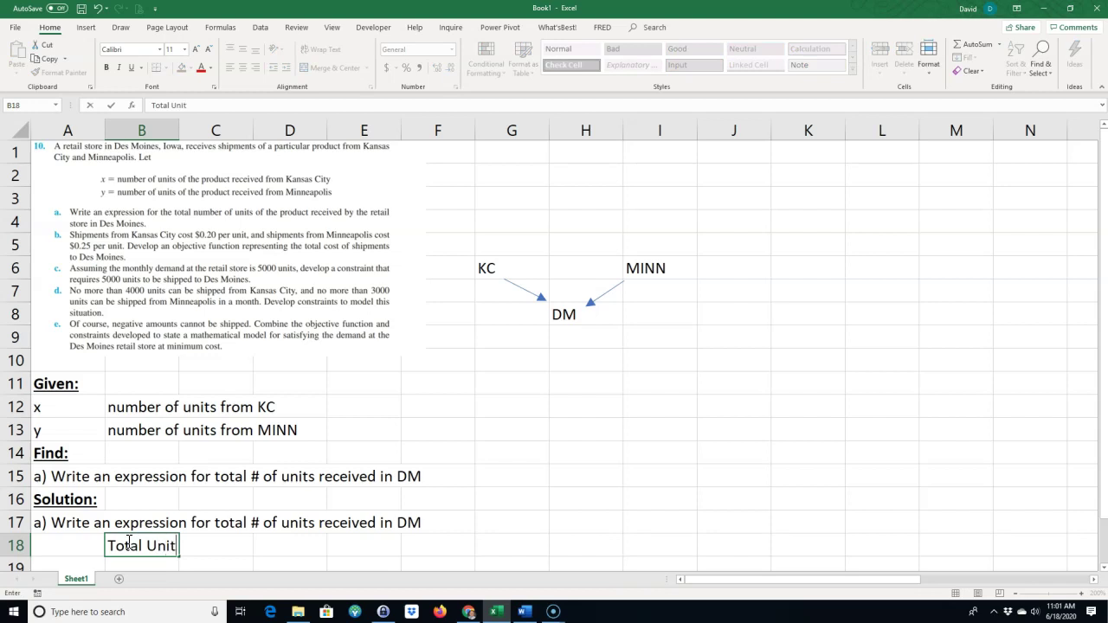
text(s Re)
text(cieved)
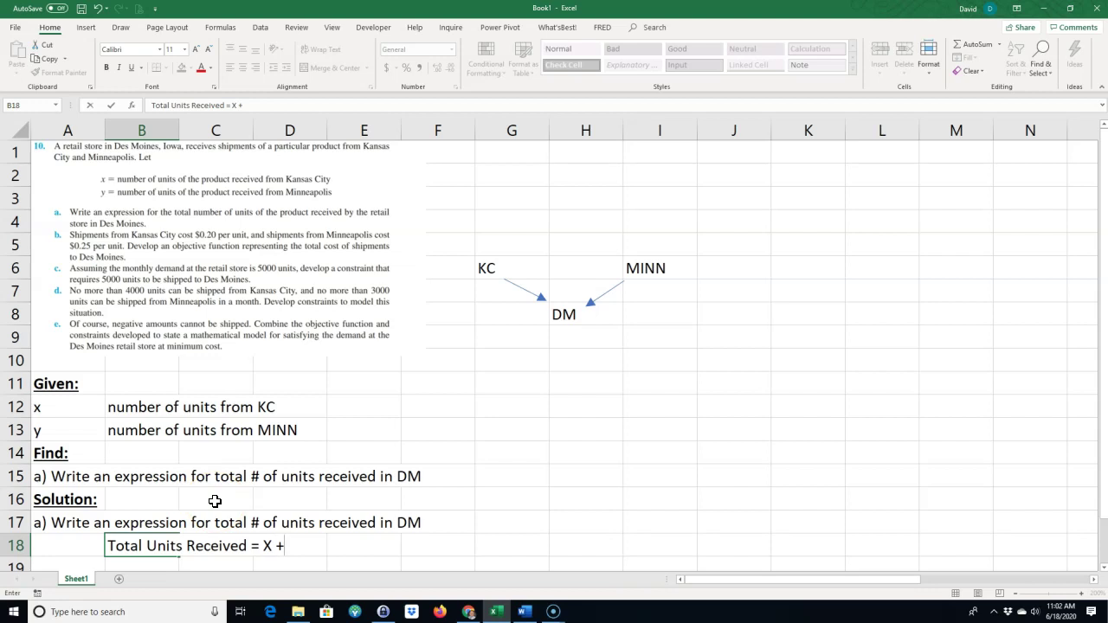
double_click(267, 546)
text(x)
click(366, 547)
drag(112, 544, 271, 545)
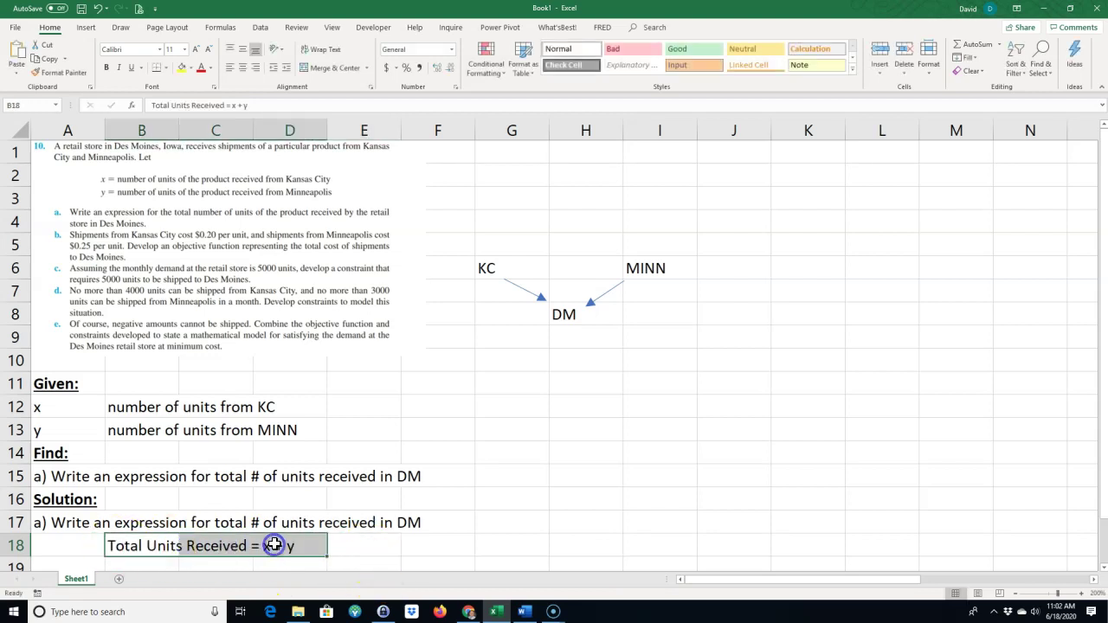
click(182, 67)
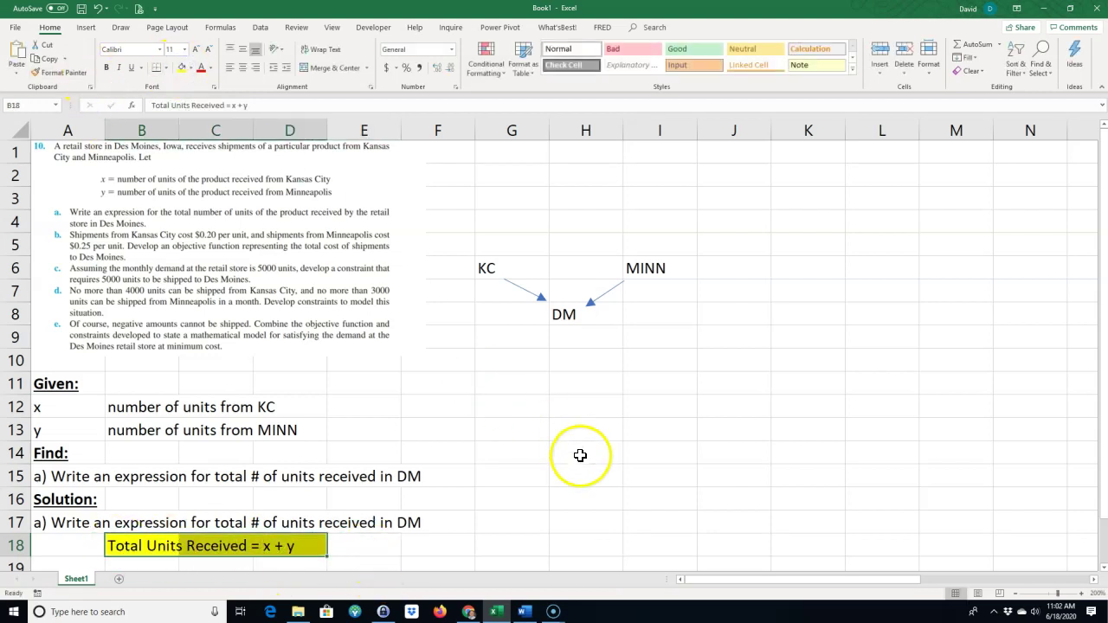
- Rename the Sheet1 worksheet tab to '1-10'
double_click(76, 579)
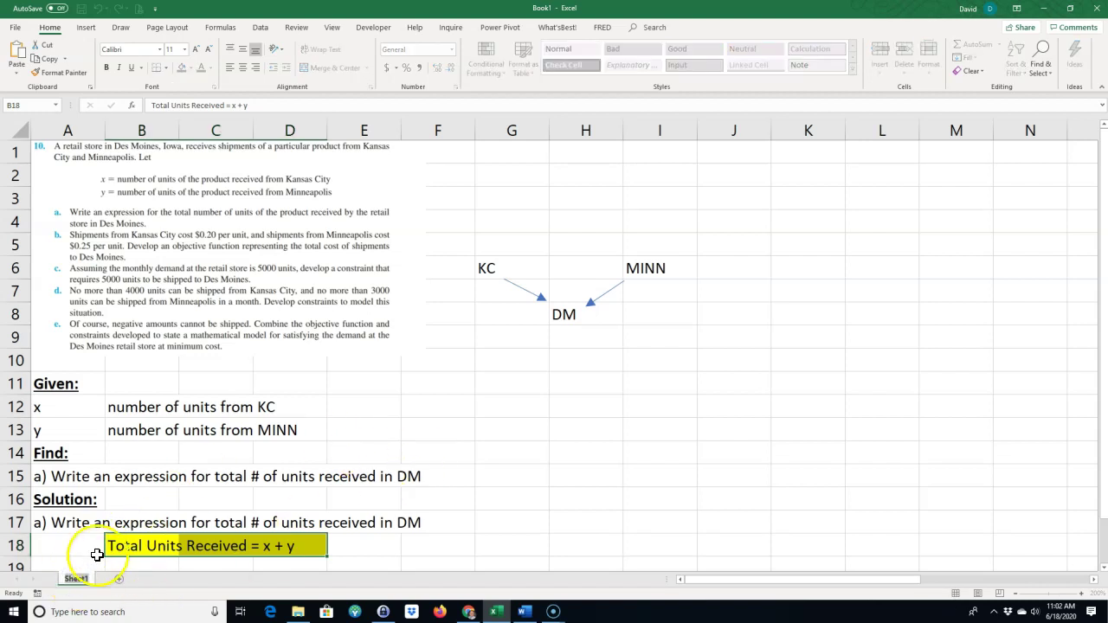
click(413, 523)
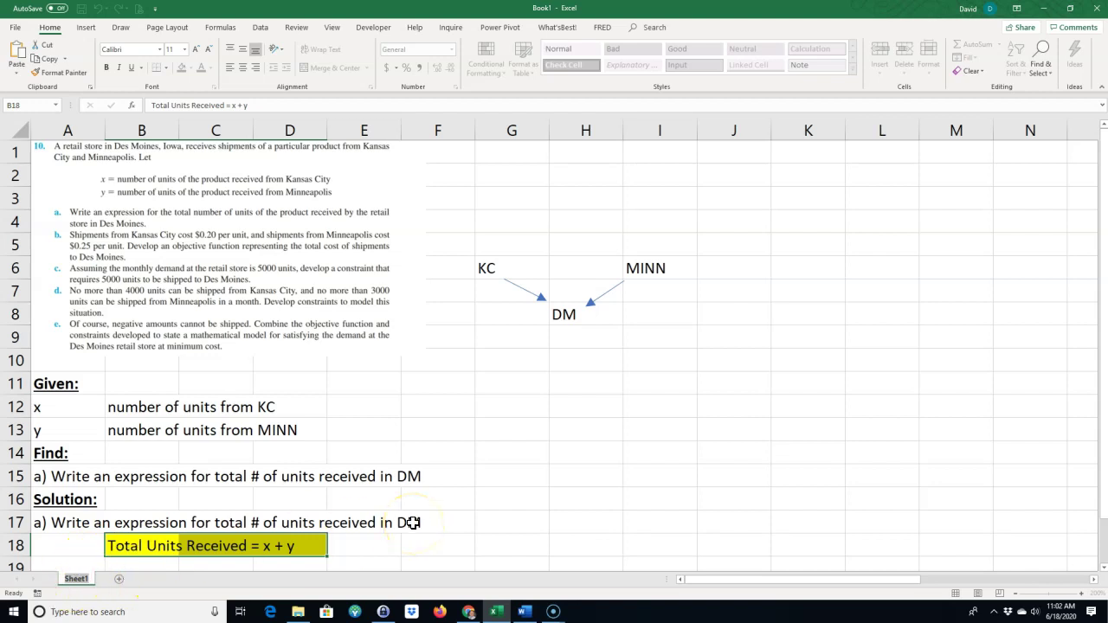
text(10)
click(625, 496)
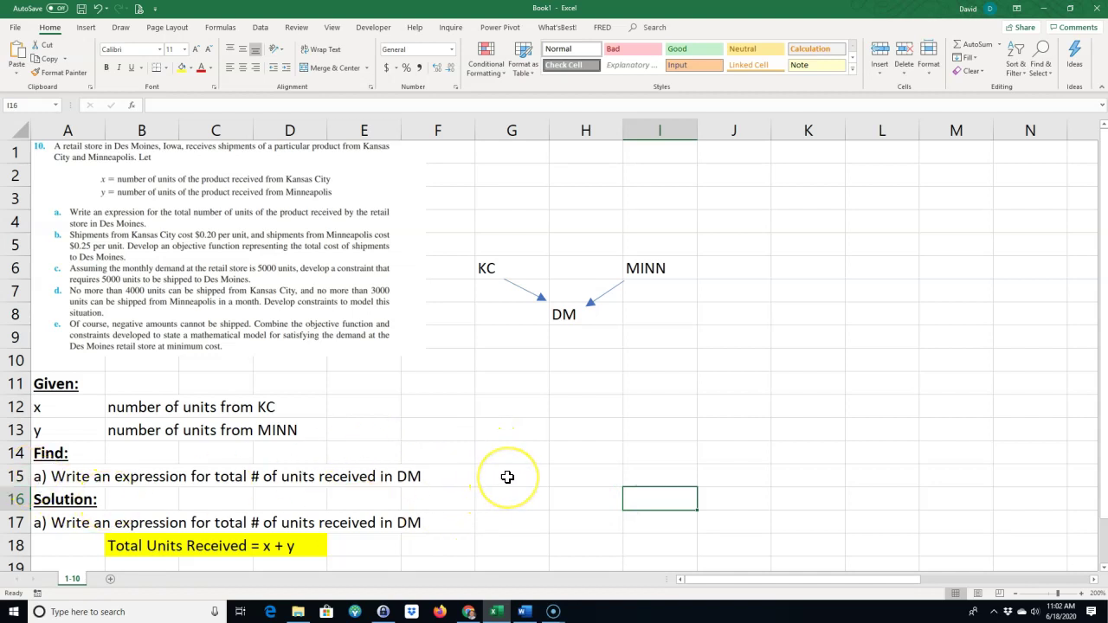
- Begin entering the part b) text in cell A19
click(511, 429)
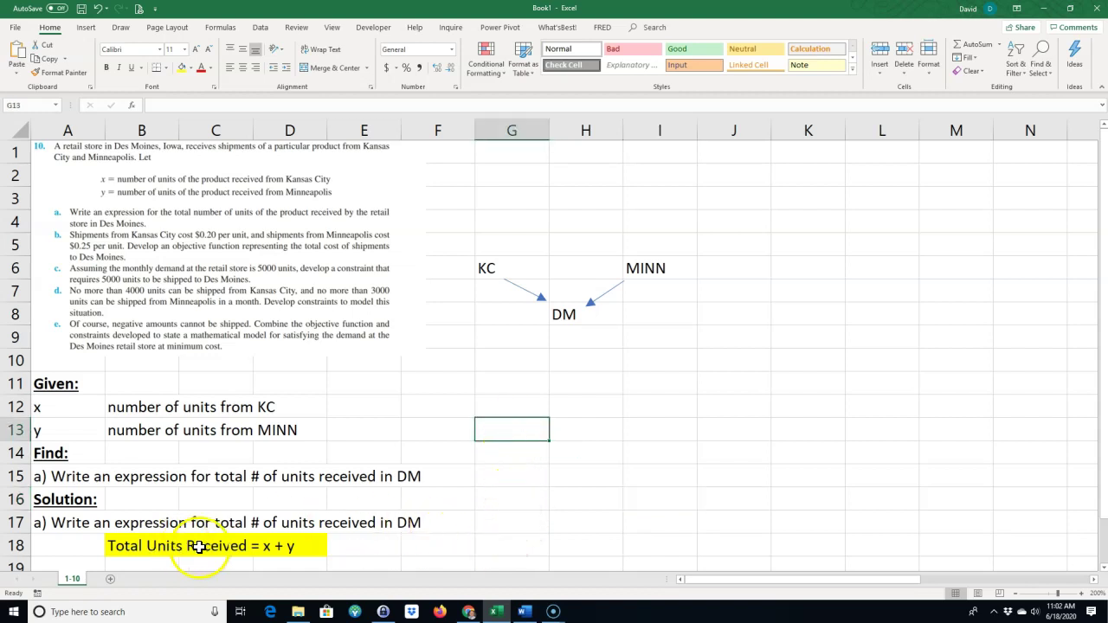
scroll(213, 507, down, 1)
scroll(213, 505, up, 1)
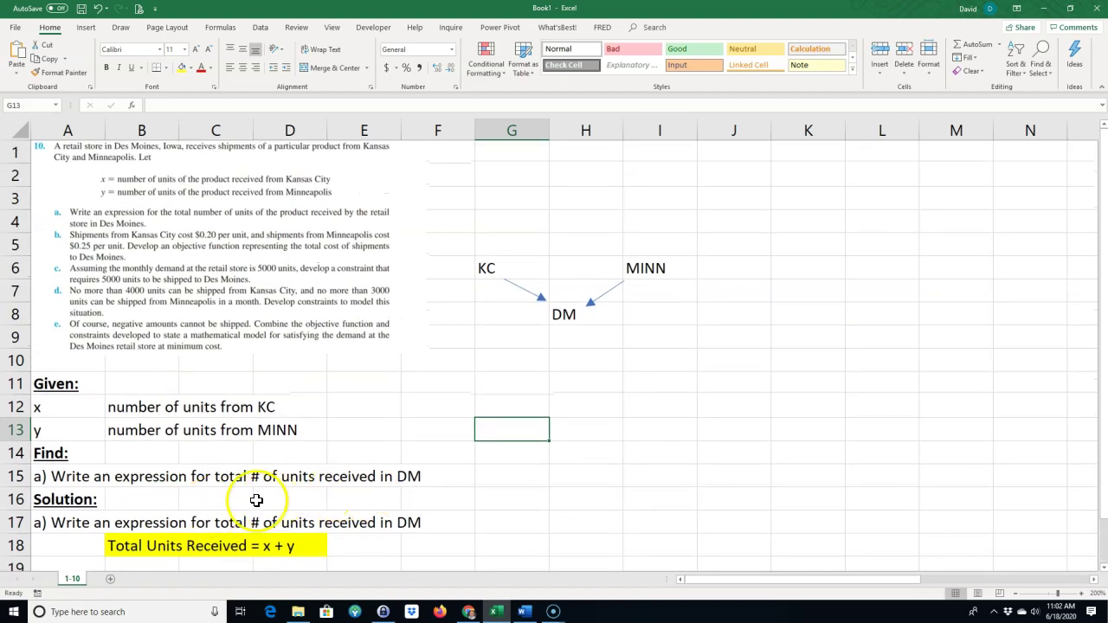
scroll(217, 506, down, 1)
click(67, 503)
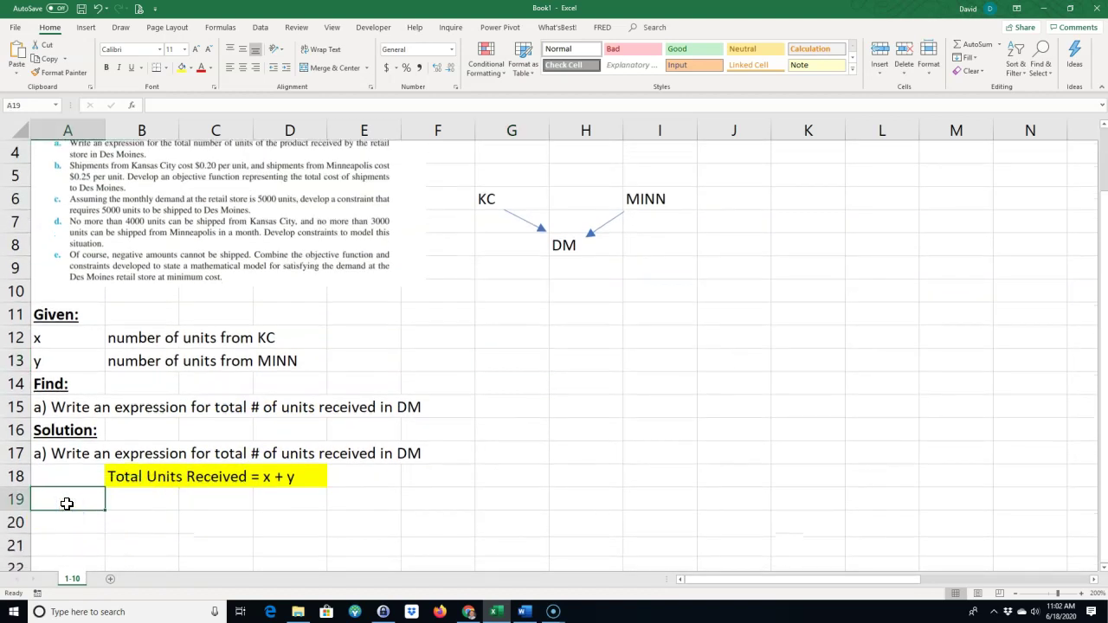
text(b)
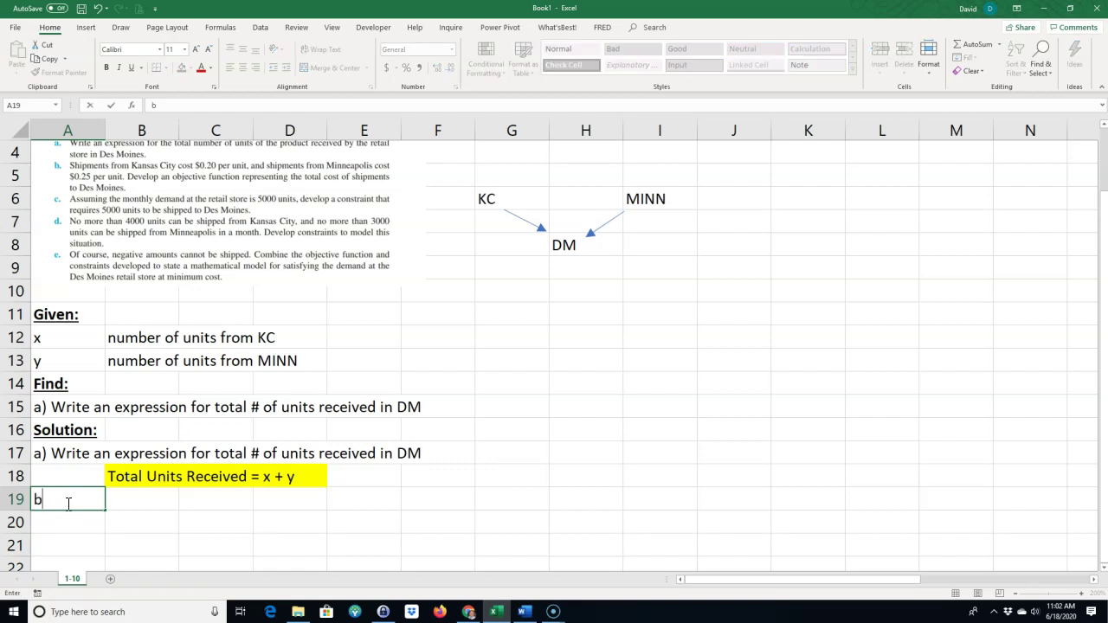
text(Fin)
key(BackSpace)
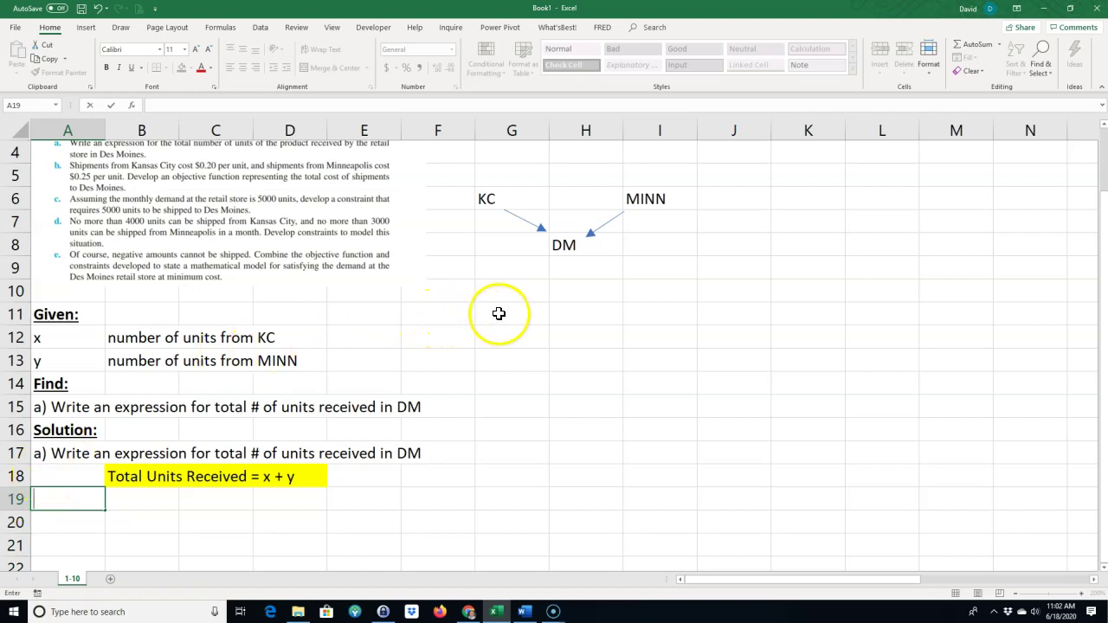
- Copy the Given: heading from A11 into G11
click(73, 315)
key(ctrl+c)
click(492, 316)
key(ctrl+v)
- Enter a plain, non-bold, non-underlined 'KC cost/unit' label in G12
scroll(505, 455, up, 1)
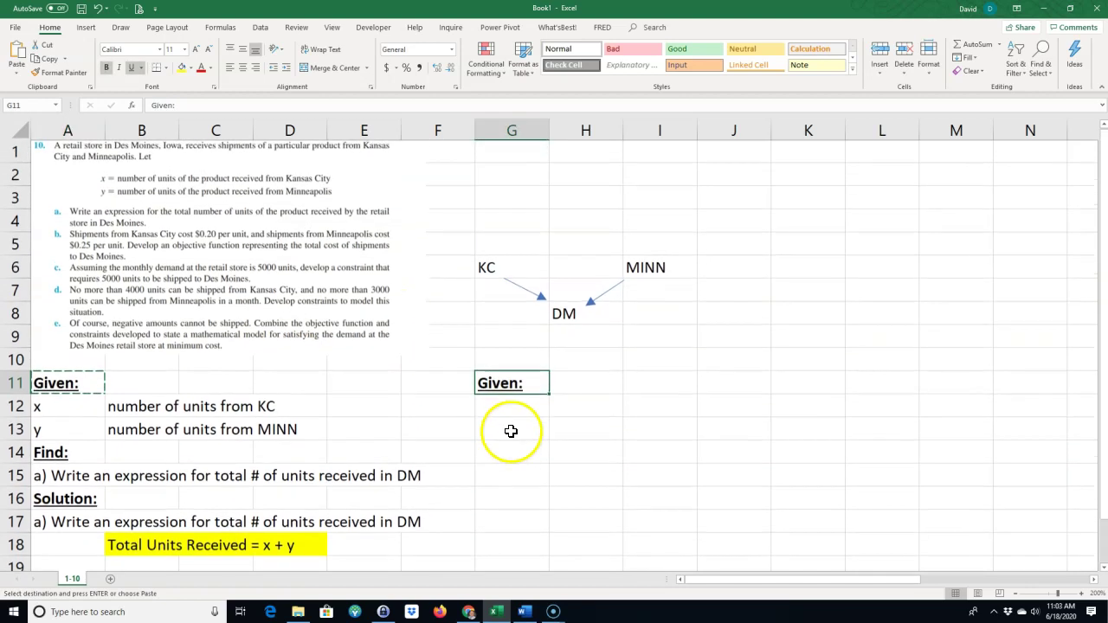
click(511, 410)
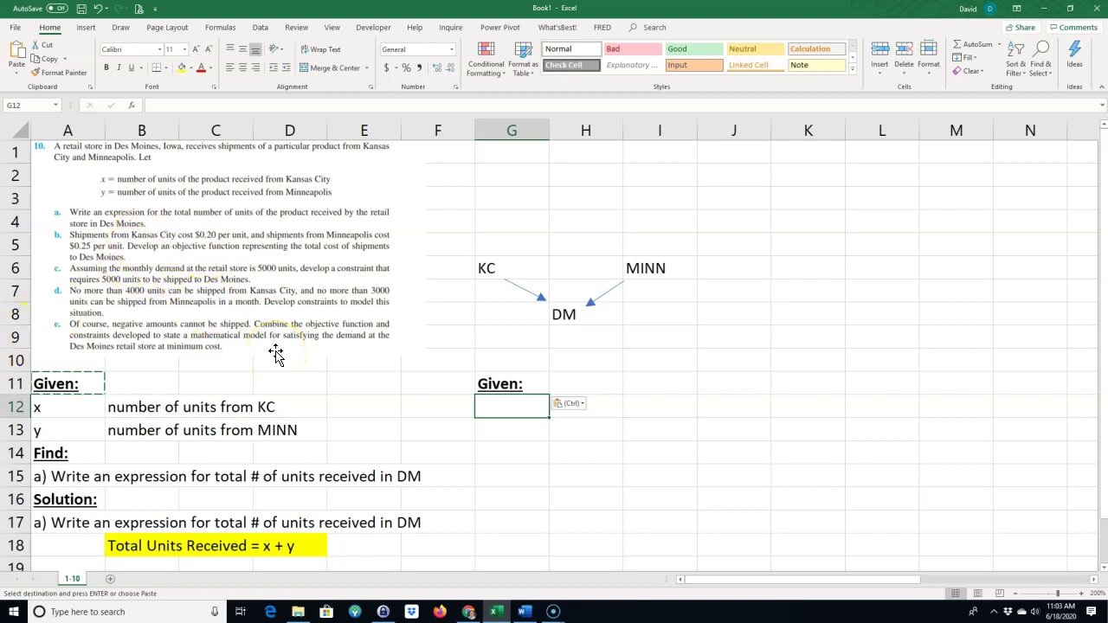
text(dc)
key(F12)
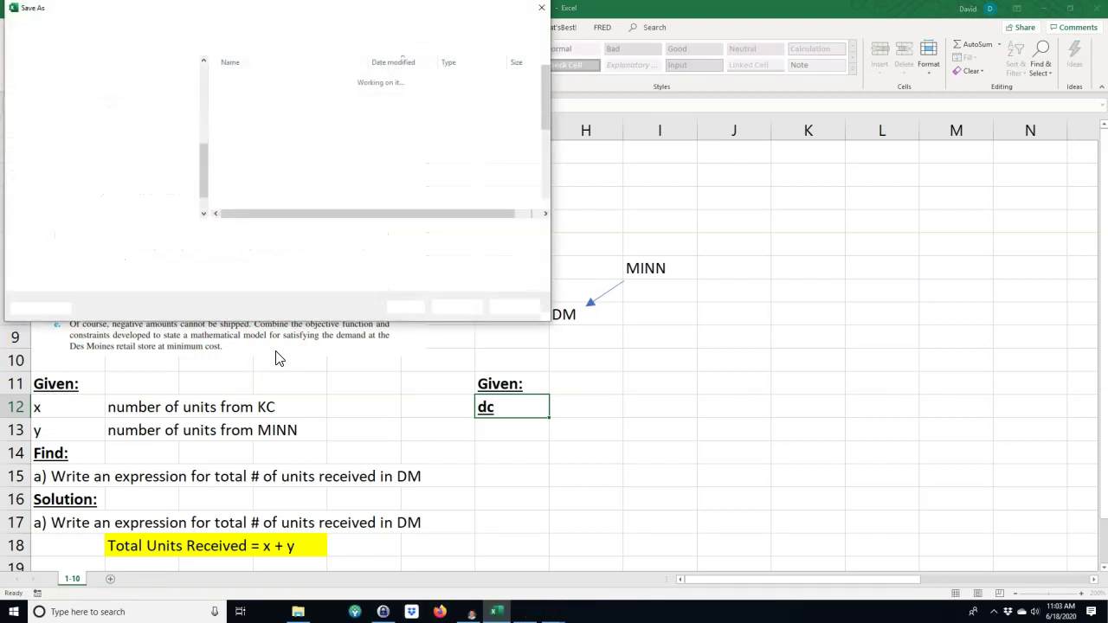
key(Escape)
click(450, 476)
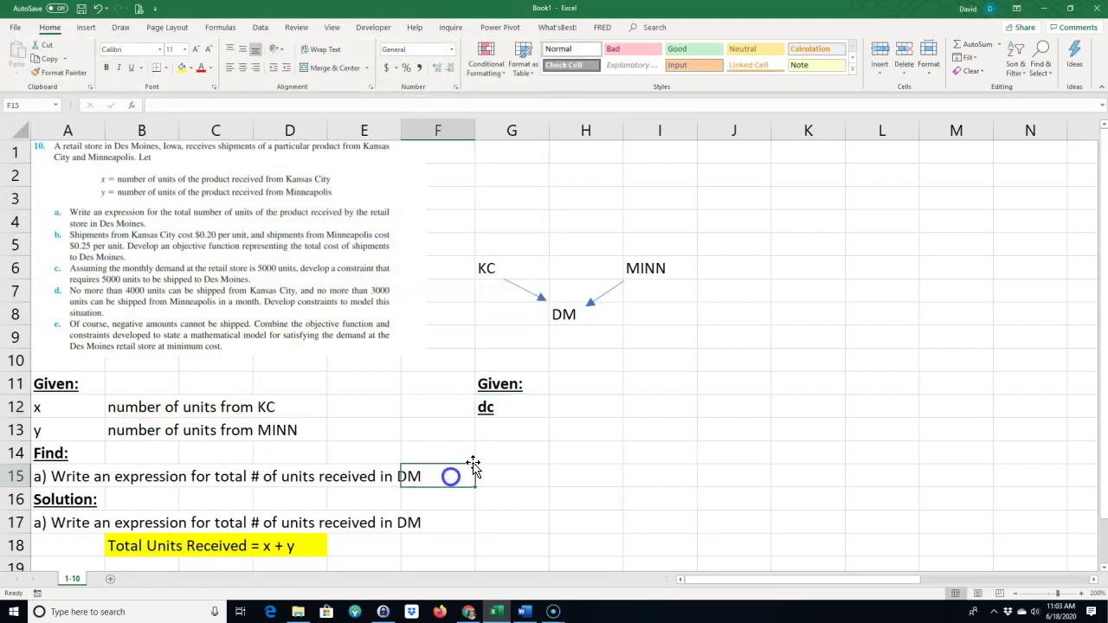
click(519, 404)
text(KC)
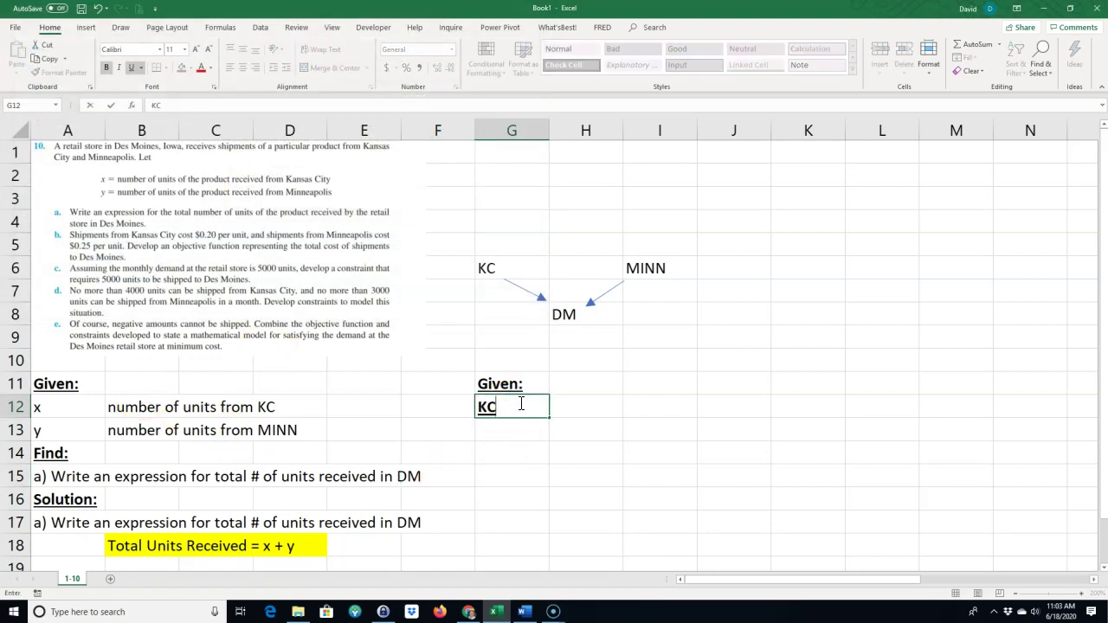
click(106, 68)
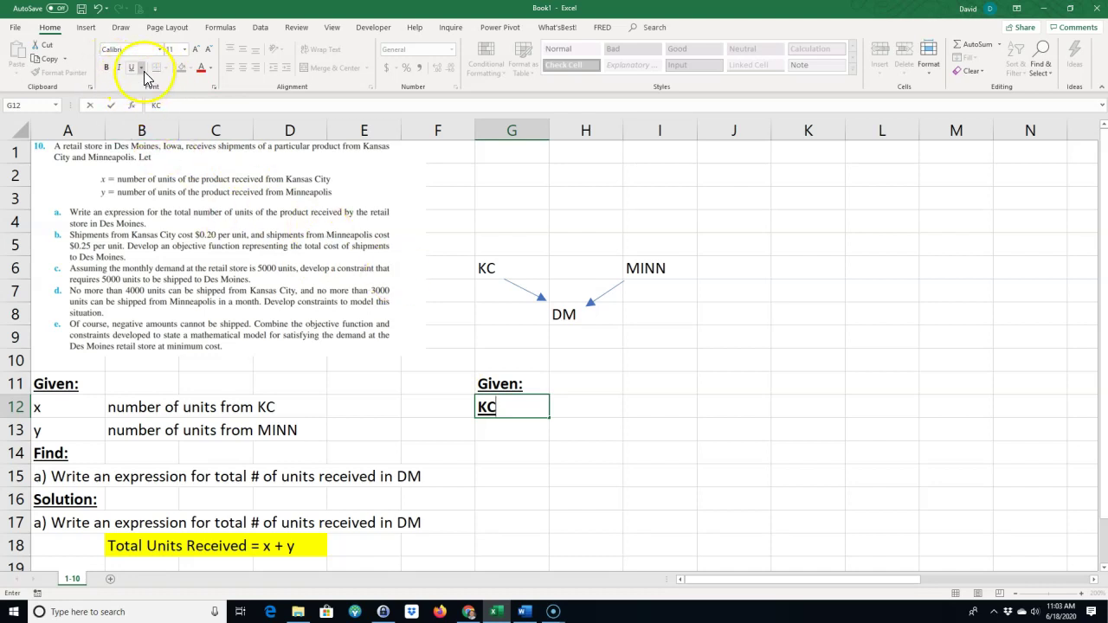
click(132, 67)
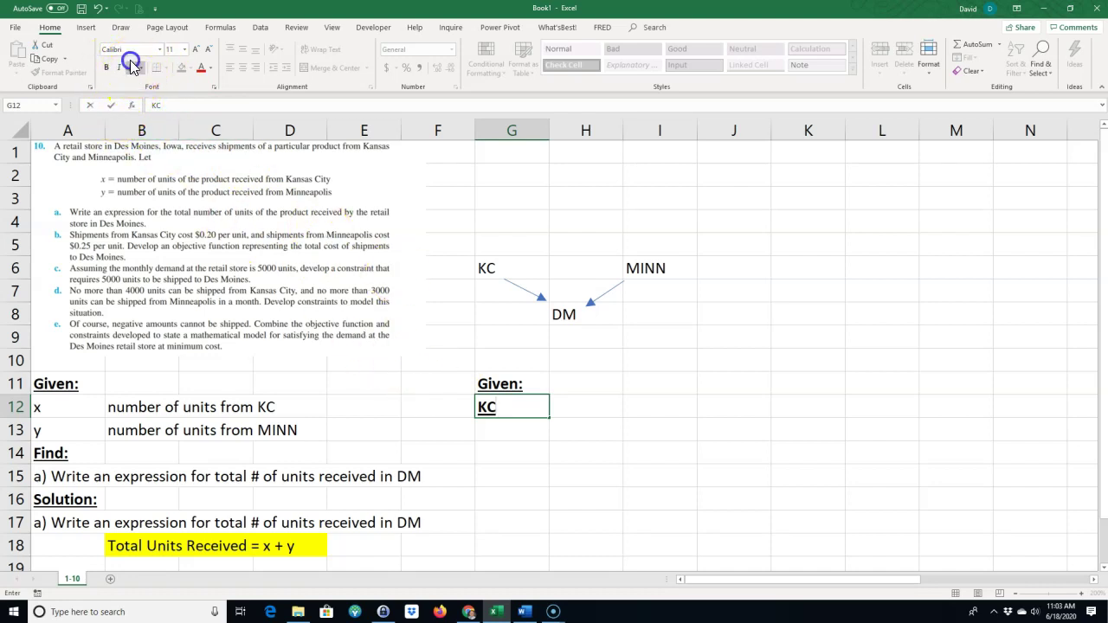
click(487, 458)
click(492, 406)
click(106, 68)
click(130, 68)
click(472, 454)
click(493, 407)
text(cost/unit)
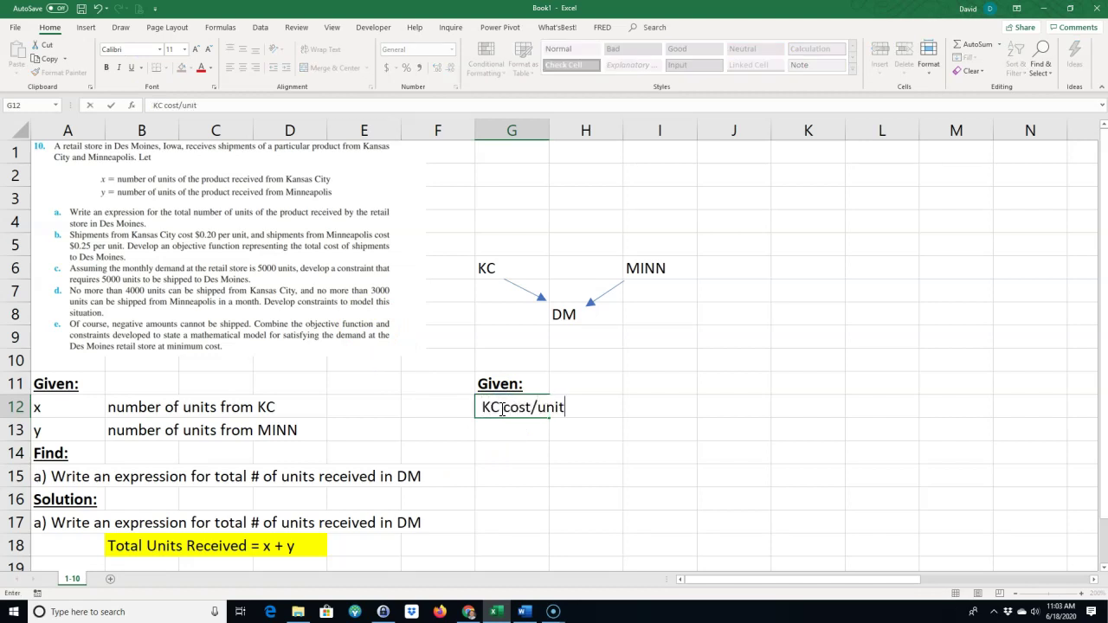
click(602, 448)
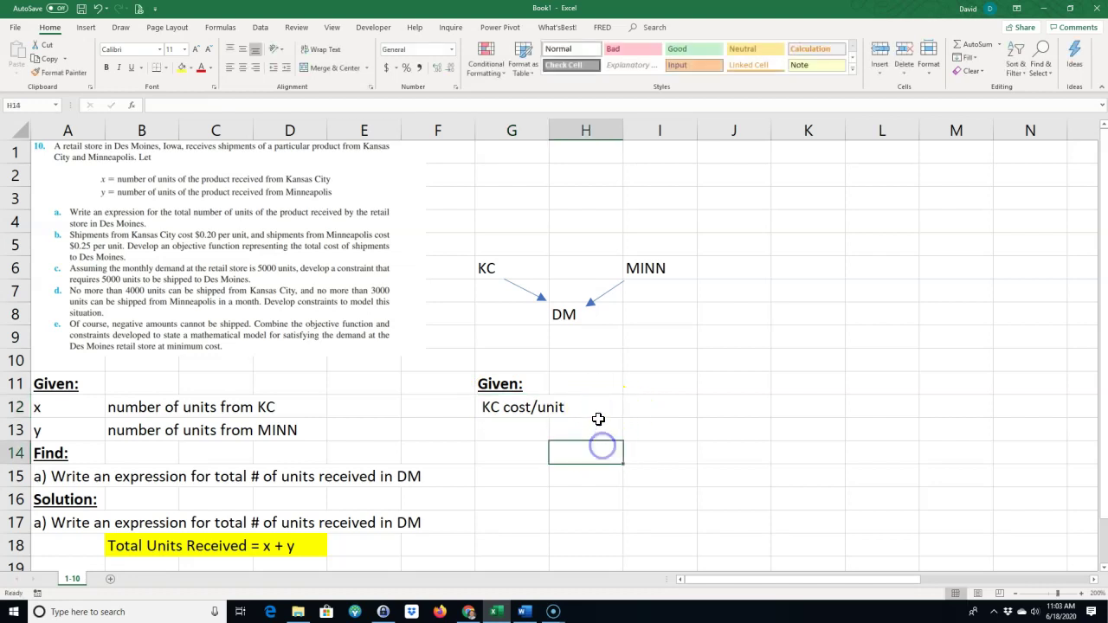
- Enter $0.20 in H12, then 'MINN cost/unit' with $0.25 in row 13, widening column G
click(596, 412)
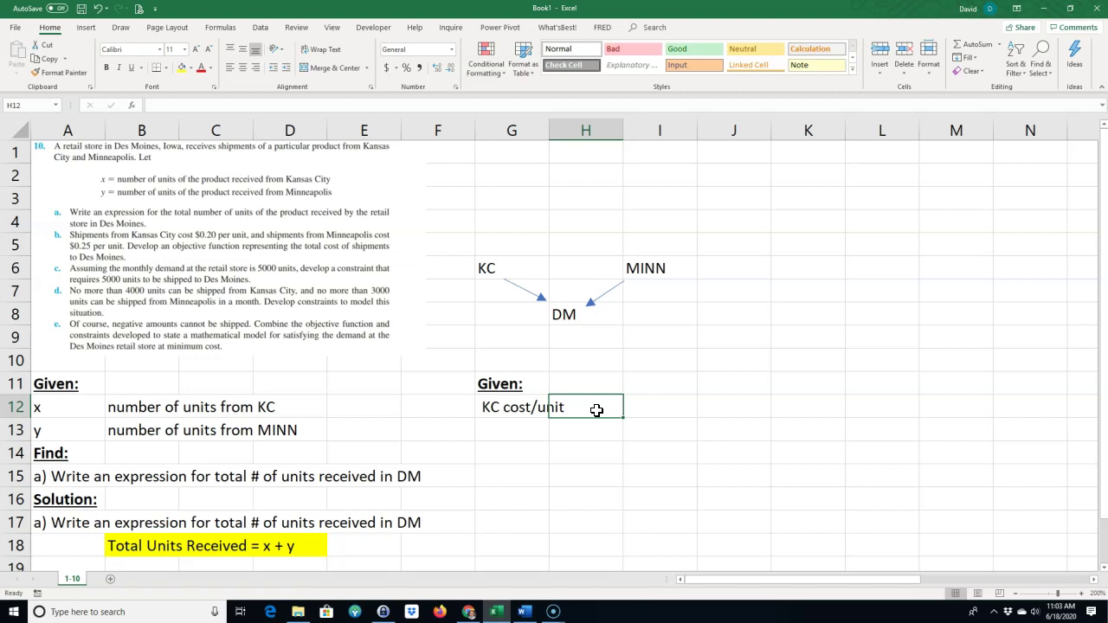
text($.2)
key(Return)
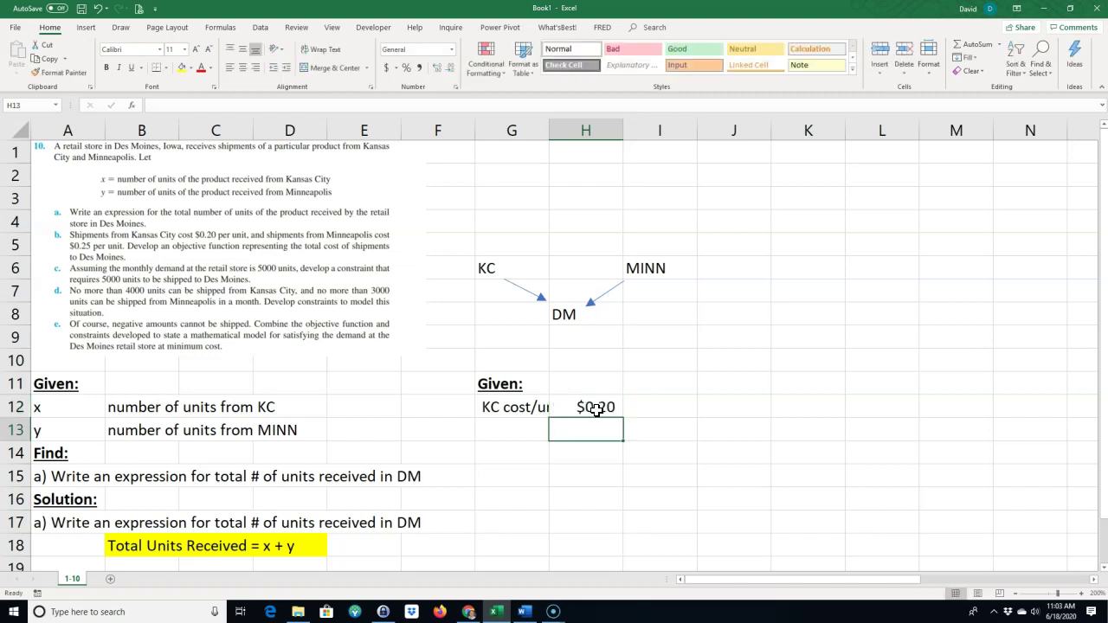
drag(549, 131, 577, 129)
click(507, 426)
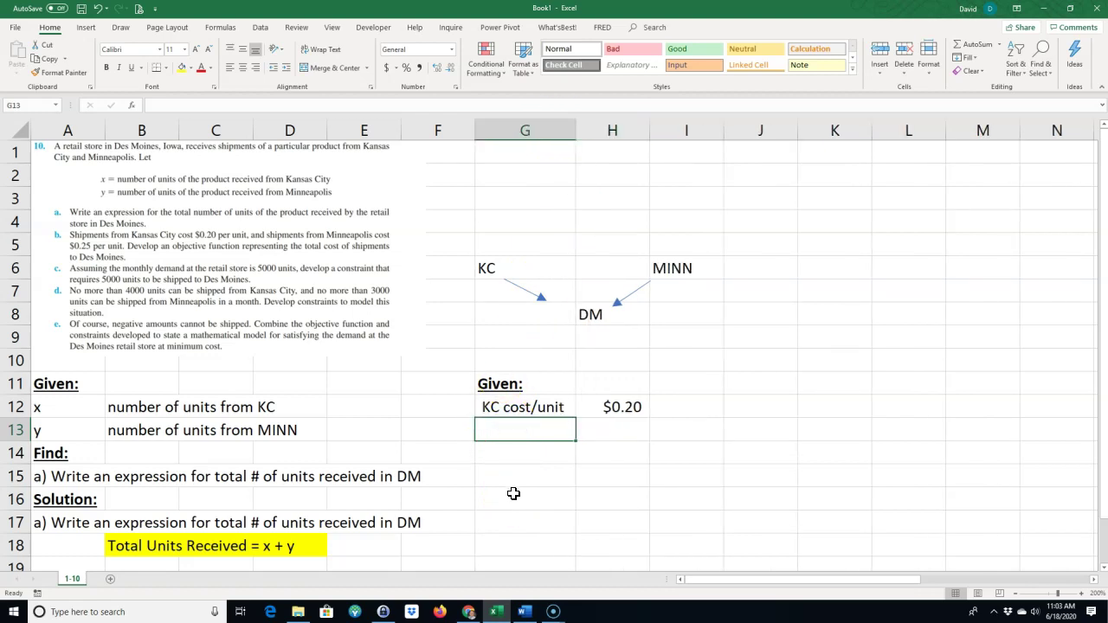
text(MINN cost/unit)
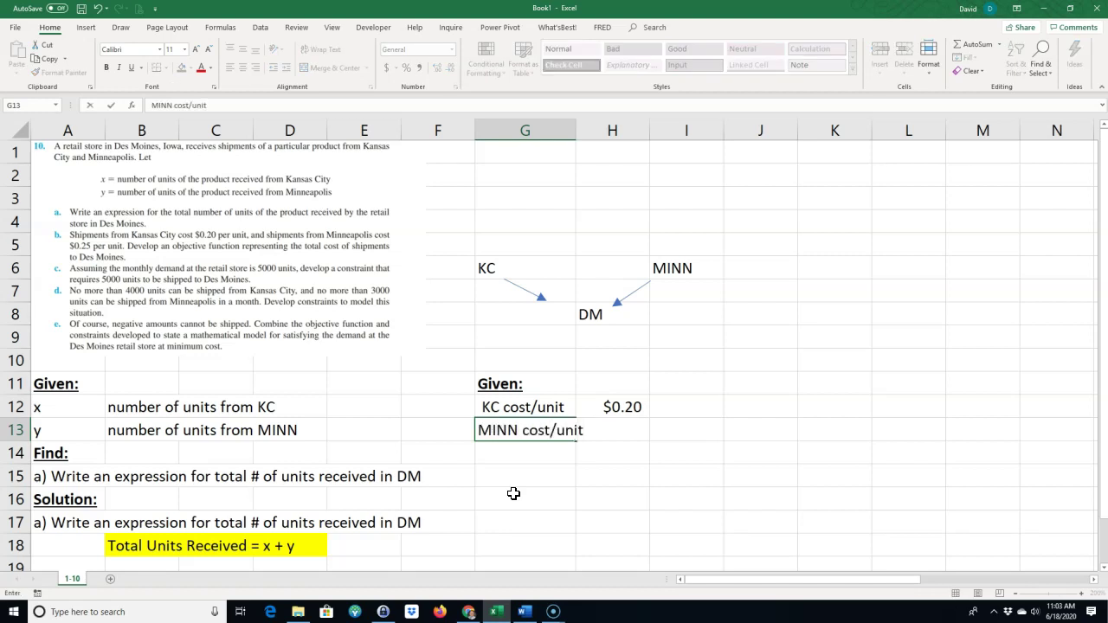
key(Tab)
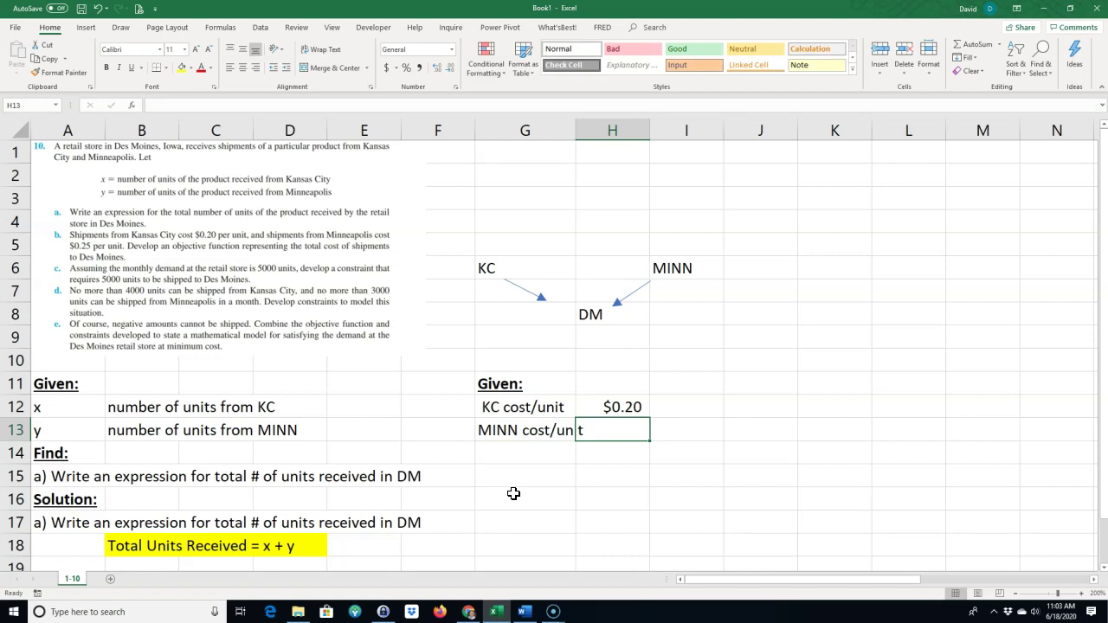
text($0.25)
key(Return)
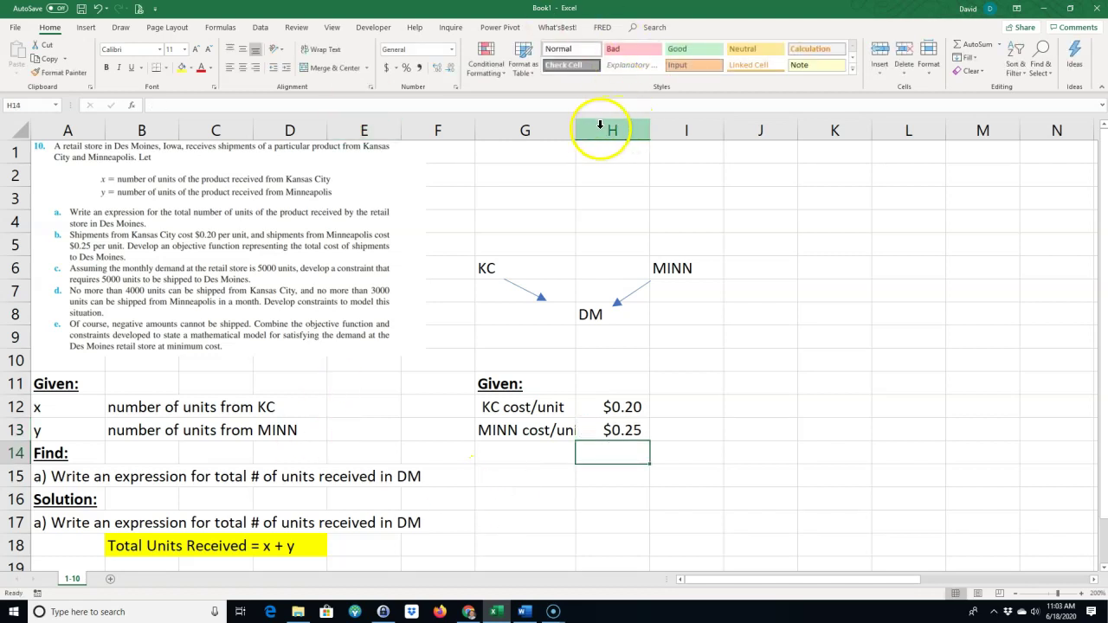
drag(576, 129, 587, 129)
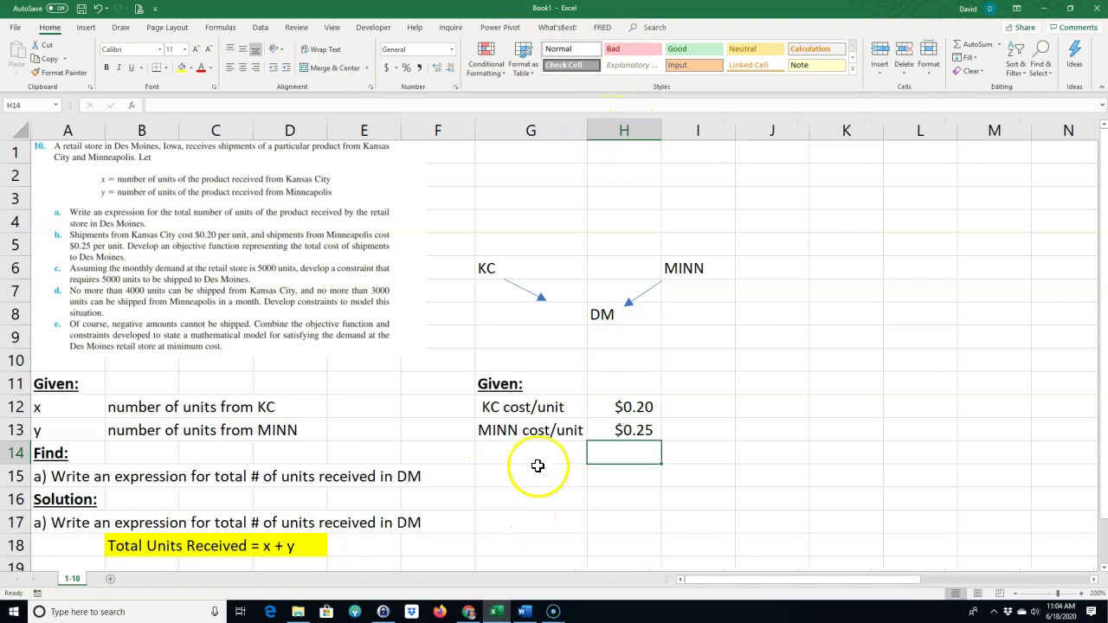
- Type the 'Find:' heading in cell G14
click(537, 465)
text(Find:)
key(Return)
- Bold and underline the Find: heading and enter 'b) develop an Ojb function for Total cost' in G15
click(493, 450)
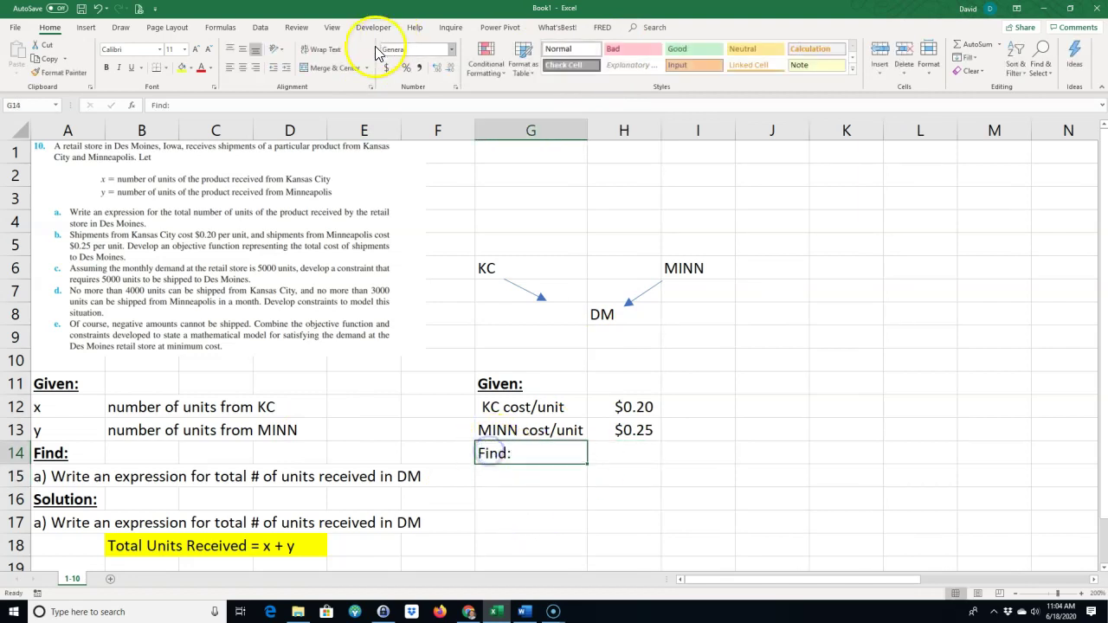
click(107, 68)
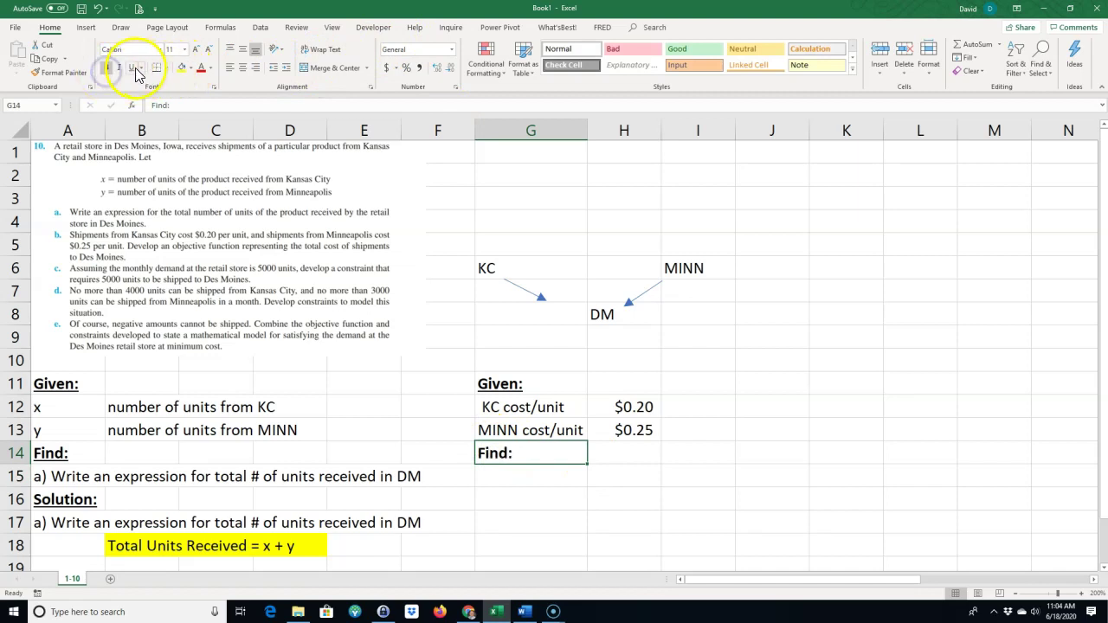
click(131, 68)
click(489, 481)
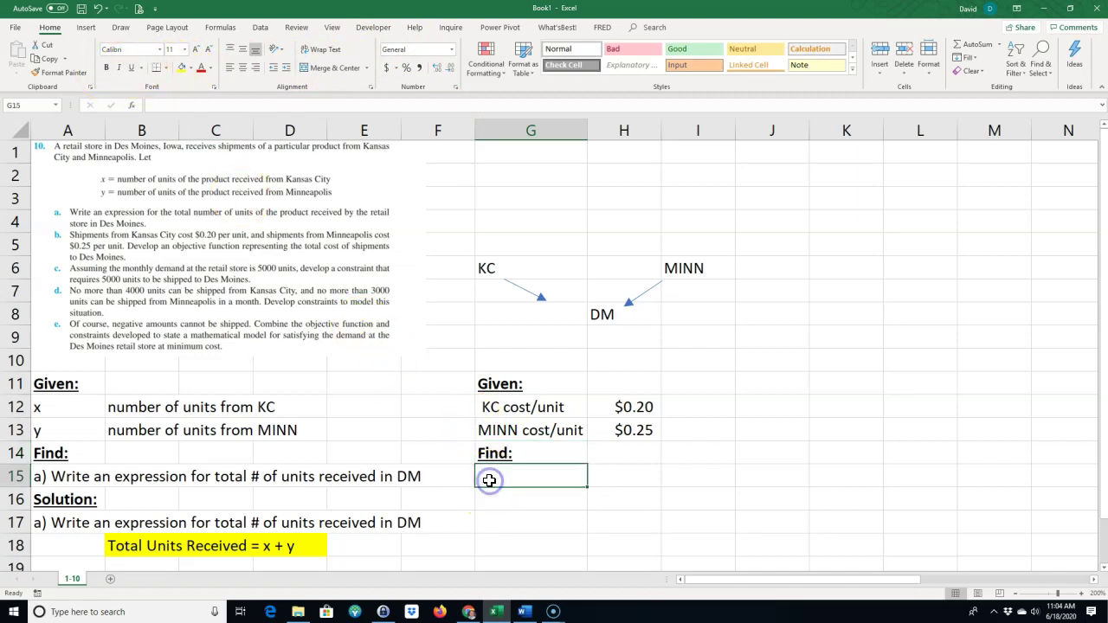
text(b)
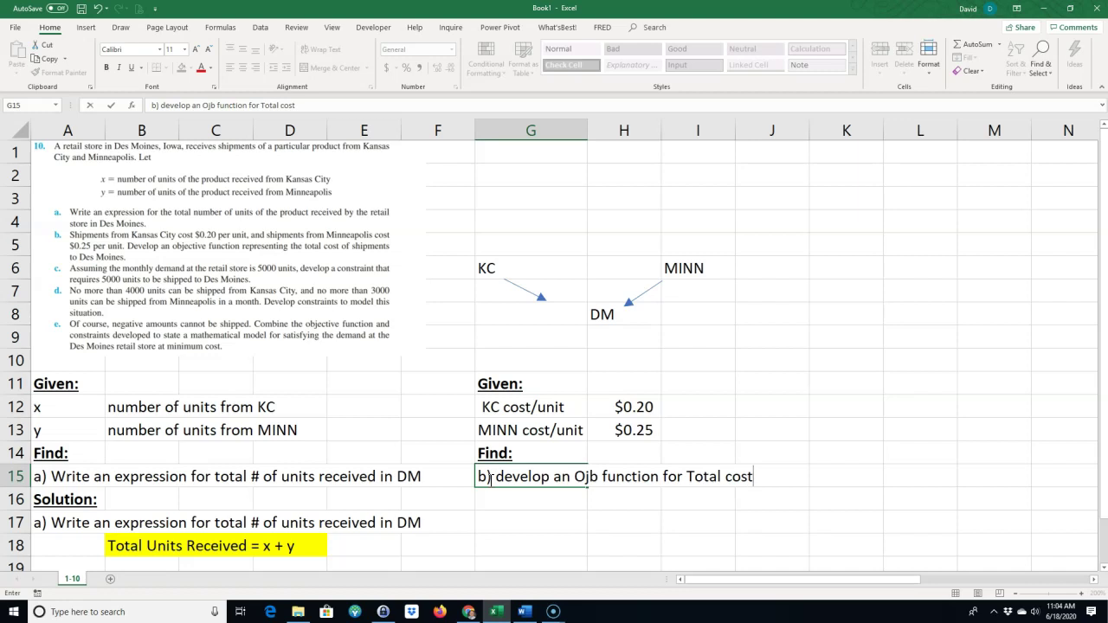
click(519, 502)
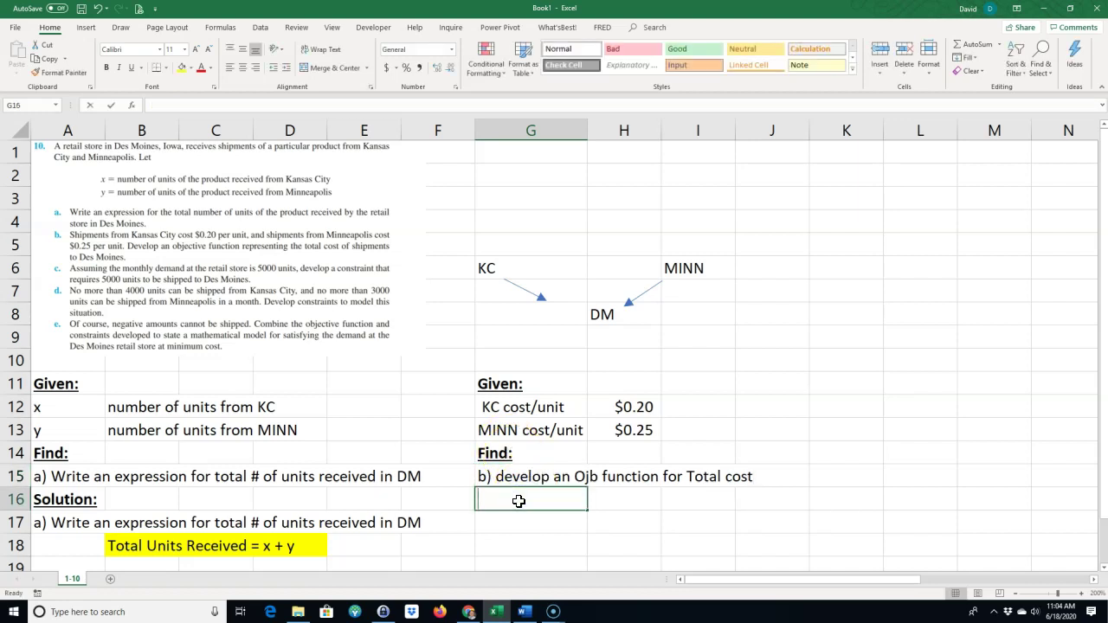
- Add a bold Solution: heading in G16
text(Solution:)
key(Up)
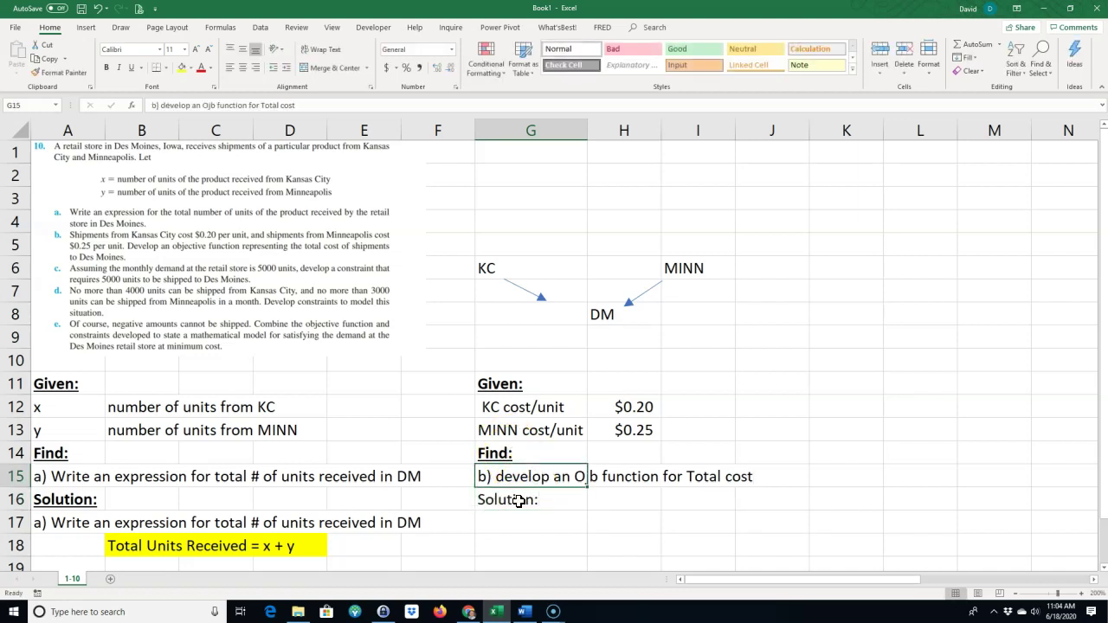
click(519, 500)
click(106, 68)
click(515, 522)
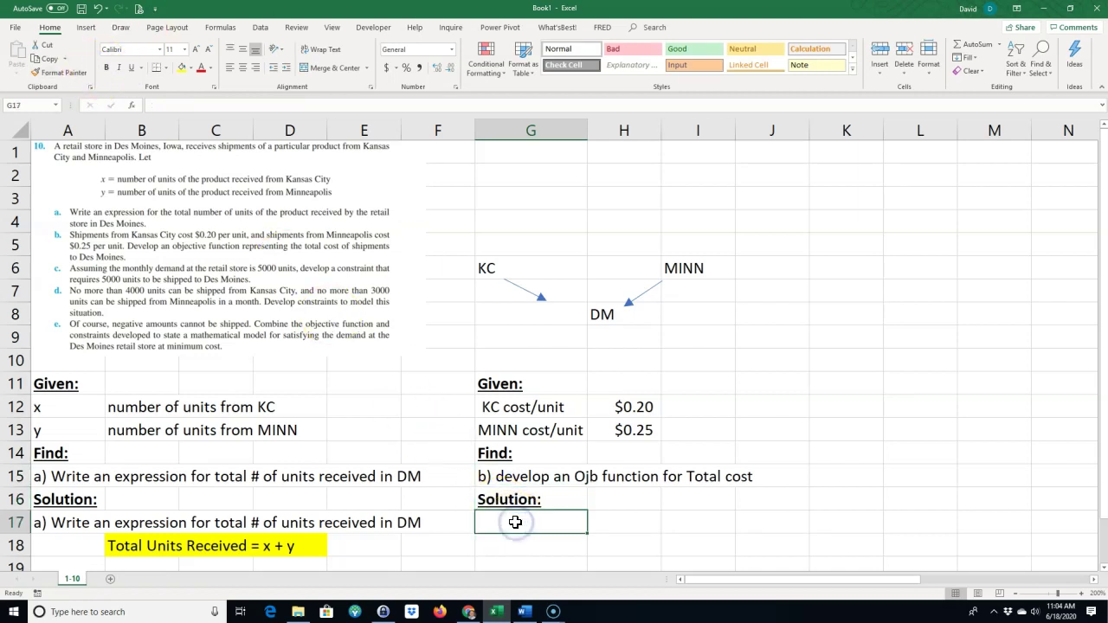
- Type 'TC =' in G17 and relate variable x to its $0.20 Kansas City cost
text(TC =)
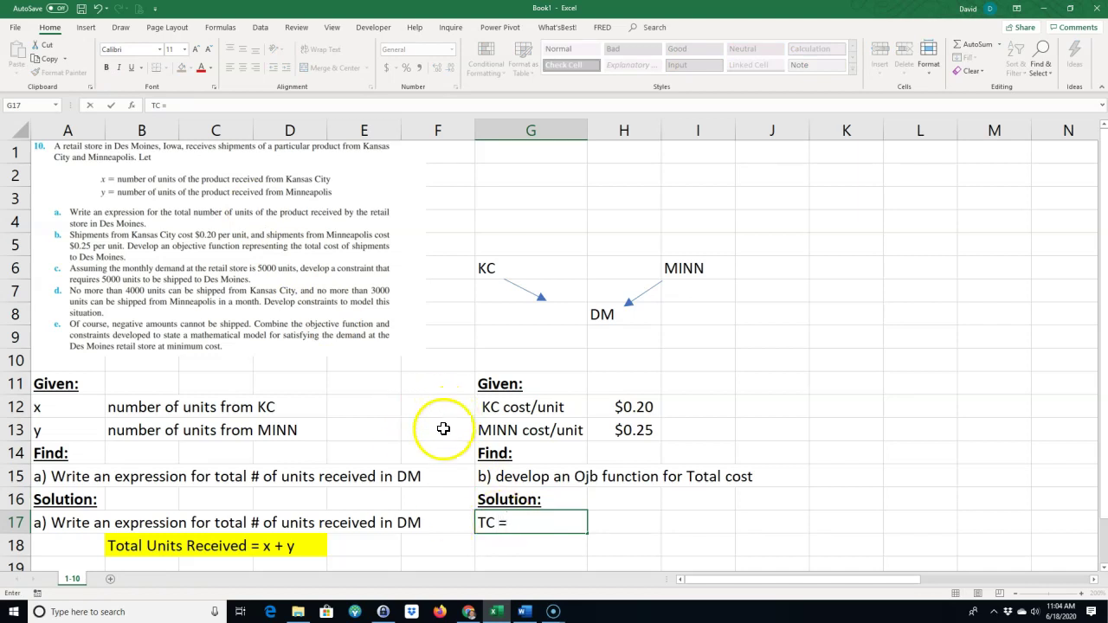
click(67, 406)
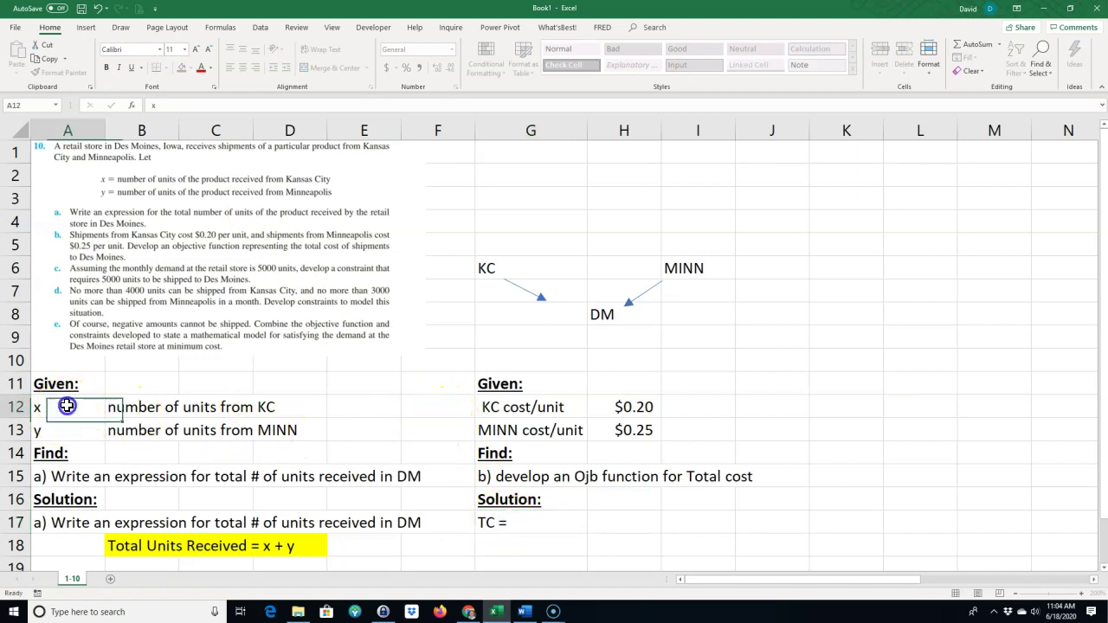
click(624, 407)
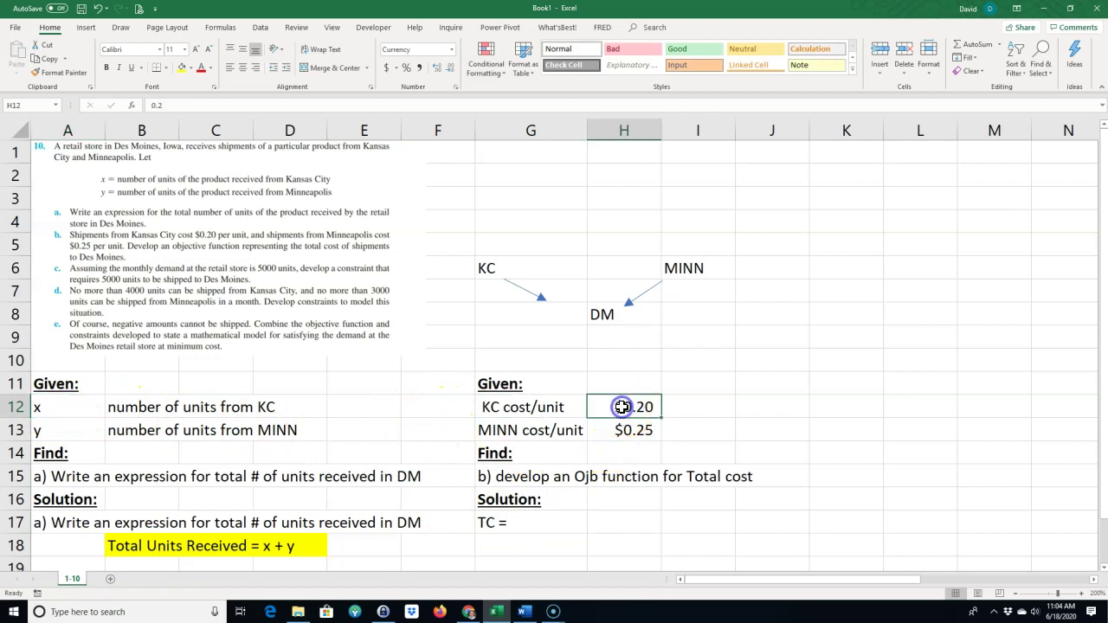
click(70, 407)
click(646, 407)
click(78, 408)
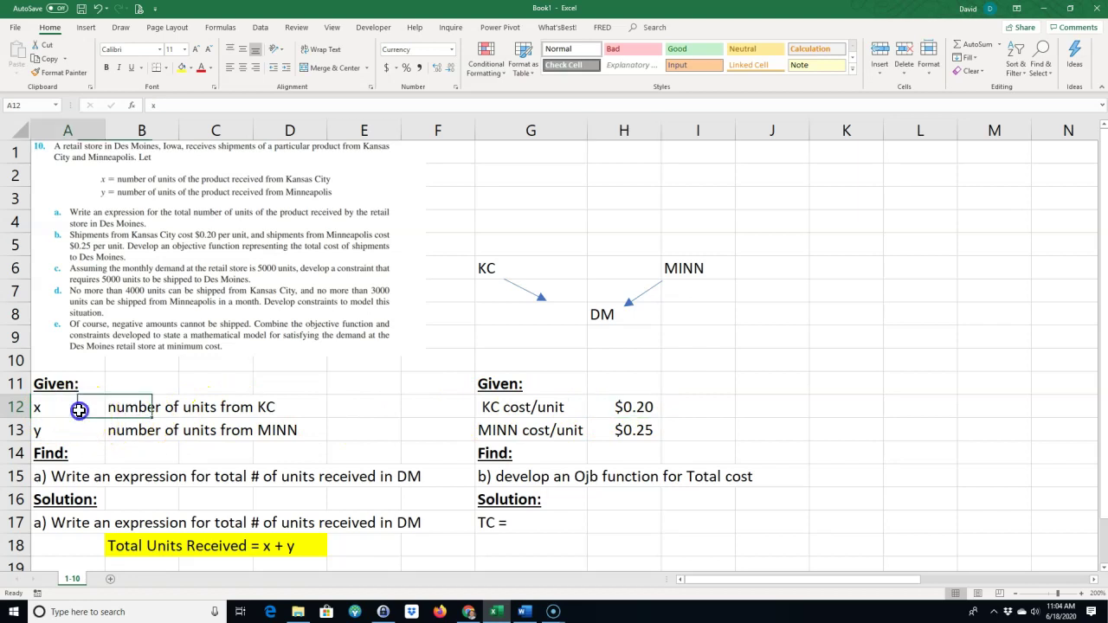
click(626, 410)
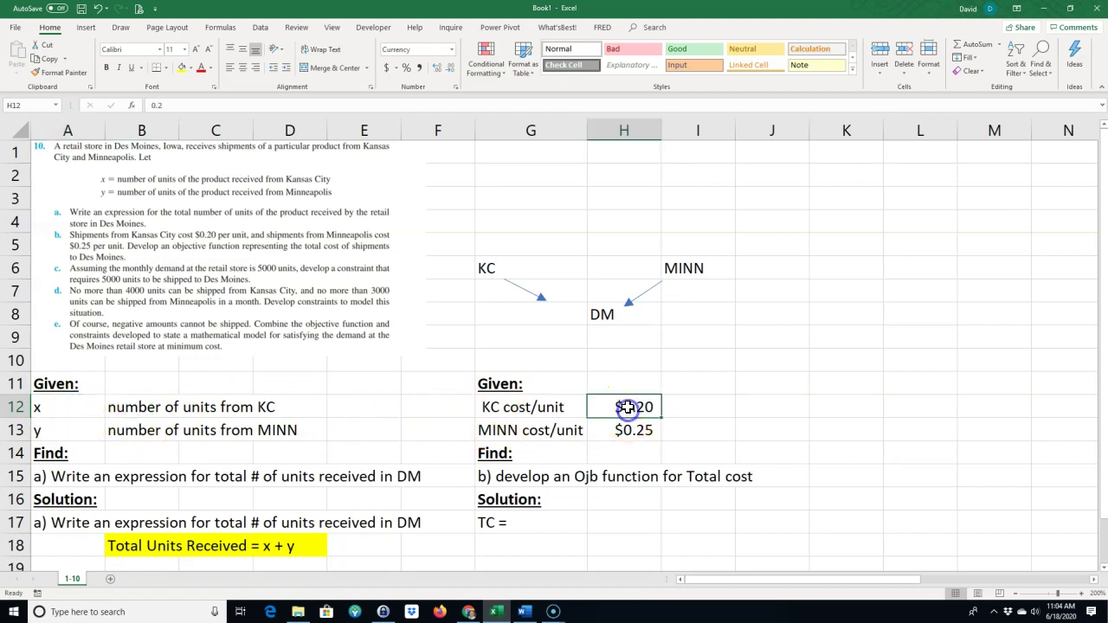
- Relate variable y to its $0.25 Minneapolis cost, then return to editing G17
click(48, 429)
click(623, 429)
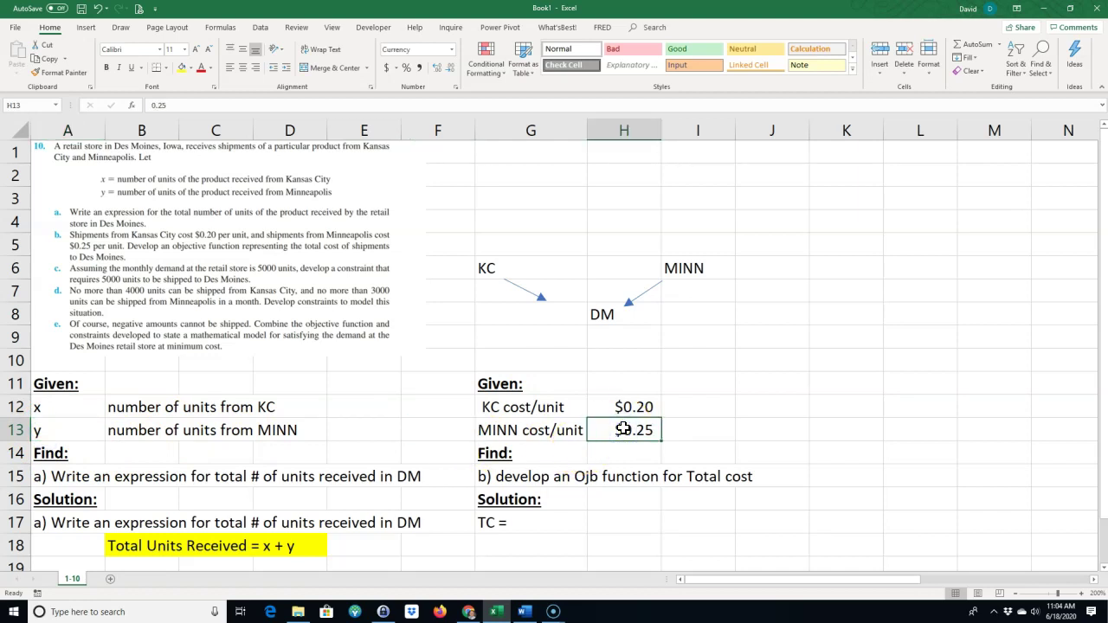
click(86, 415)
click(91, 414)
click(606, 407)
click(56, 426)
double_click(535, 522)
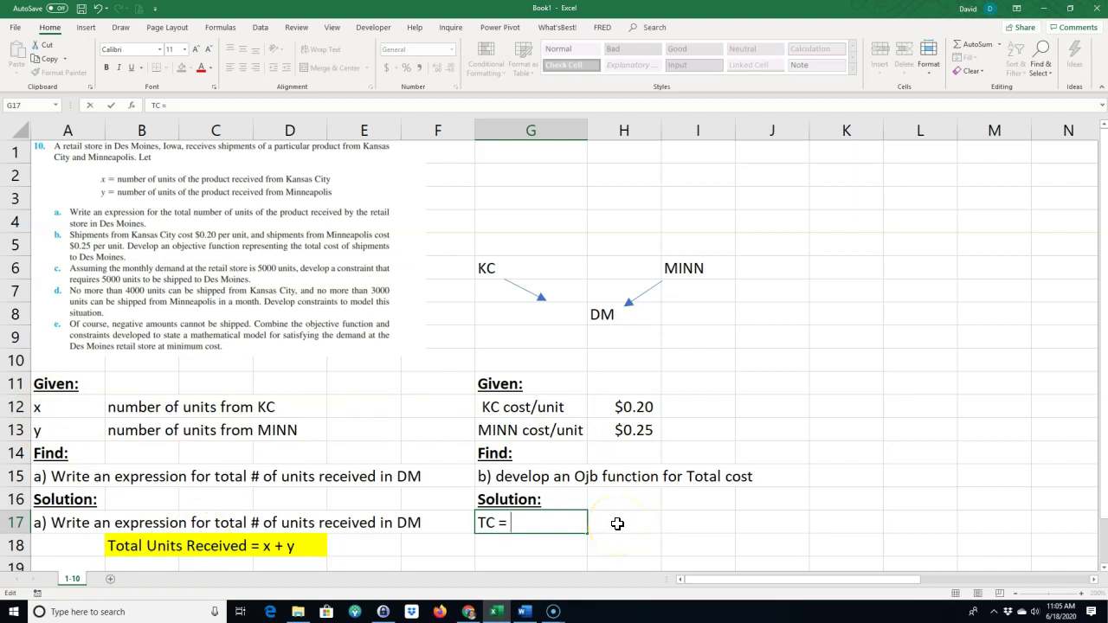
- Add a formula after TC = referencing the $0.20 Kansas City cost
click(619, 524)
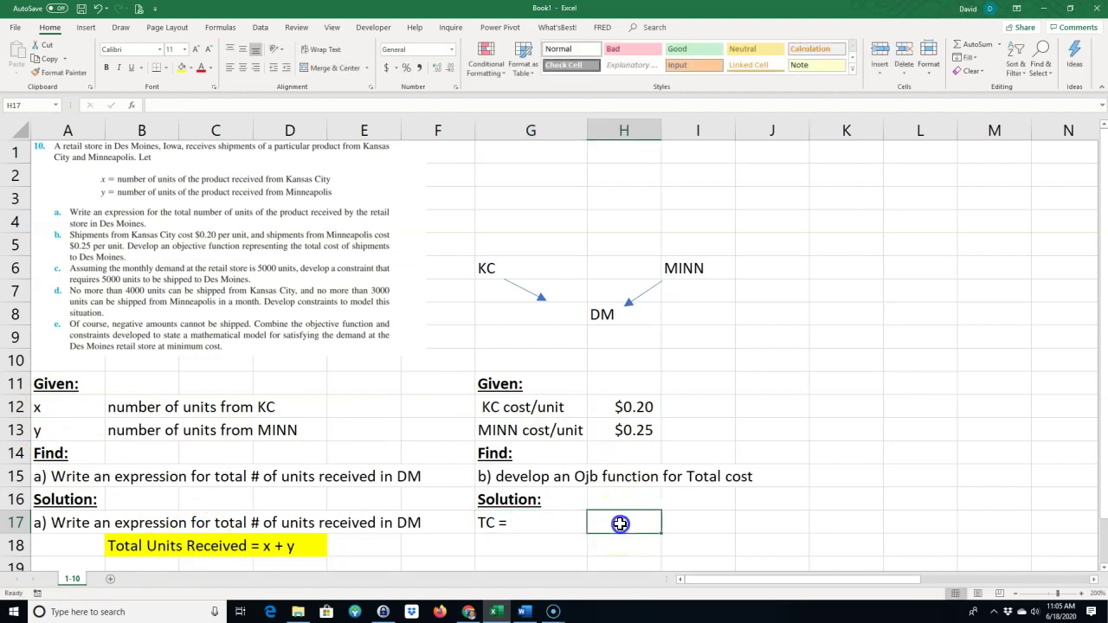
text(=)
click(634, 410)
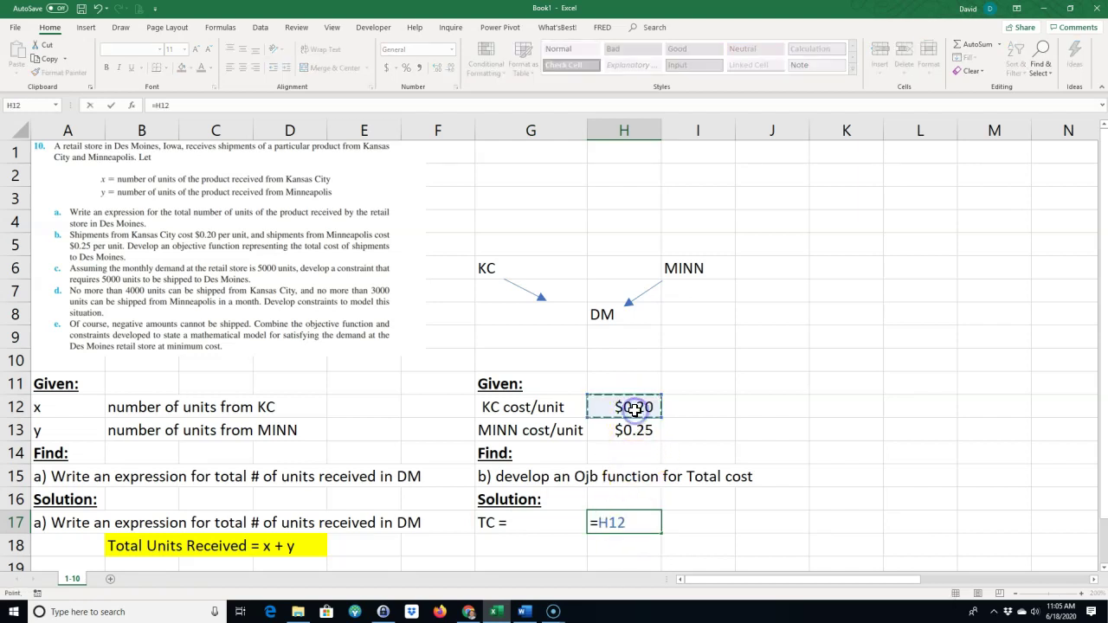
key(Return)
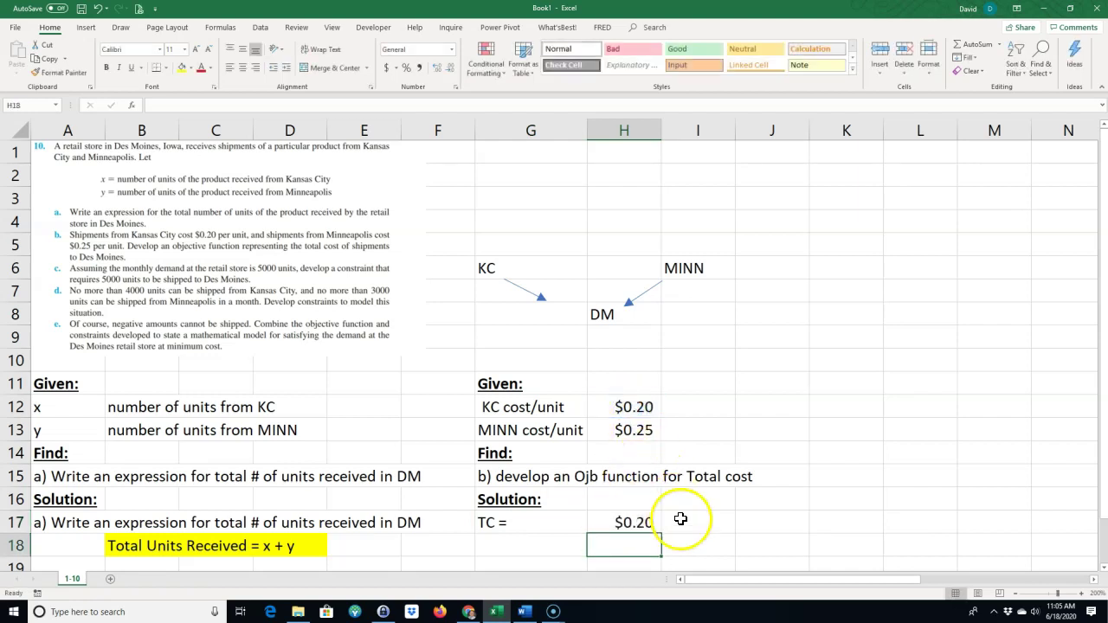
- Enter 'x +' in the cell after the Kansas City cost
click(687, 521)
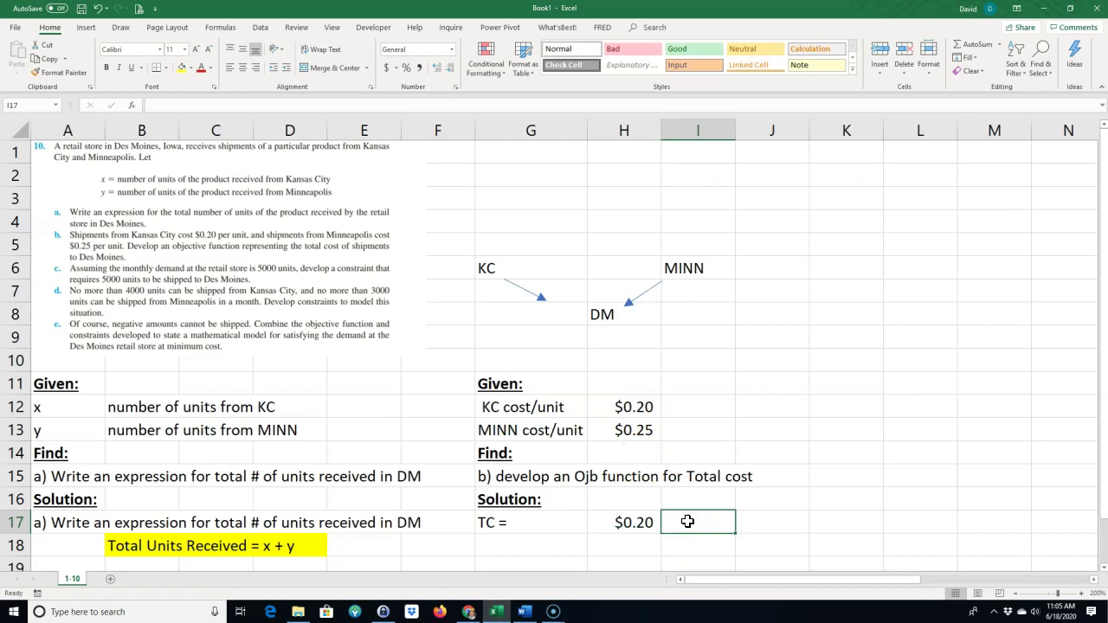
text(=)
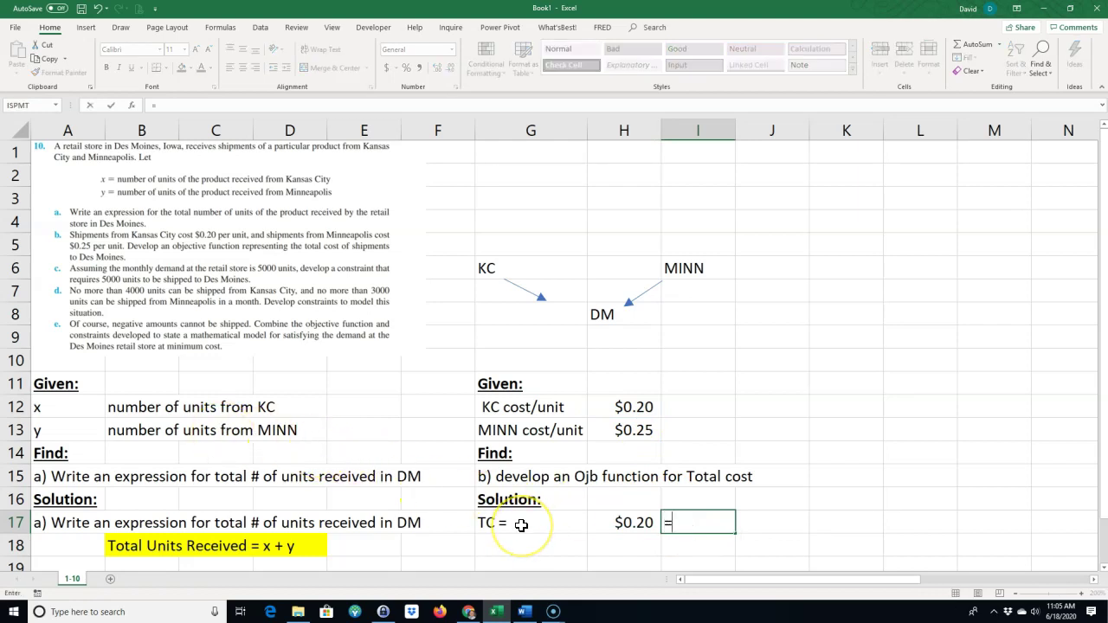
key(BackSpace)
text(x)
click(767, 523)
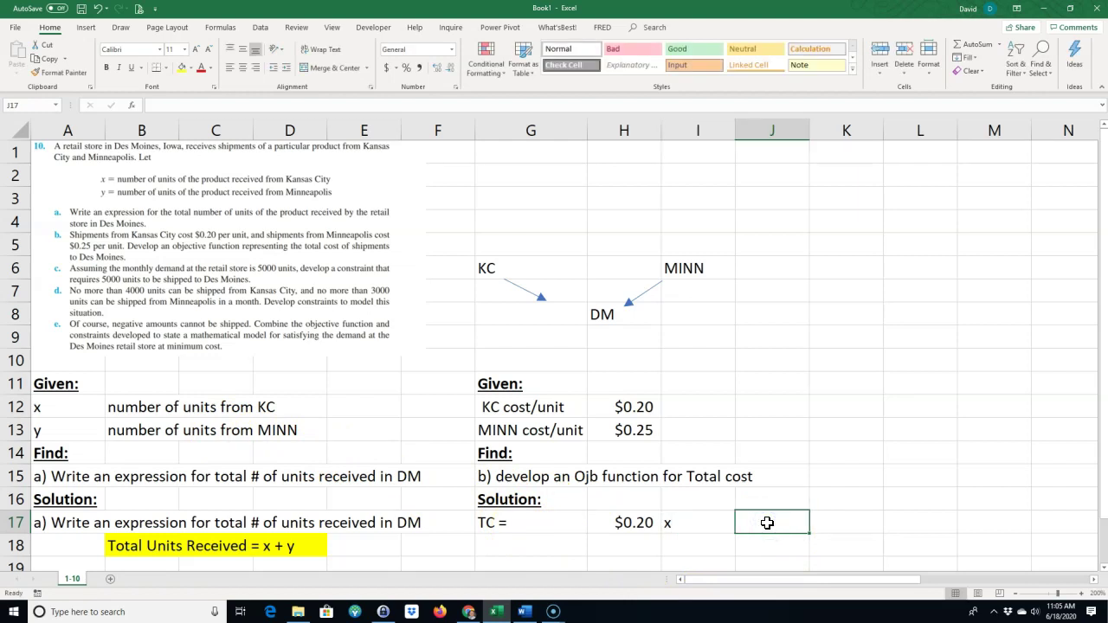
text(+)
key(BackSpace)
double_click(697, 523)
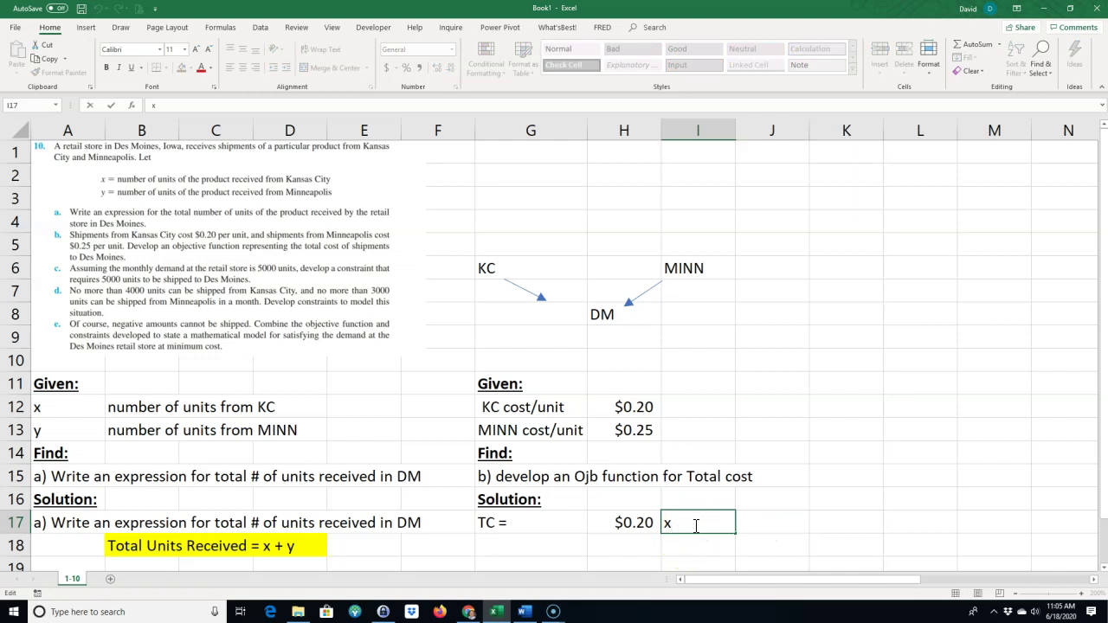
text(+)
click(774, 523)
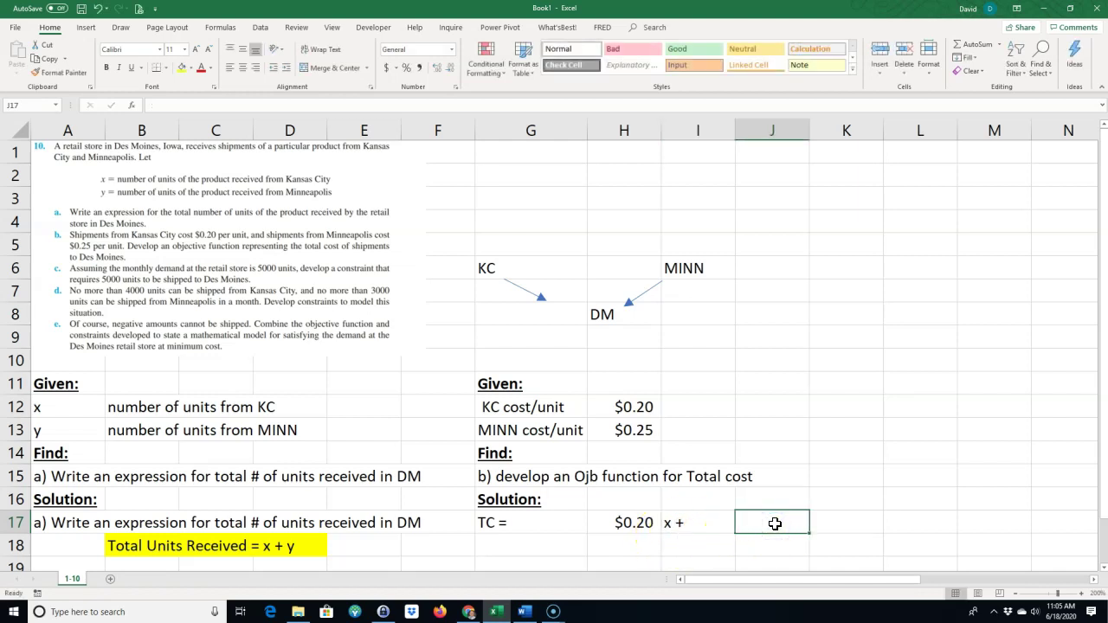
- Add a formula referencing the $0.25 MINN cost, followed by y
text(=)
click(618, 429)
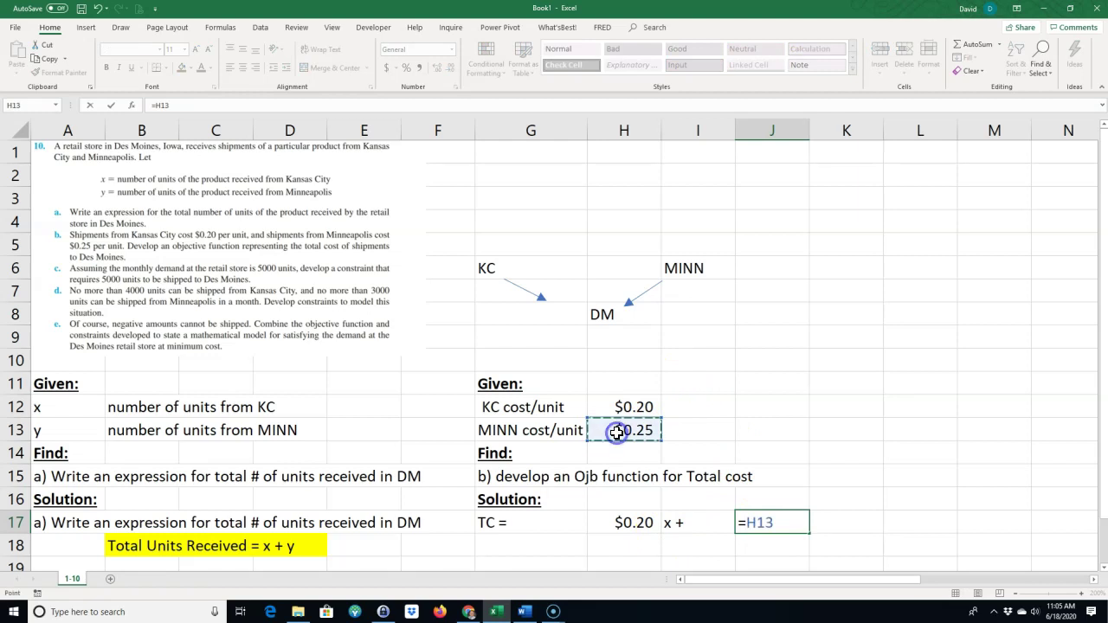
click(832, 522)
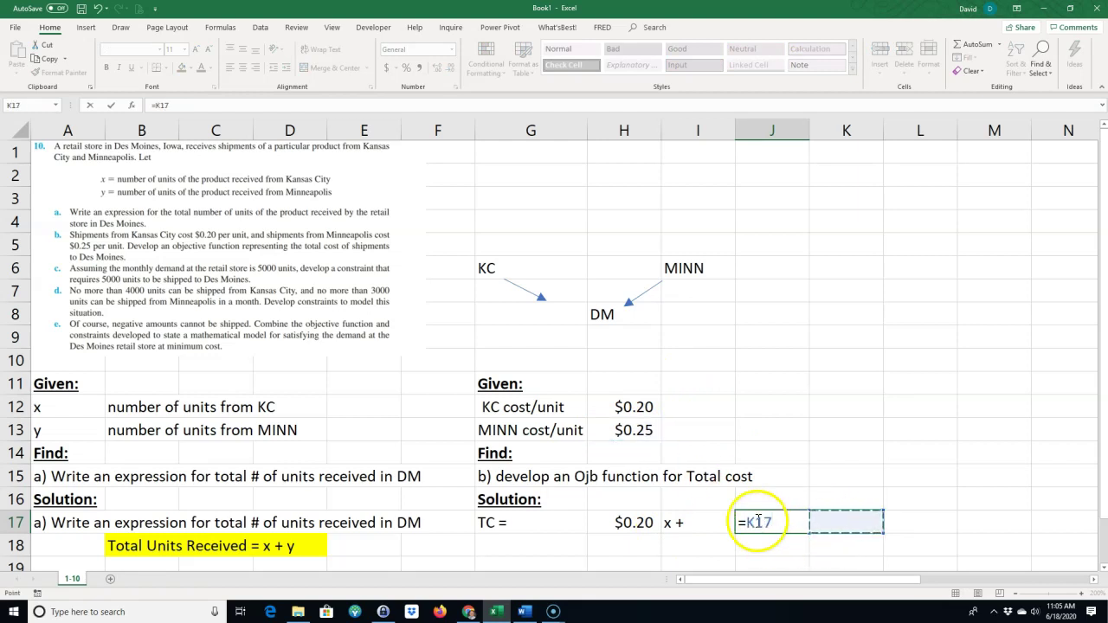
click(637, 431)
key(Return)
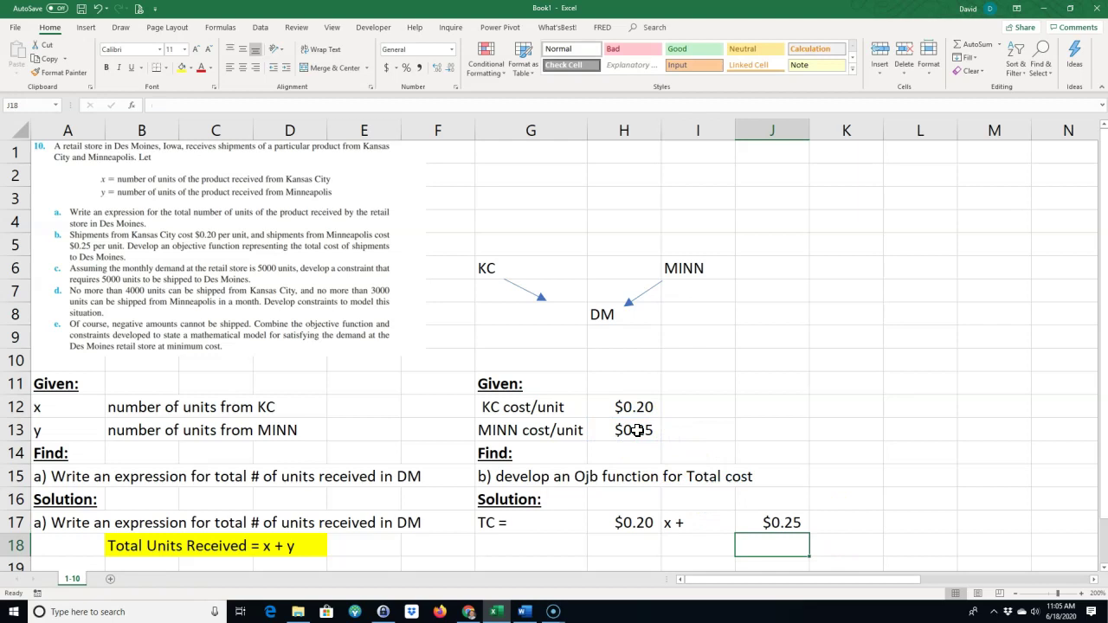
click(826, 522)
text(y)
click(763, 544)
- Highlight the objective row G17:K17 in yellow
drag(507, 525, 817, 514)
click(182, 68)
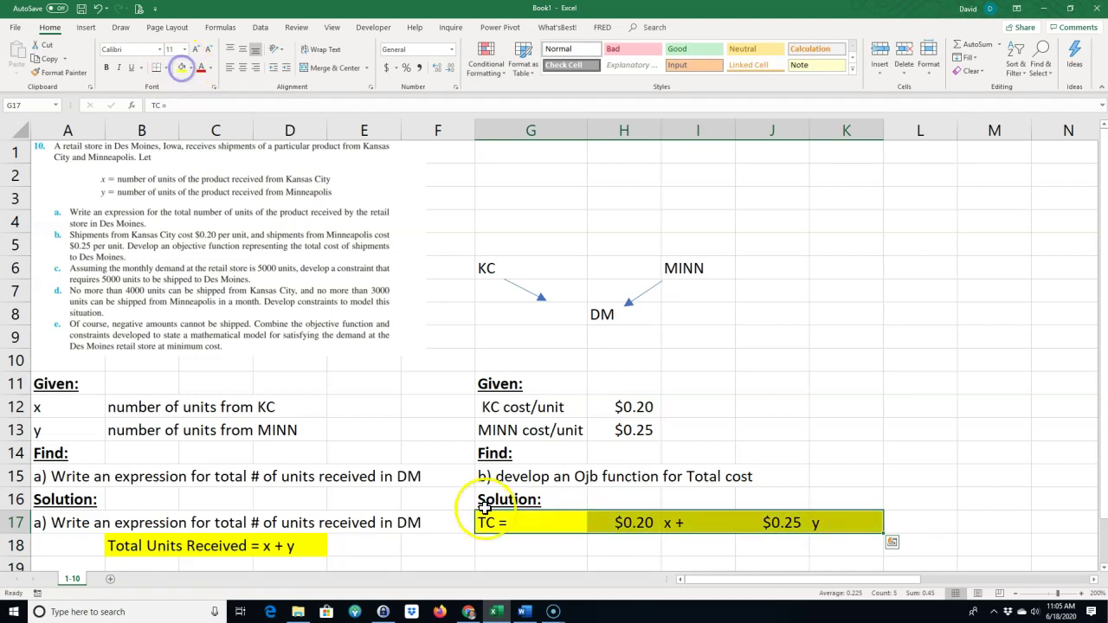
click(444, 542)
scroll(446, 514, down, 1)
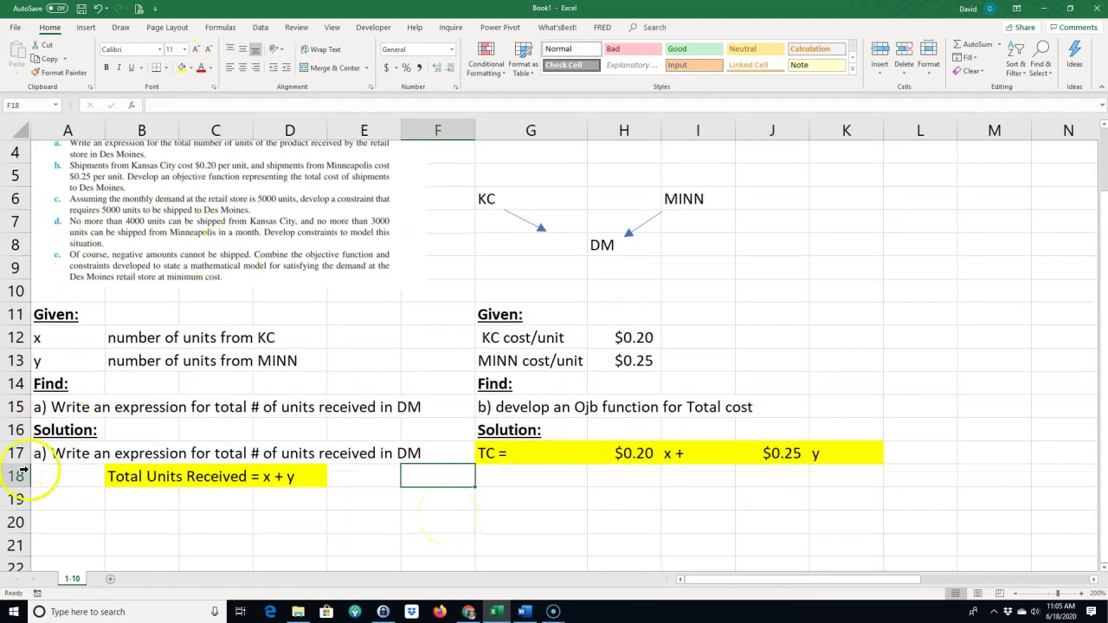
- Type a bold, underlined Given: heading in A19
click(69, 502)
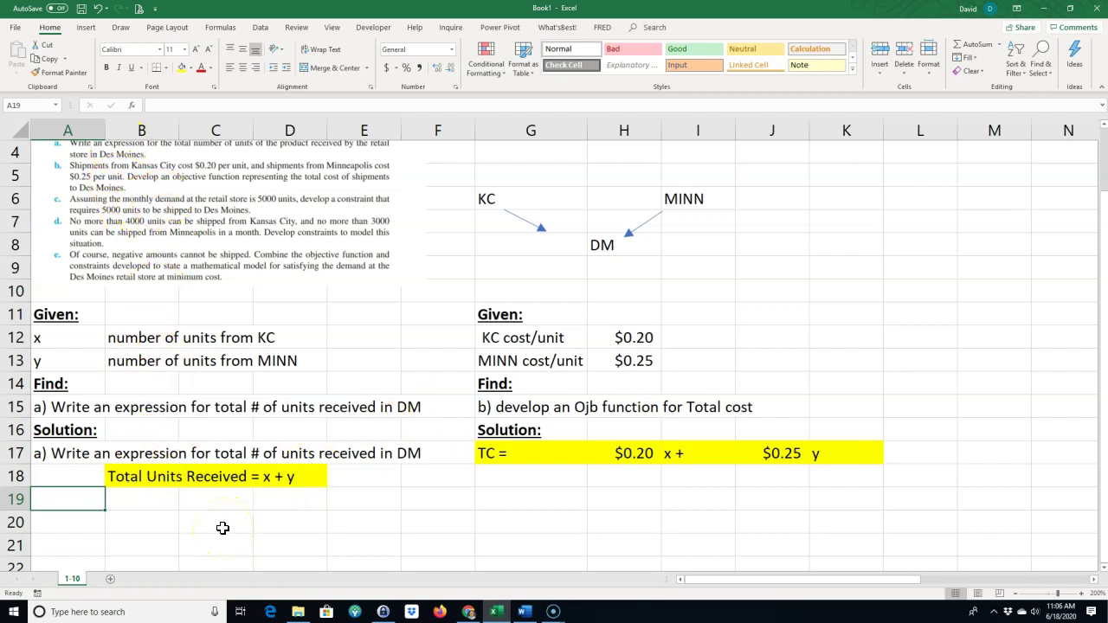
text(Given:)
key(Return)
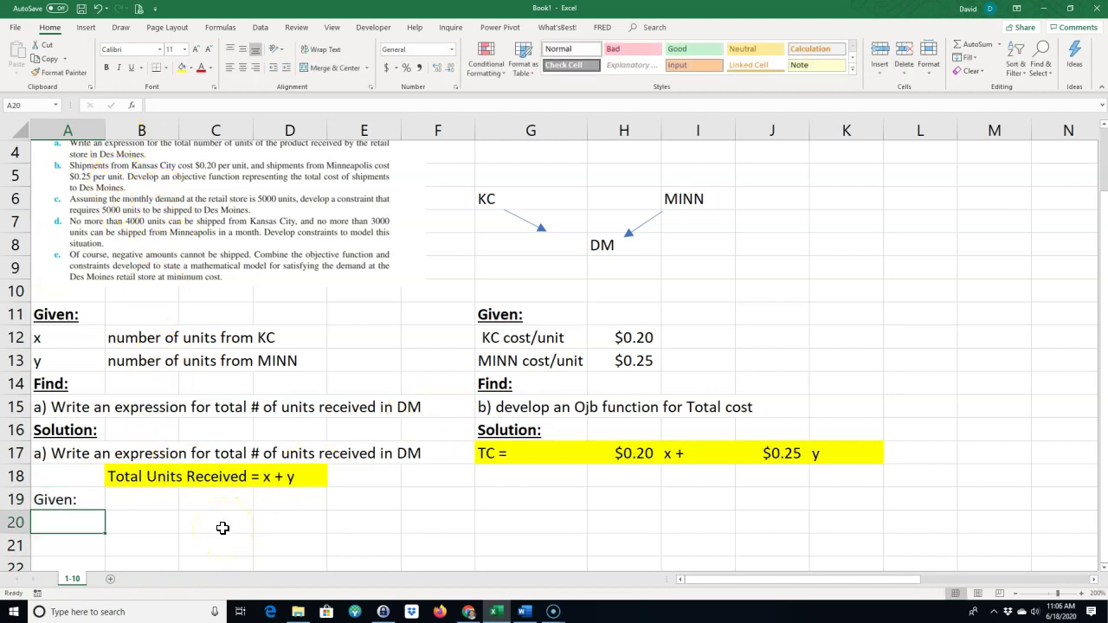
click(64, 500)
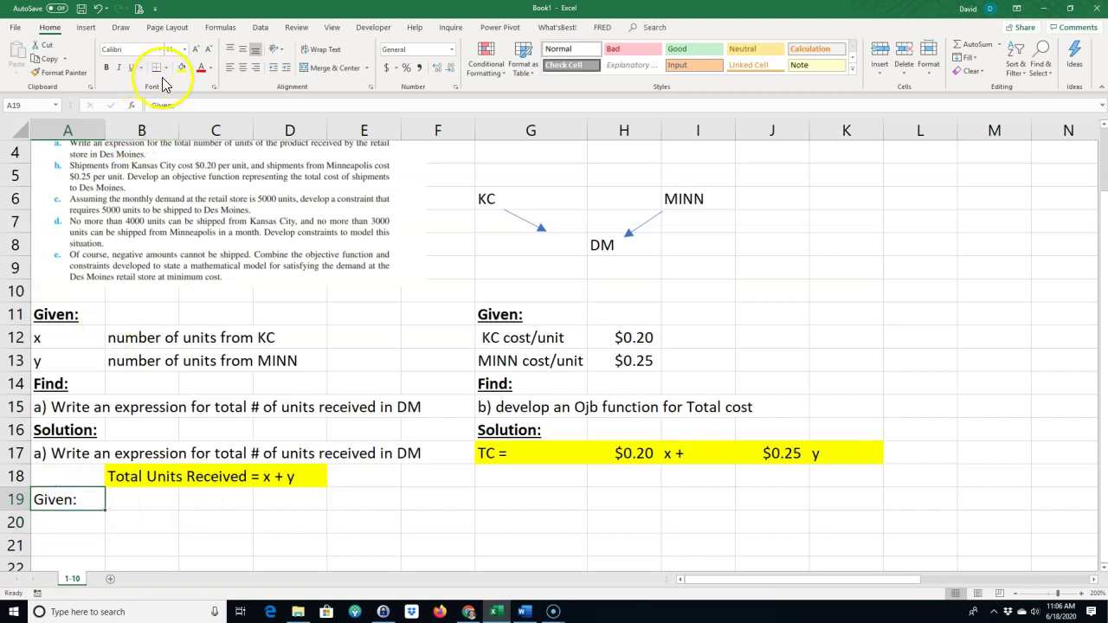
click(107, 68)
click(129, 67)
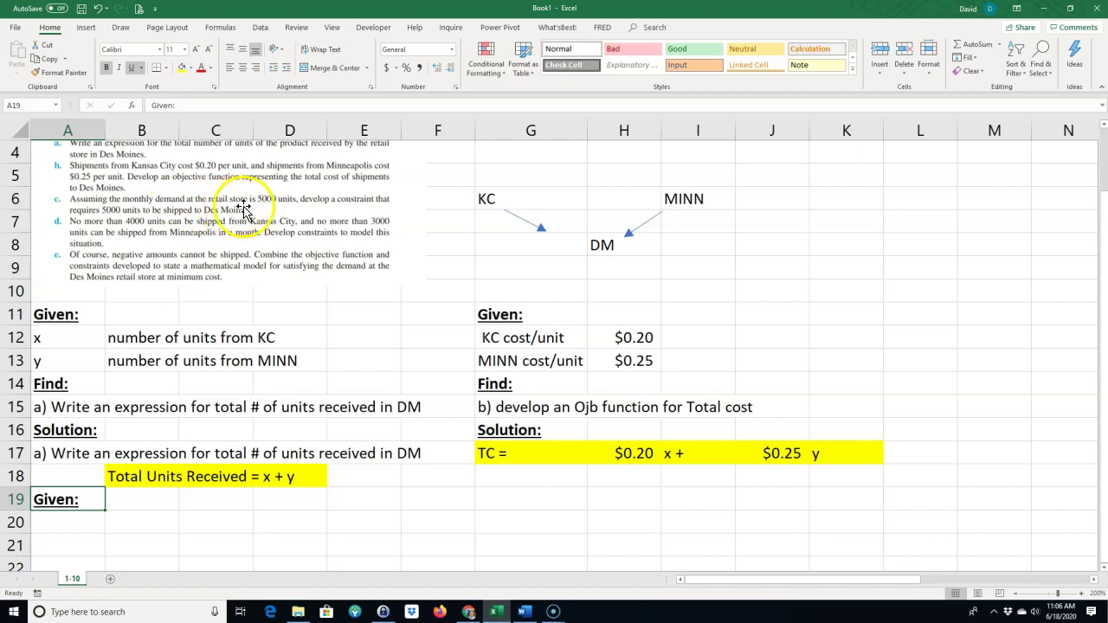
- Enter Demand DM, 5000 and units/month across A20:C20
click(60, 522)
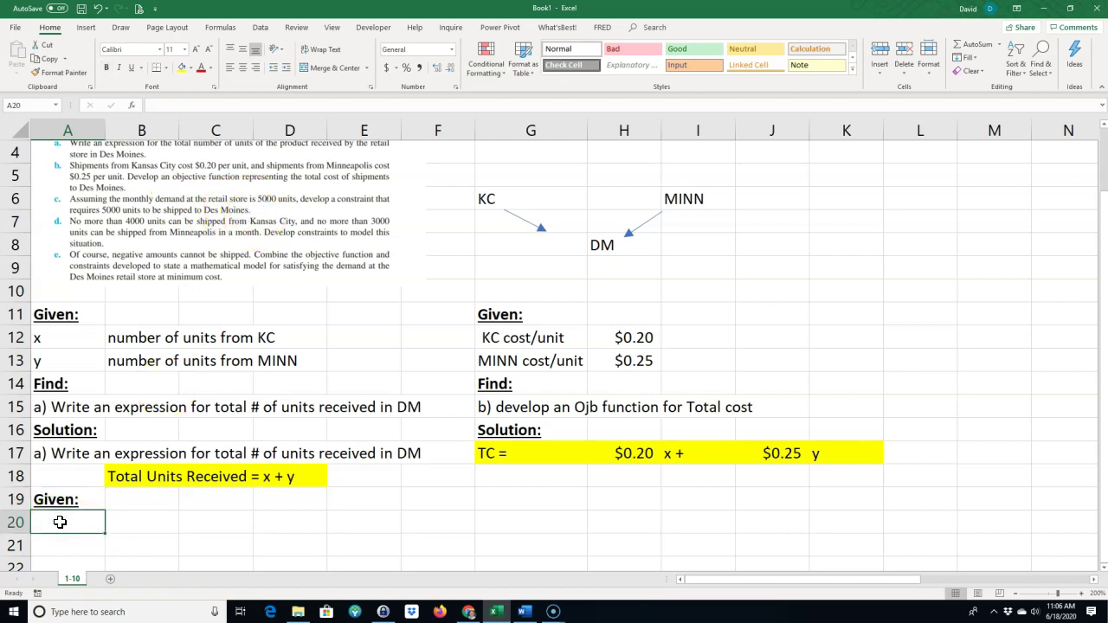
text(d)
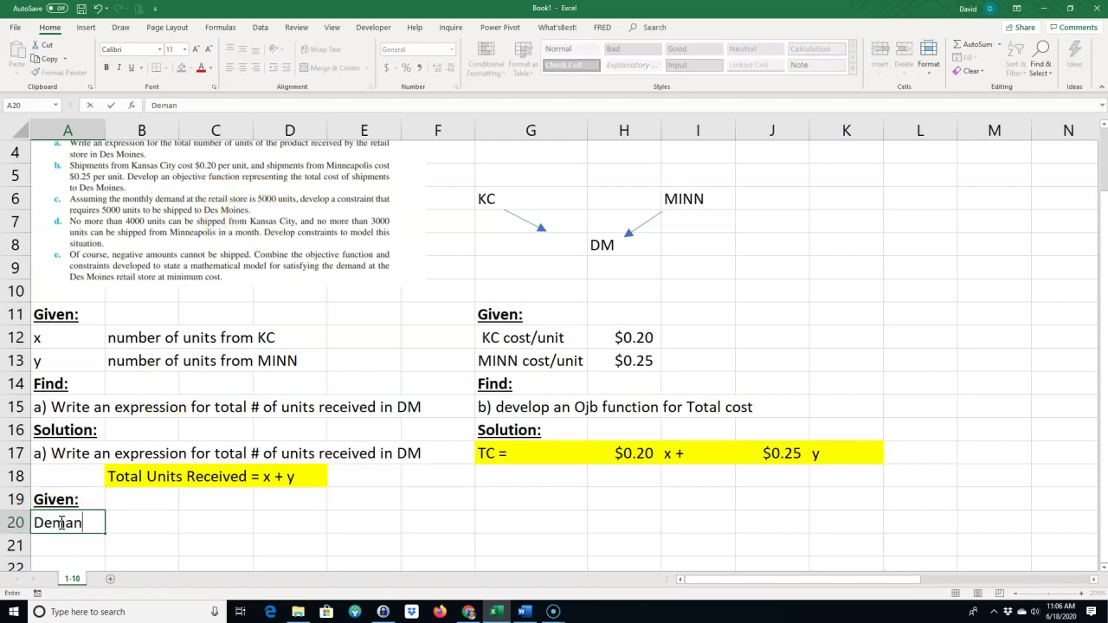
key(Tab)
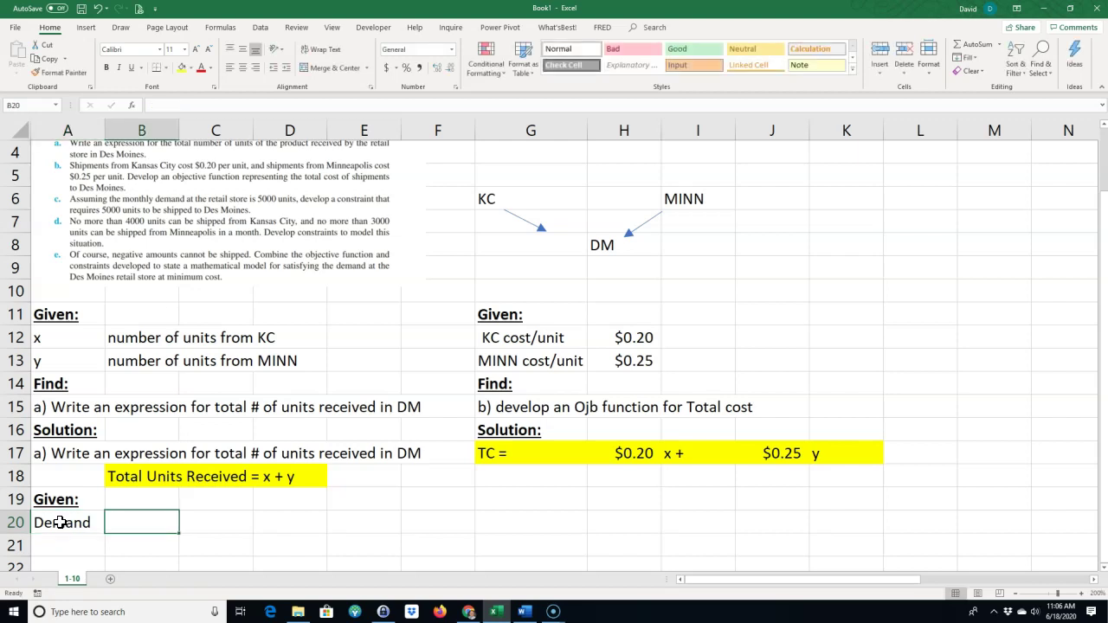
text($)
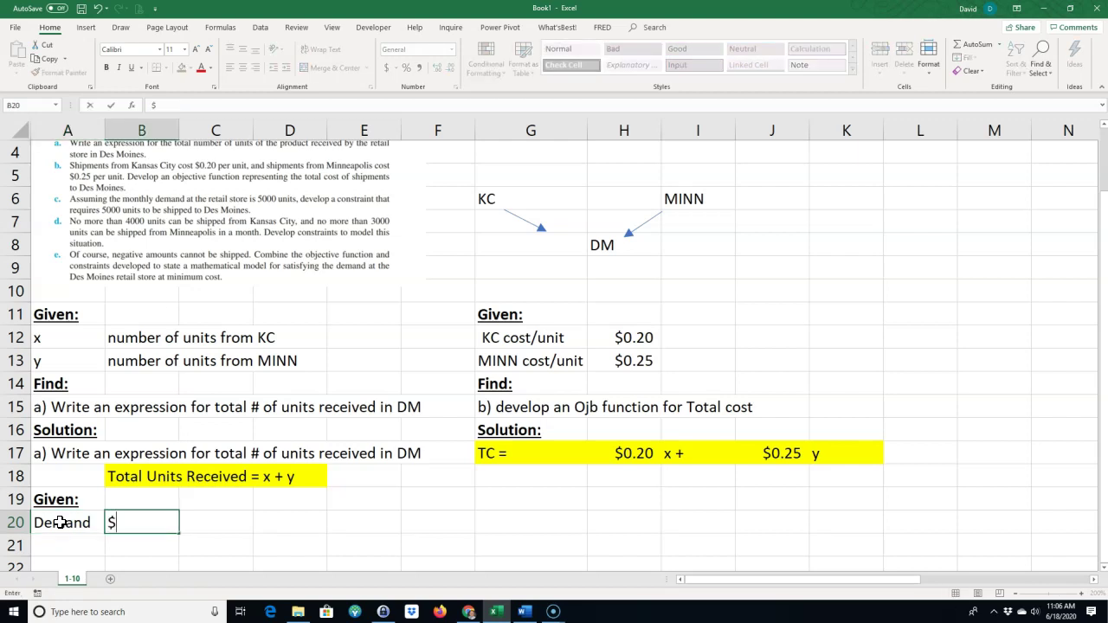
text(000)
click(192, 526)
text(units/month)
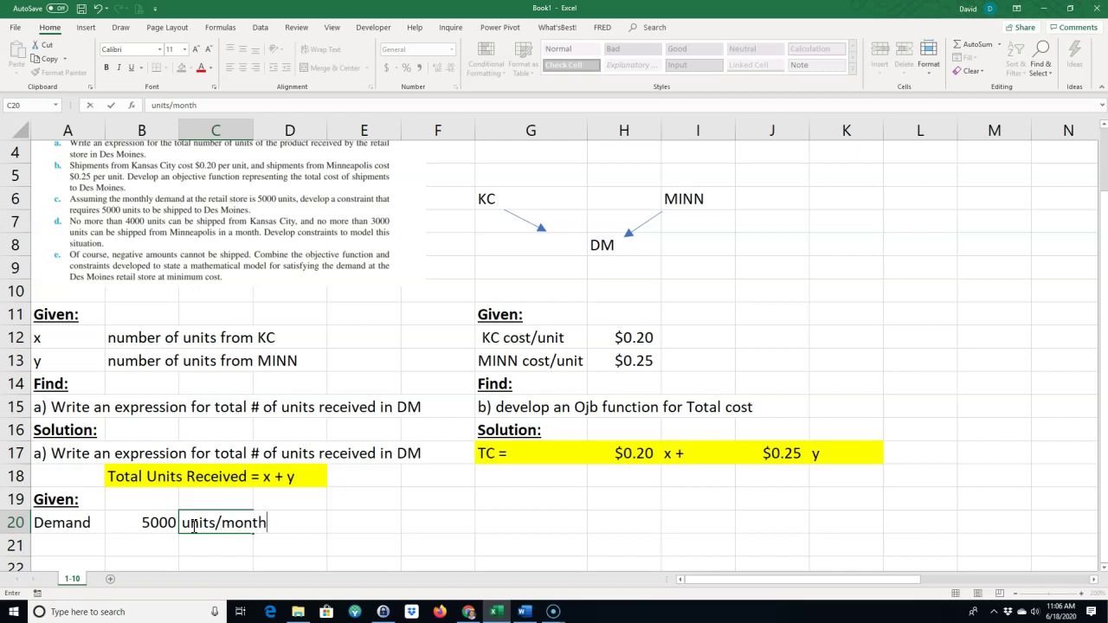
key(Return)
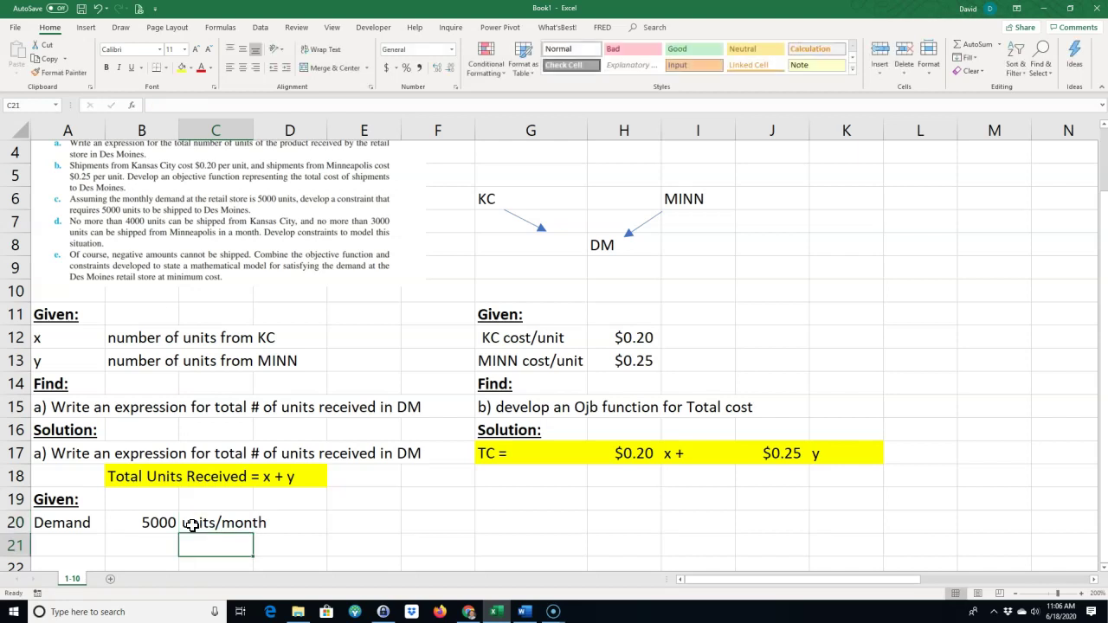
double_click(87, 523)
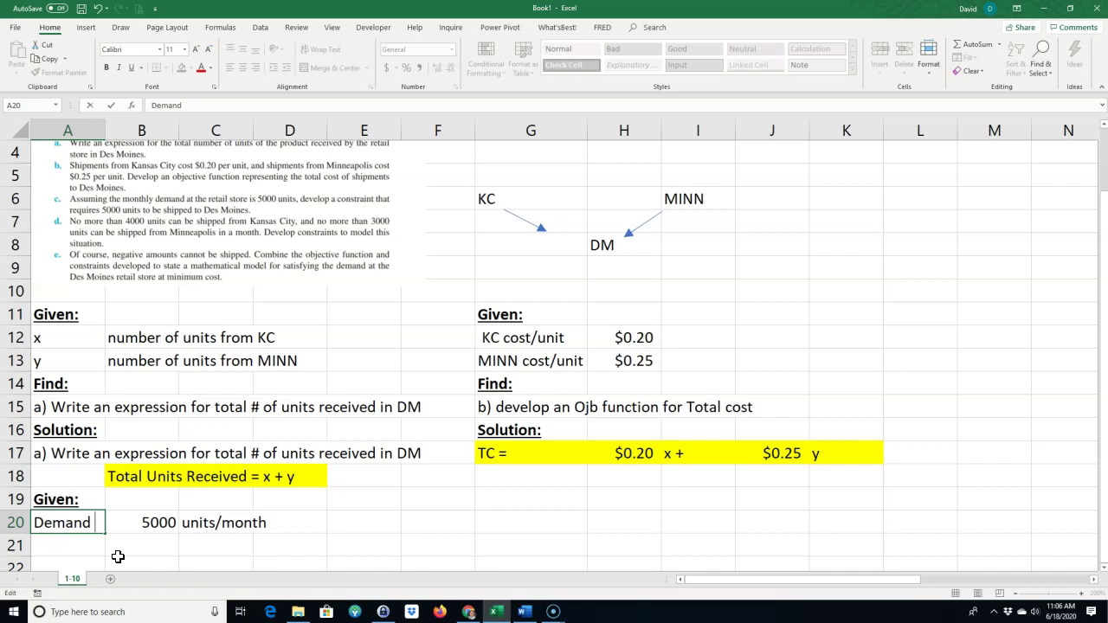
key(Return)
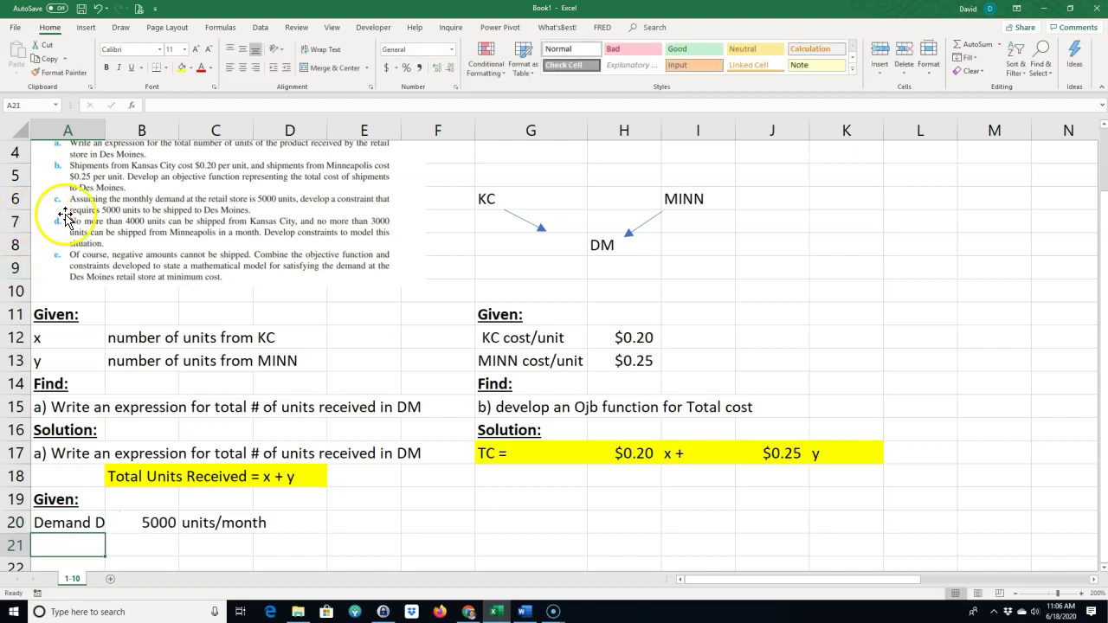
- Widen column A so 'Demand DM' fits, checking the DM, KC and MINN diagram labels
click(102, 121)
drag(104, 128, 135, 130)
click(631, 245)
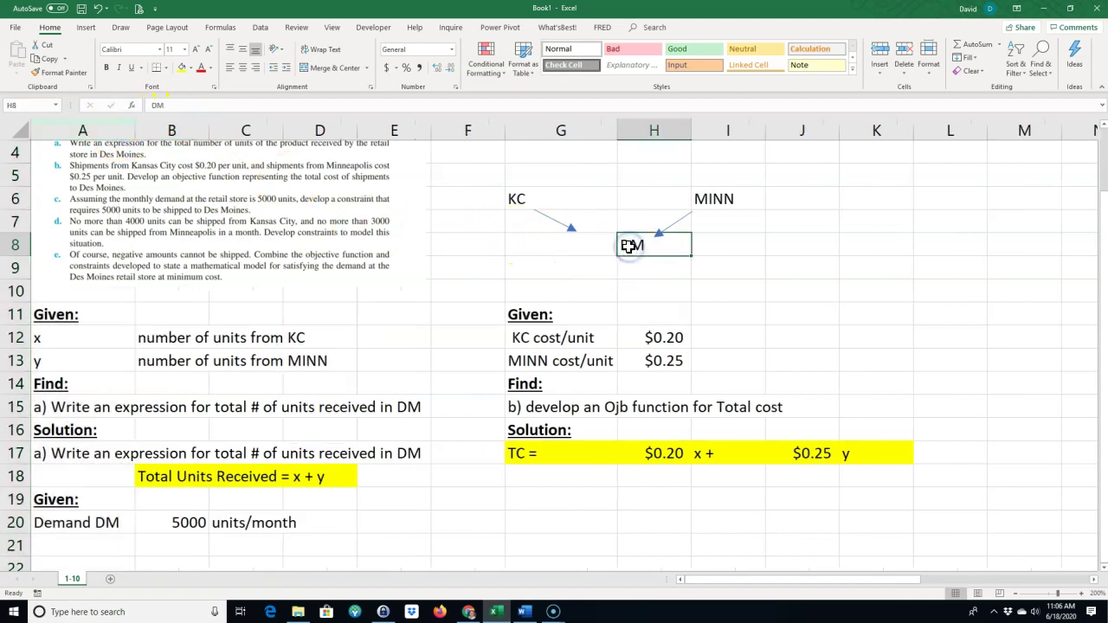
click(519, 198)
click(709, 195)
click(632, 259)
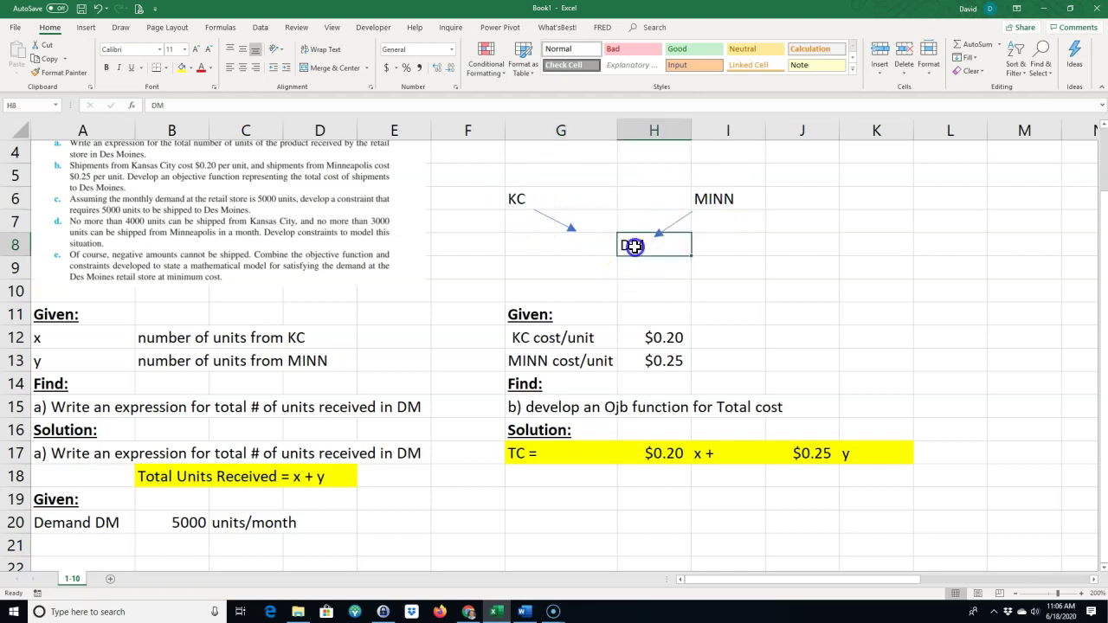
click(94, 554)
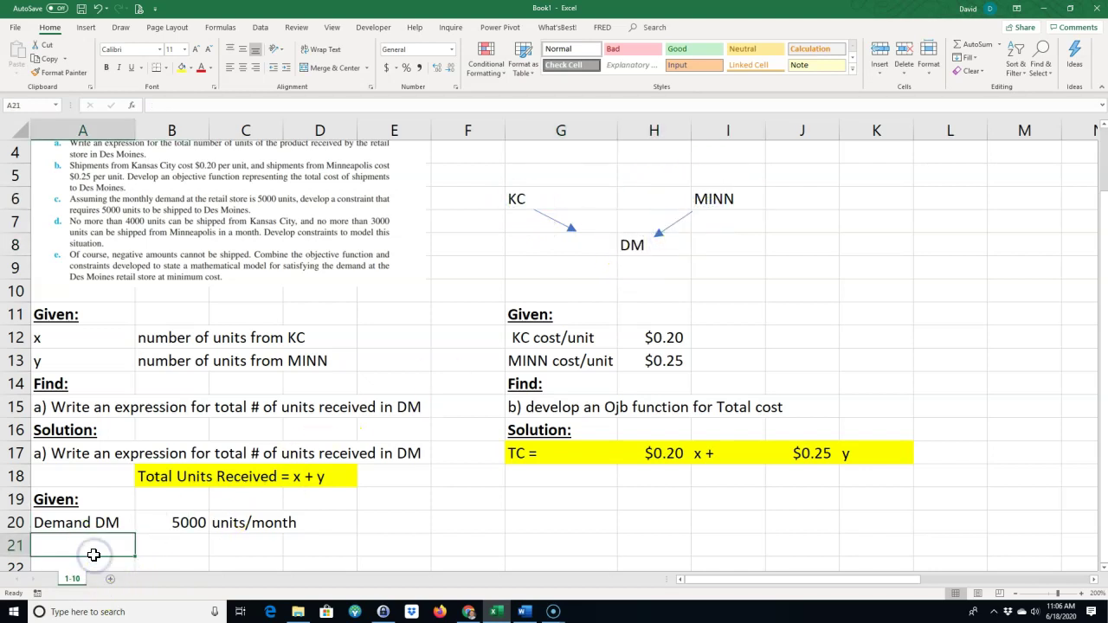
- Add a bold, underlined Find: heading in A21
text(Find:)
key(Return)
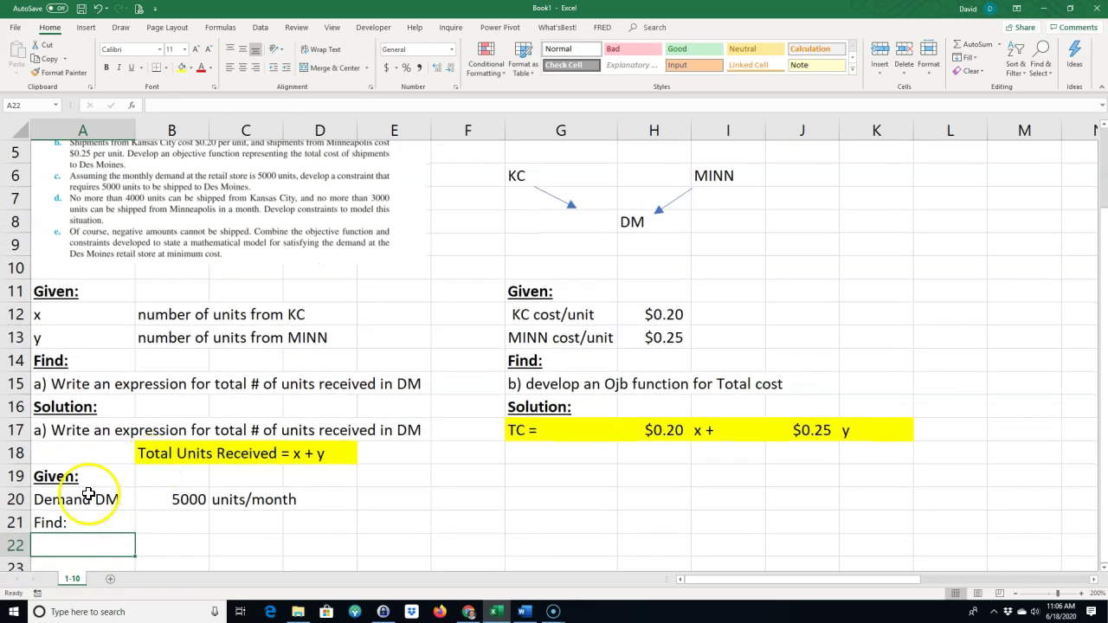
click(48, 523)
click(106, 67)
click(130, 68)
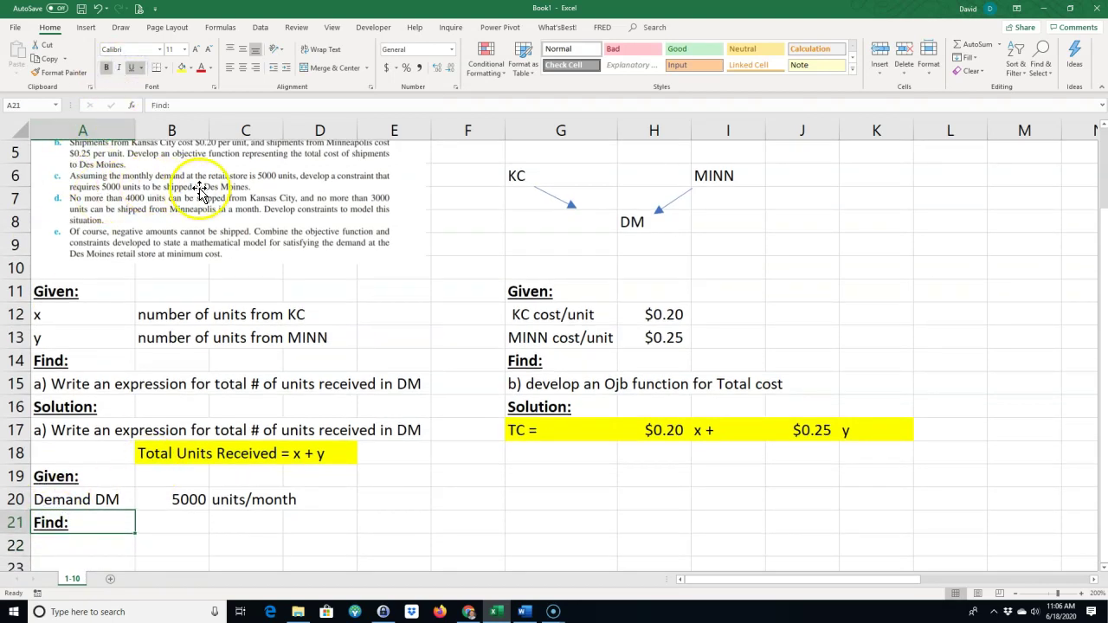
- Enter 'Constraint that requires demand to be met?' in A22 and begin the Solution: heading
click(92, 548)
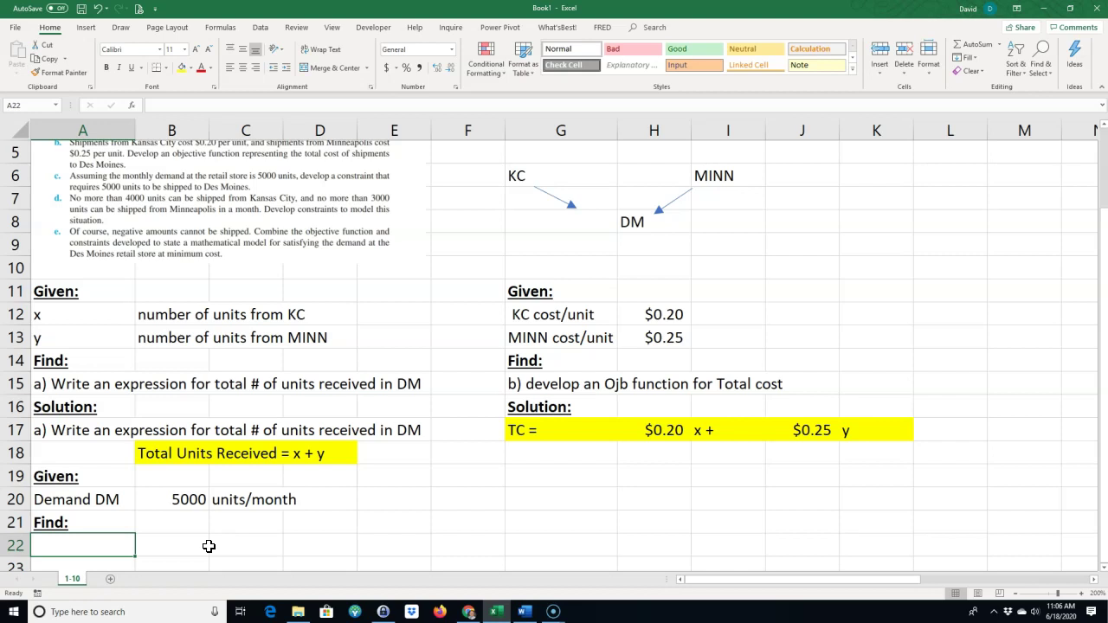
text(Co)
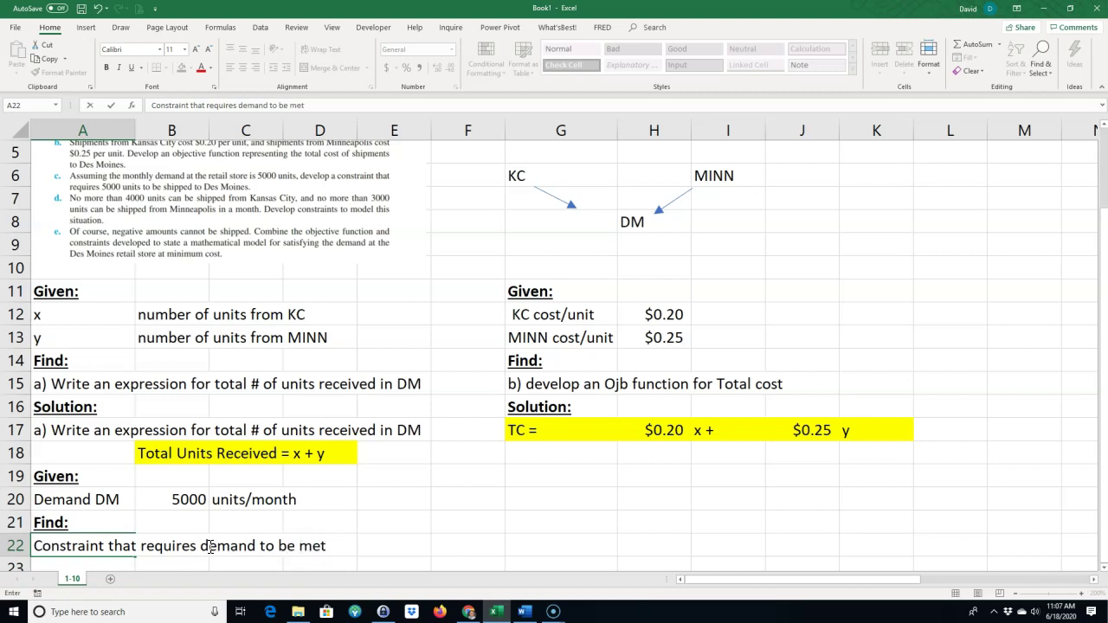
key(Return)
text(Solution:)
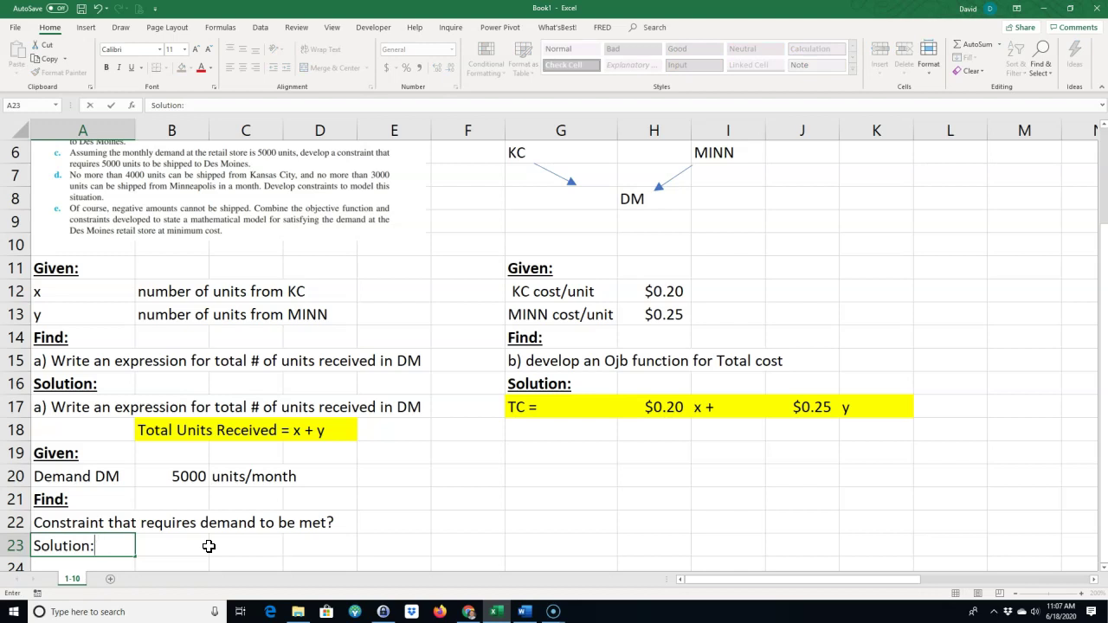
- Make the Solution: heading bold and underlined
click(177, 524)
click(130, 547)
key(ctrl+b)
key(ctrl+u)
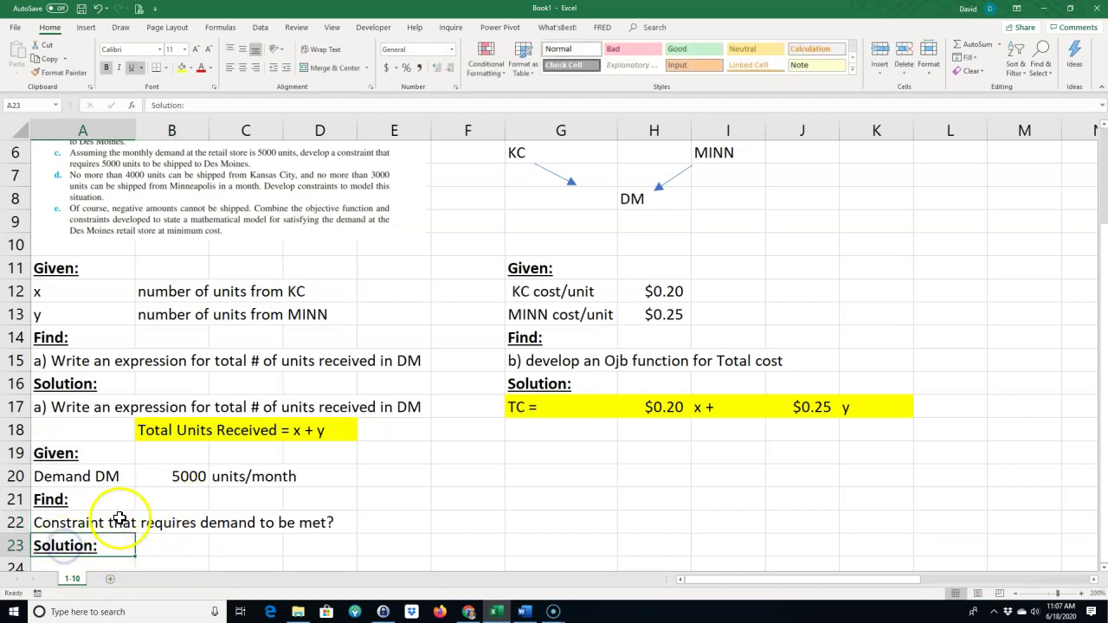
scroll(119, 516, down, 1)
scroll(120, 516, down, 1)
click(88, 506)
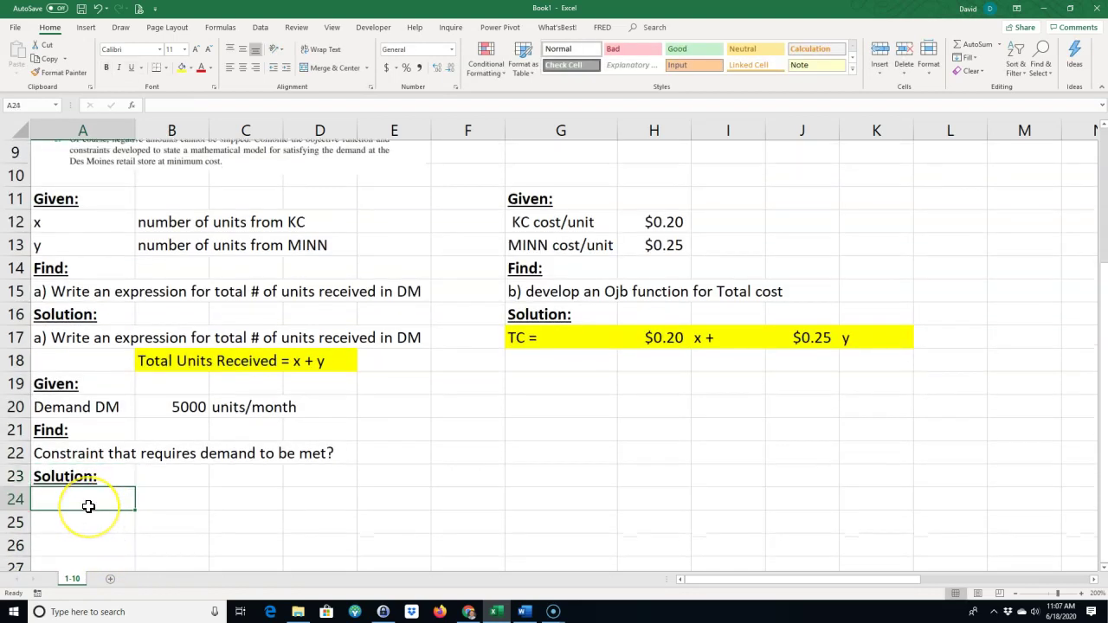
click(182, 409)
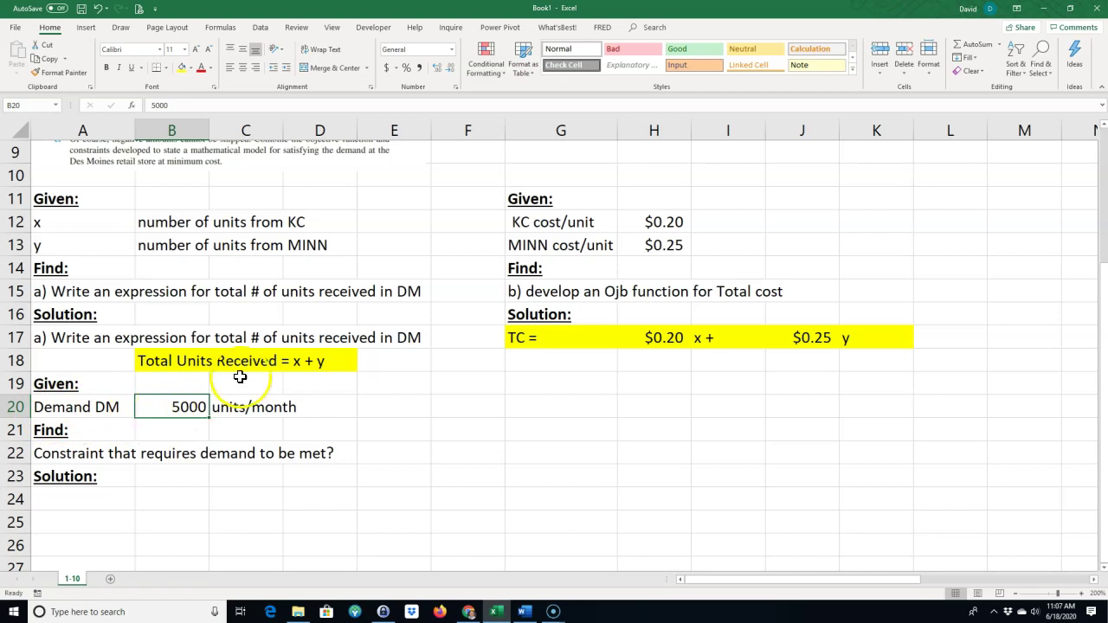
scroll(294, 286, up, 2)
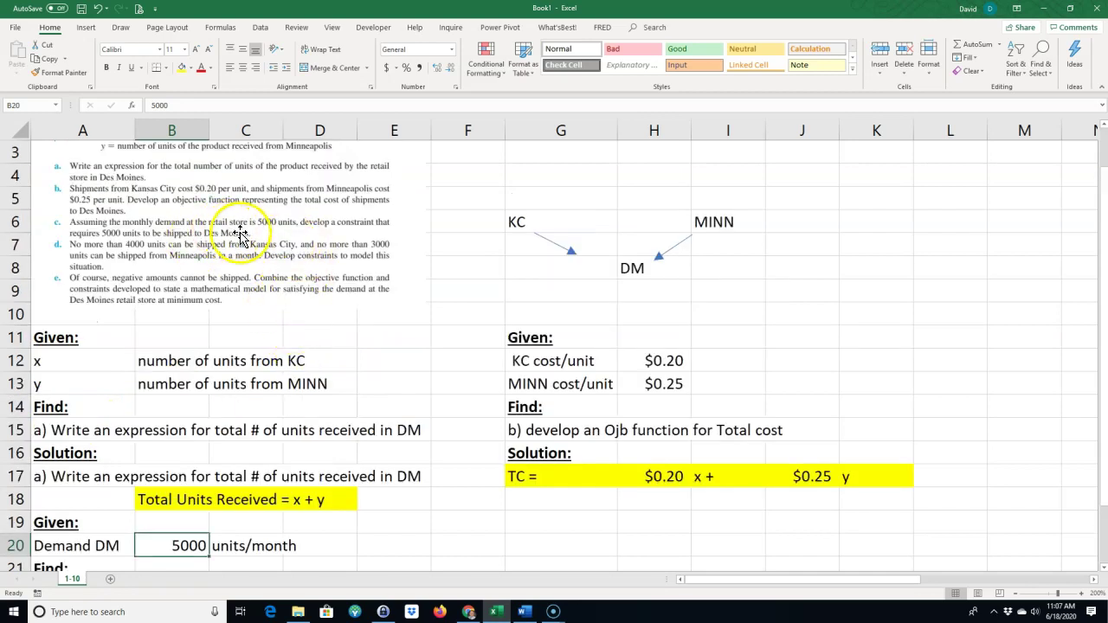
scroll(139, 312, down, 2)
- Enter 'x + y =' in A24 with =B20 beside it, showing 5000
click(106, 500)
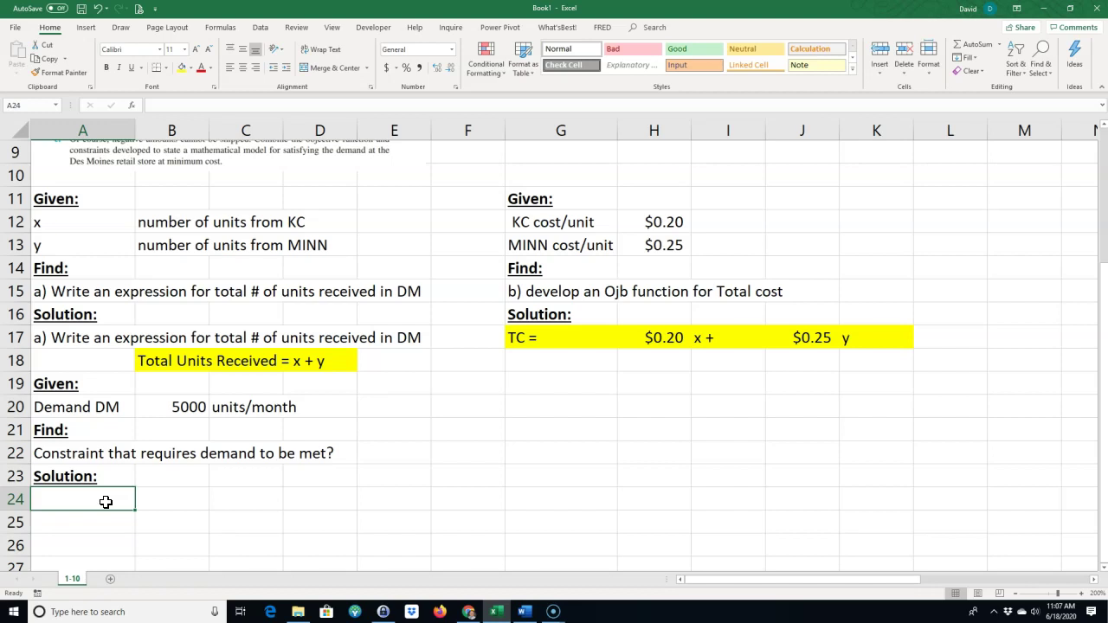
text(x + y)
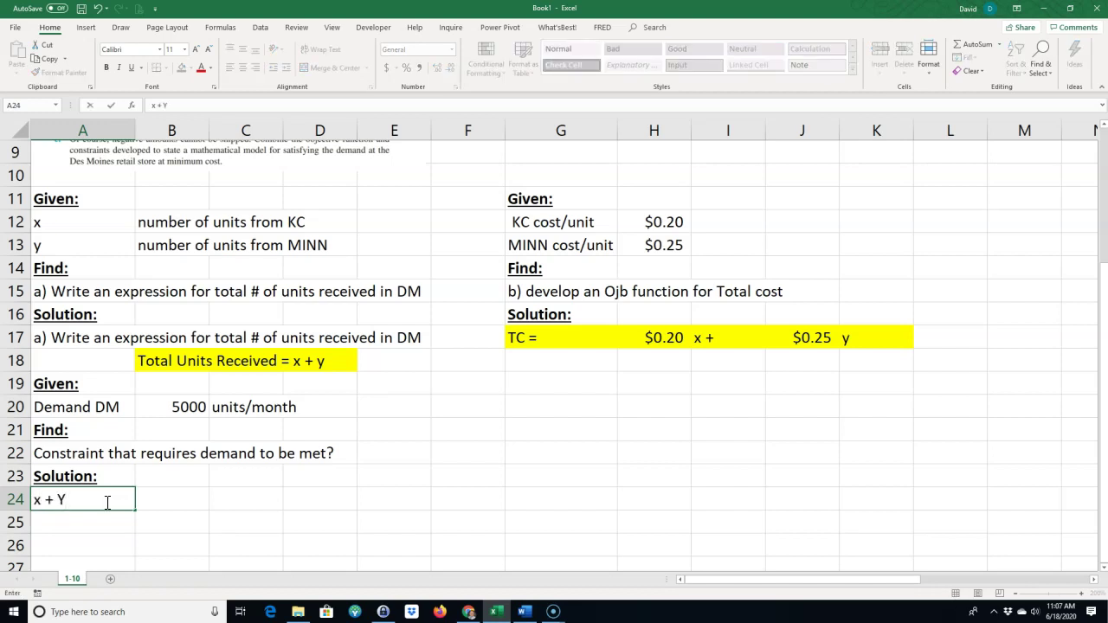
scroll(286, 311, up, 3)
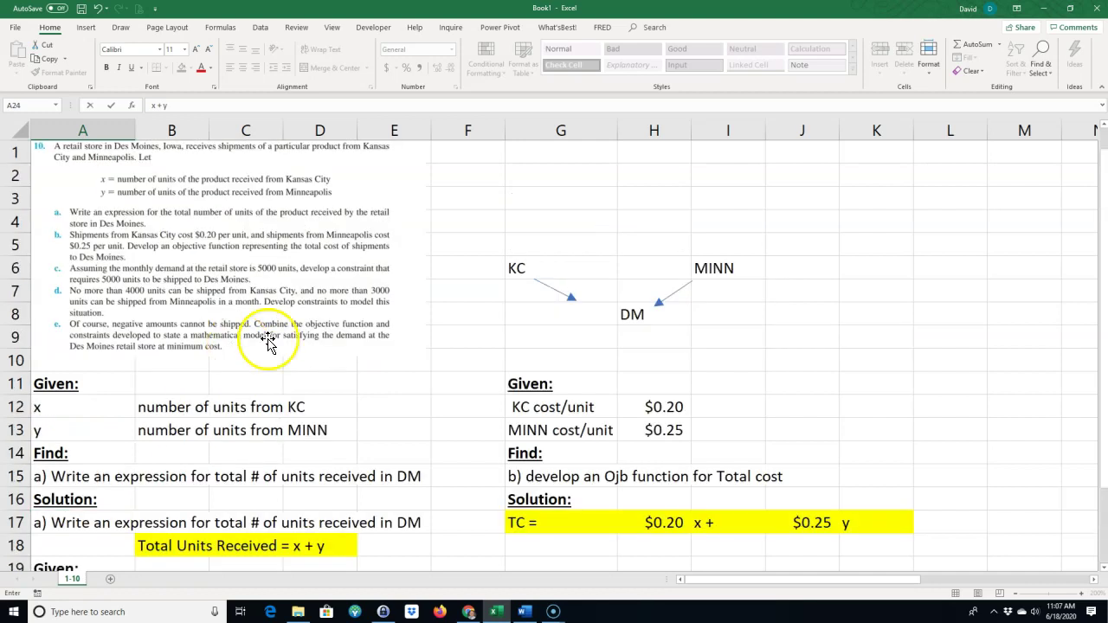
scroll(338, 490, down, 3)
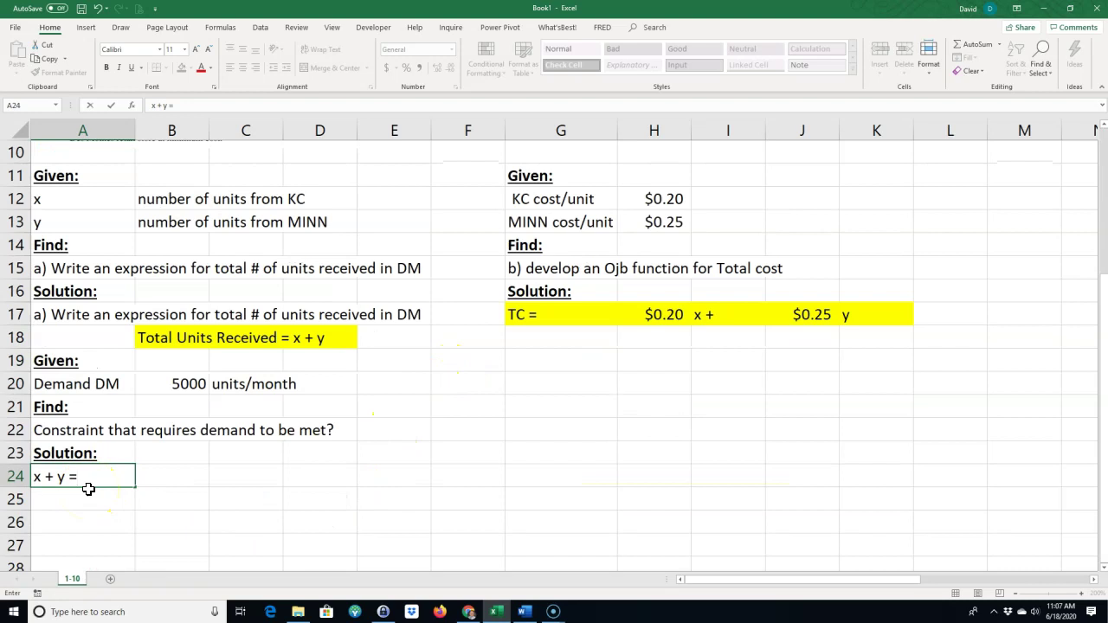
click(160, 477)
text(=)
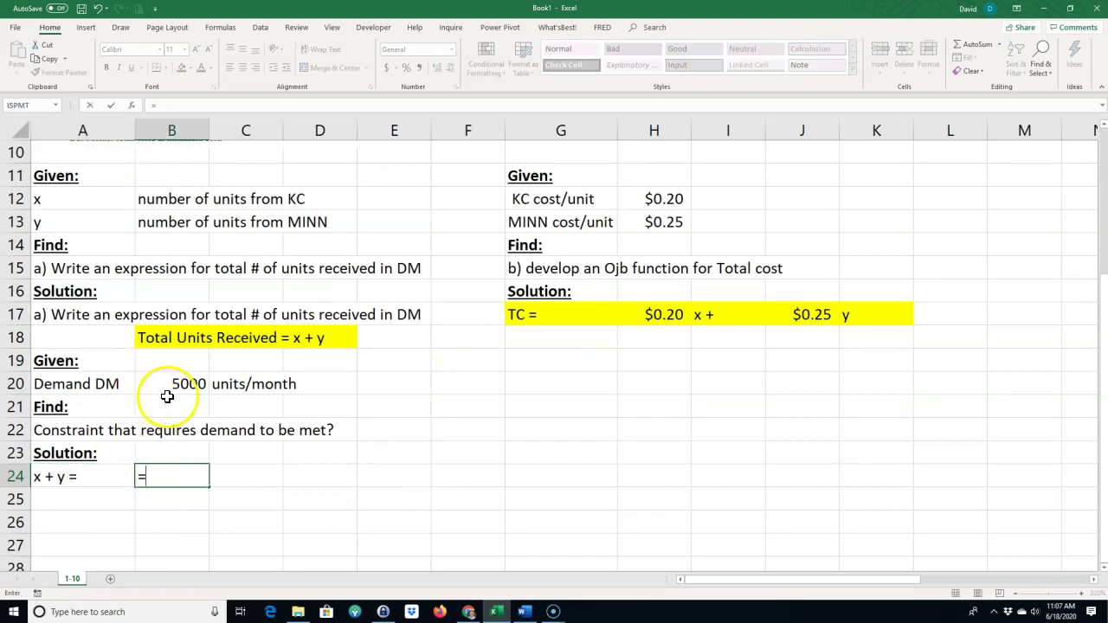
click(168, 384)
key(Return)
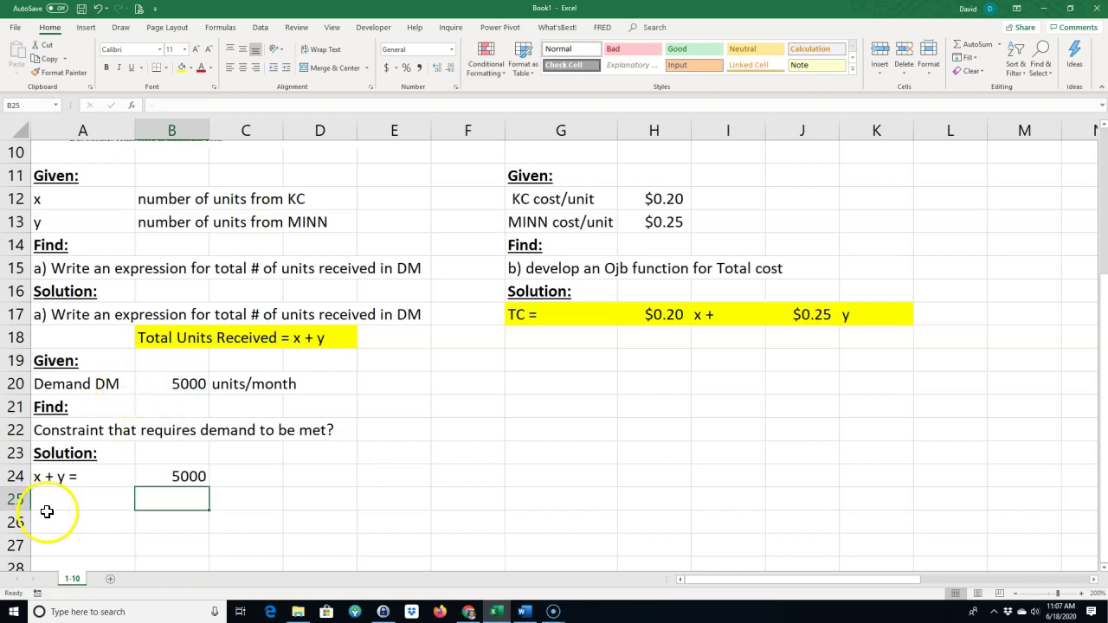
- Fill A24:B24 yellow and prefix the demand question with 'c) '
drag(34, 477, 158, 475)
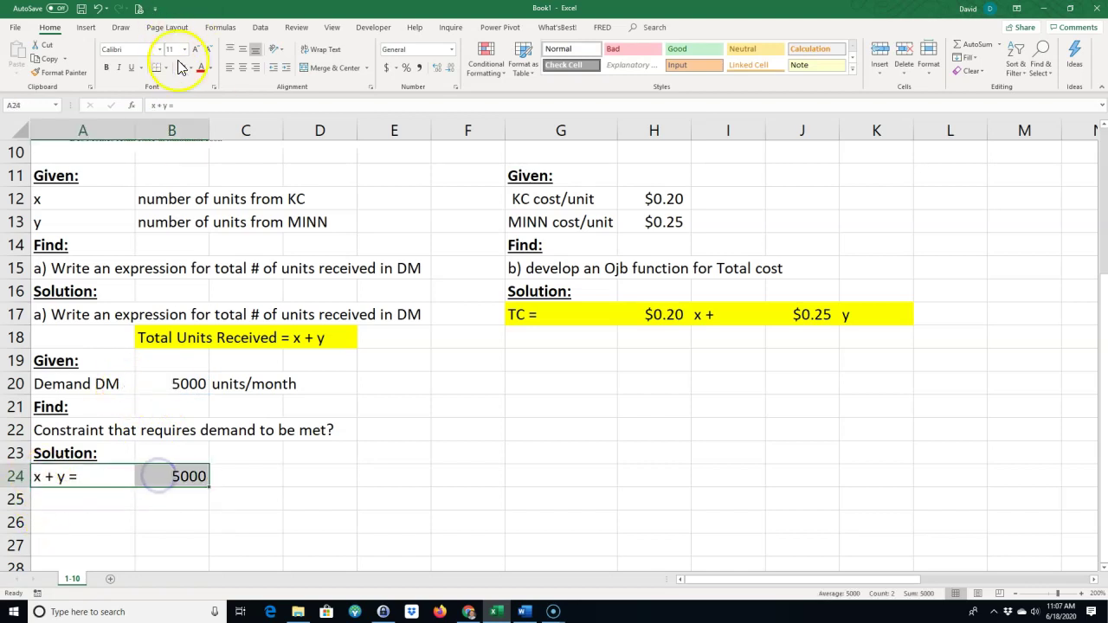
click(182, 67)
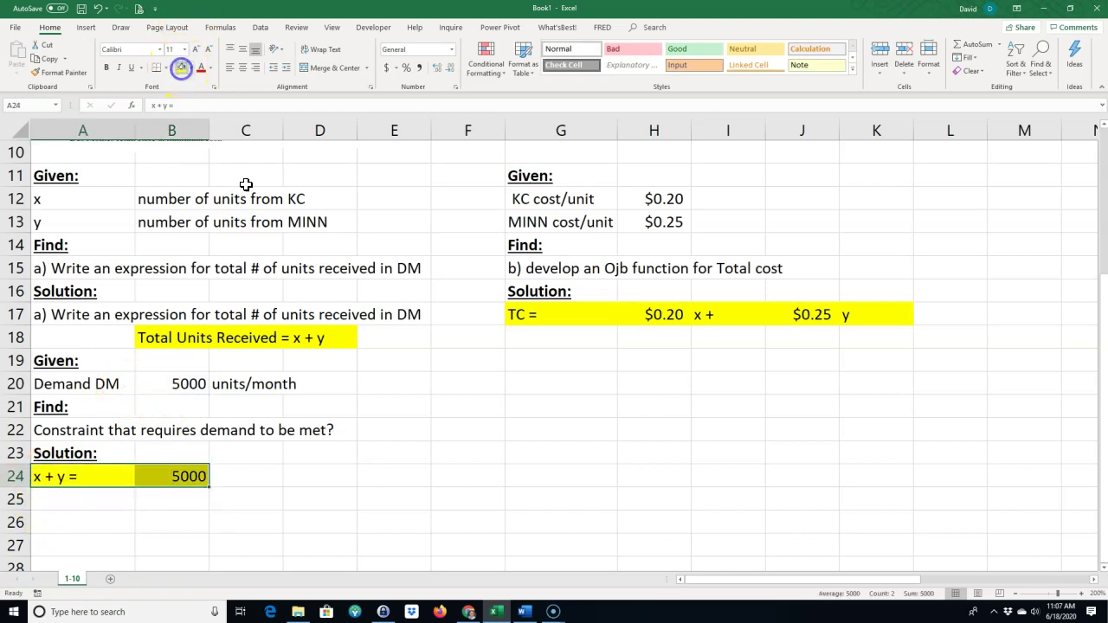
double_click(35, 430)
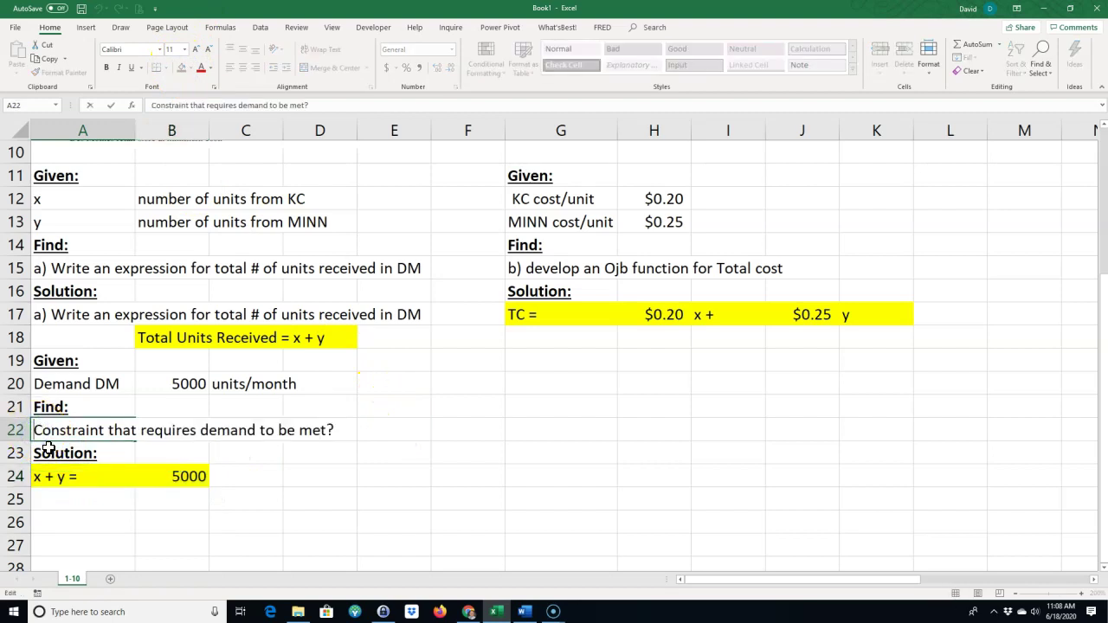
text(c))
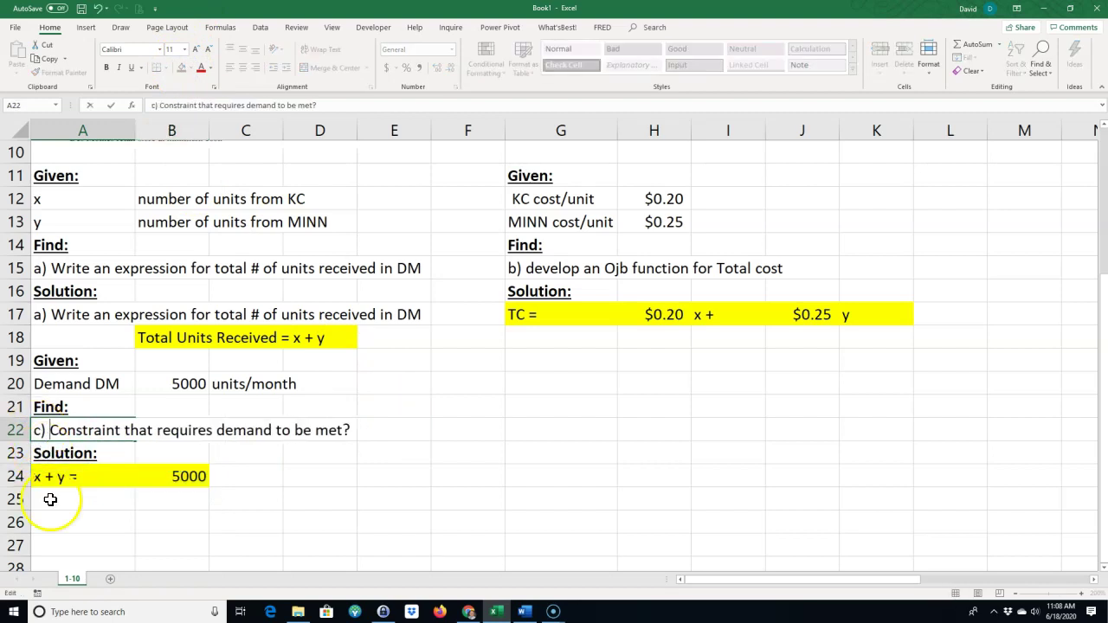
click(144, 525)
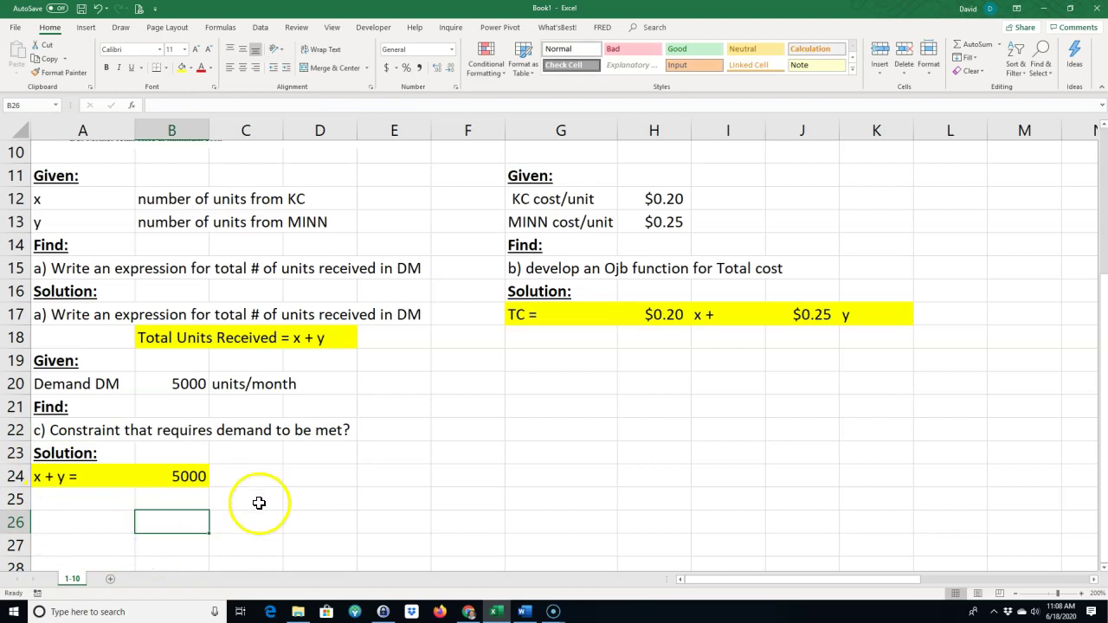
- Type a bold, underlined Given: heading in G19
scroll(276, 515, up, 1)
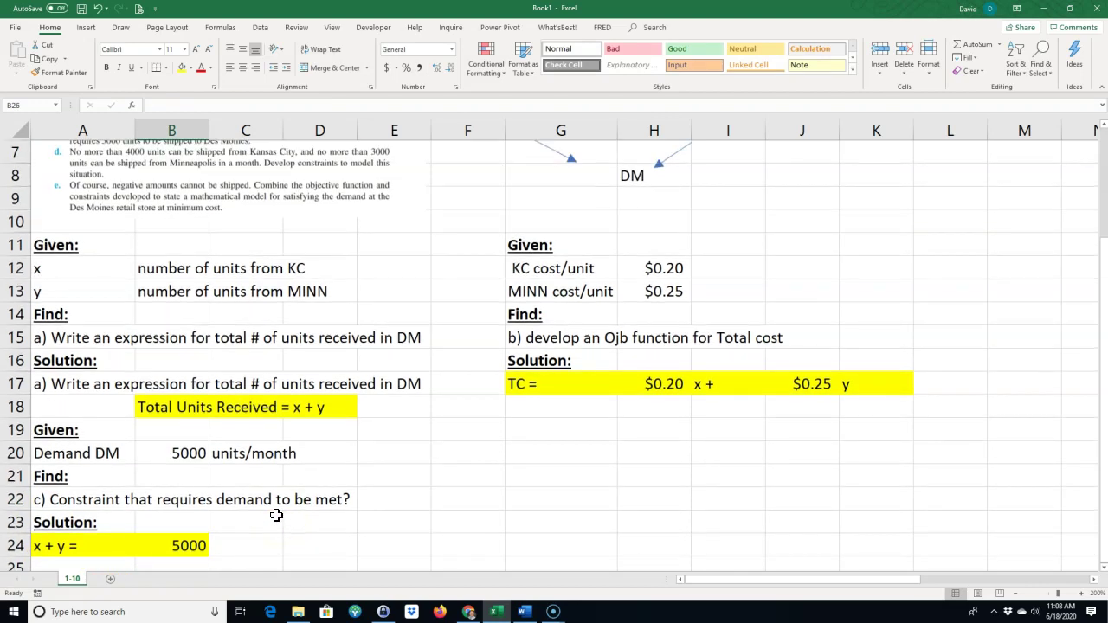
scroll(276, 515, up, 1)
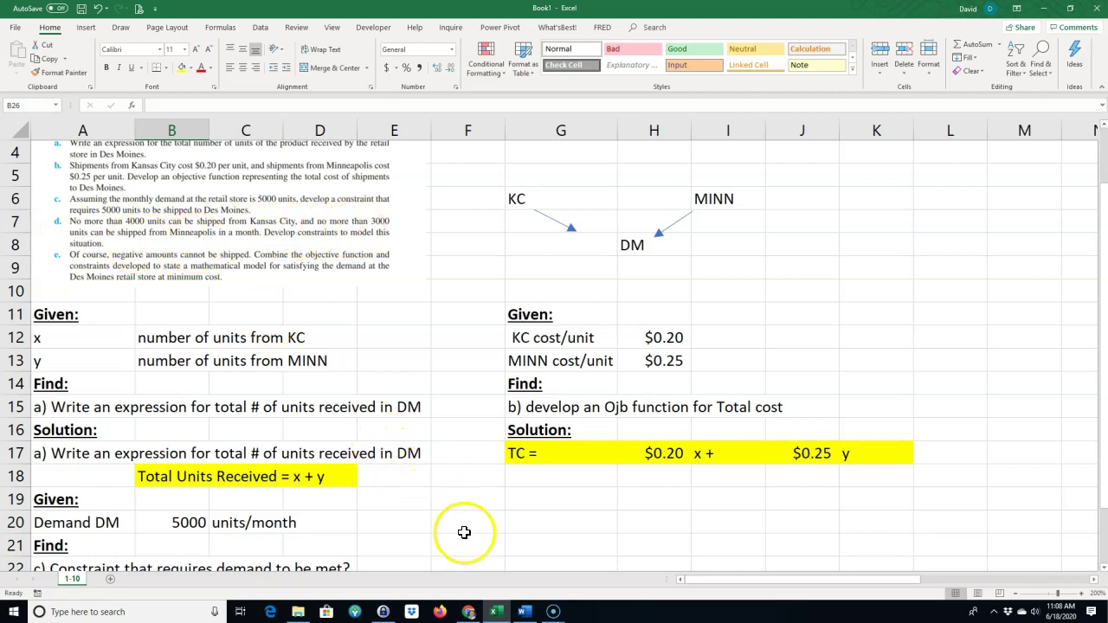
scroll(485, 510, down, 1)
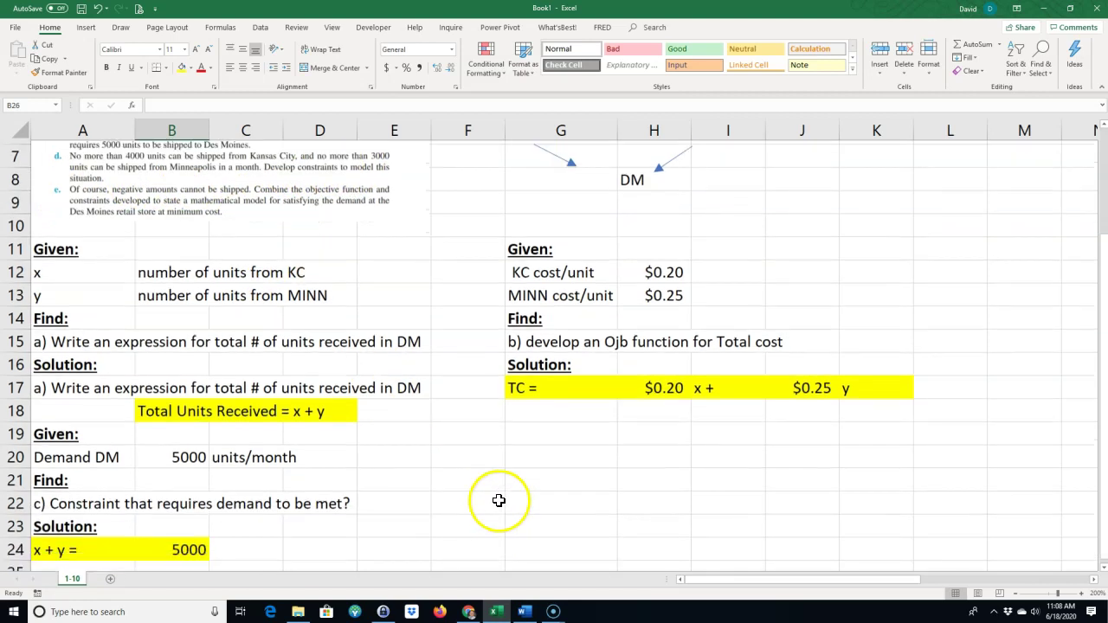
click(530, 430)
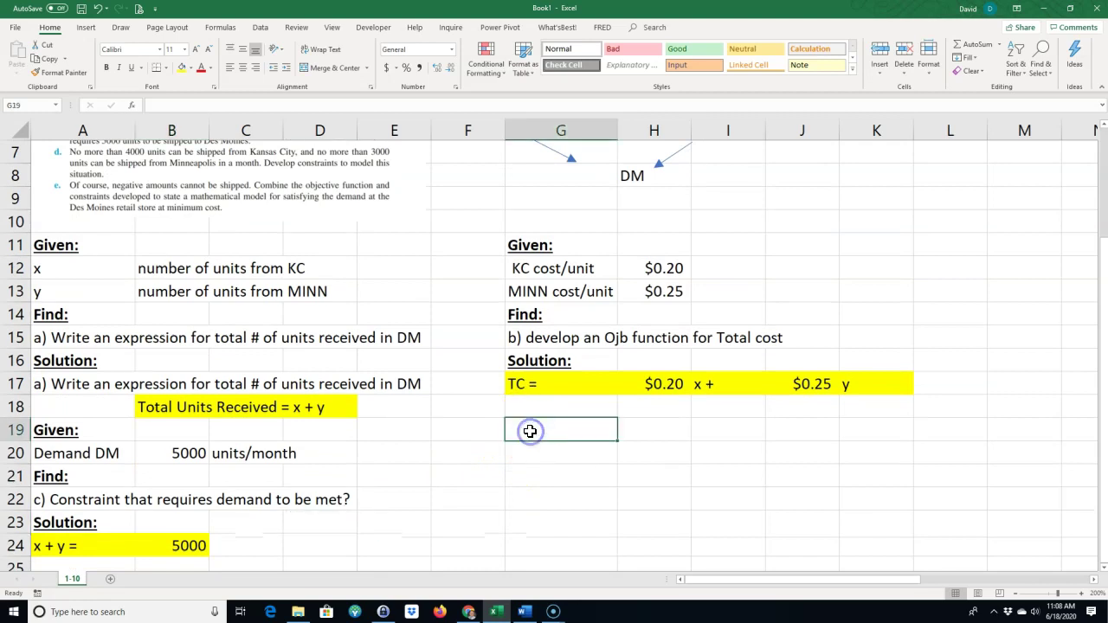
text(Giv)
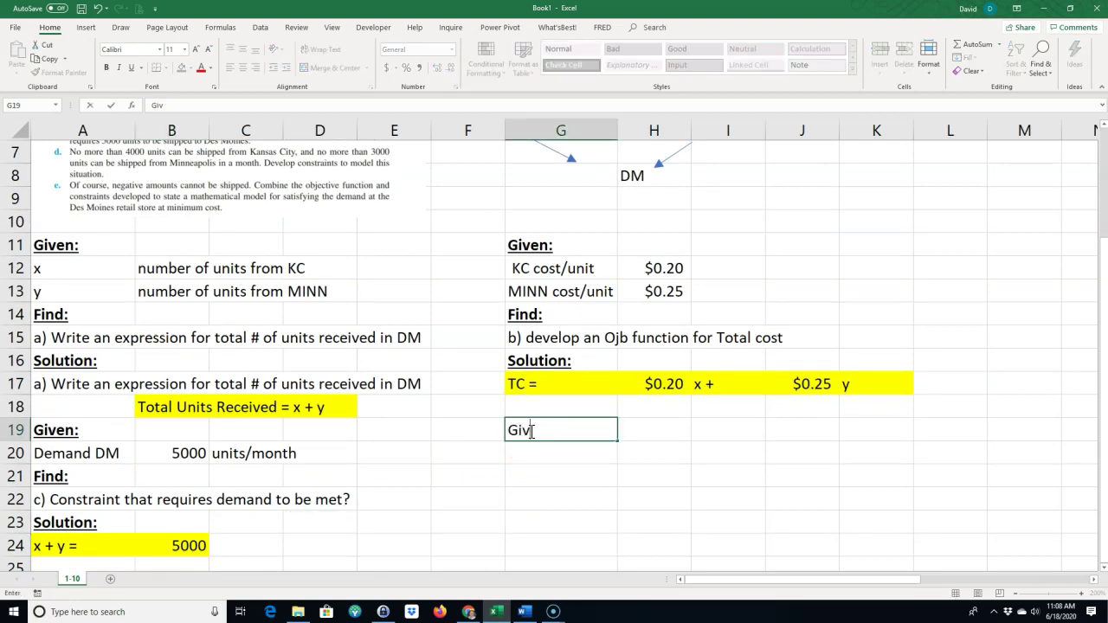
text(en:)
key(Return)
click(517, 431)
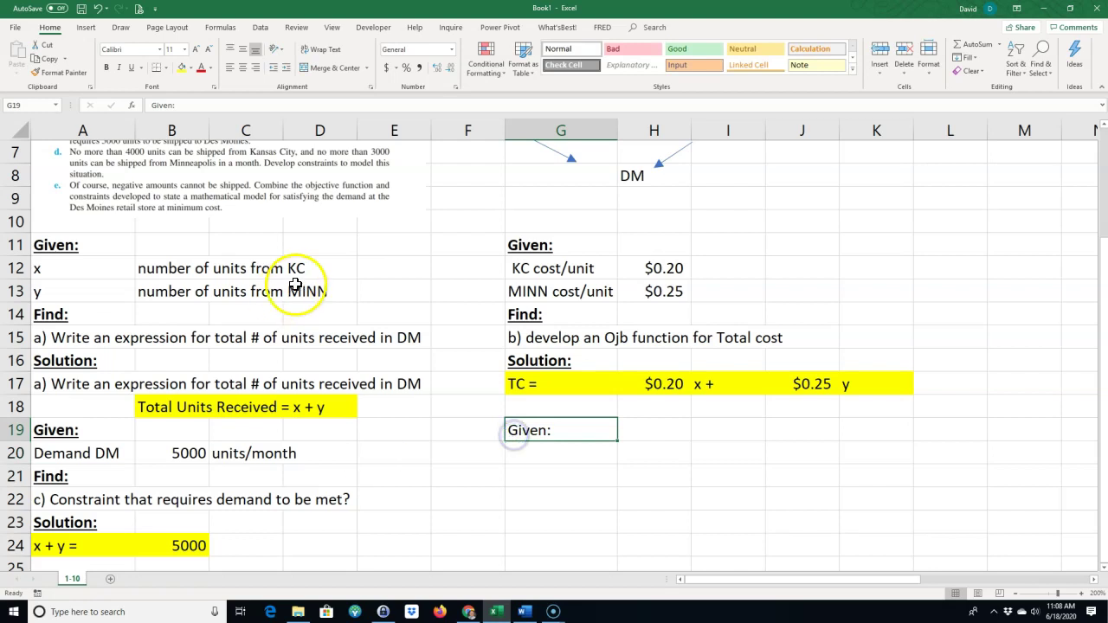
click(106, 68)
click(130, 67)
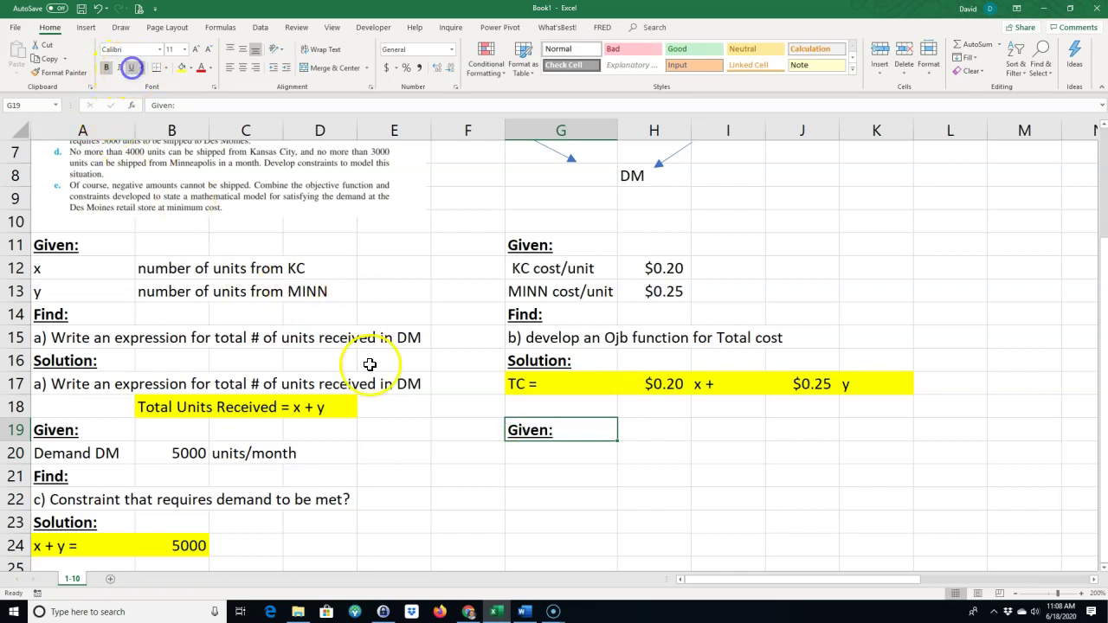
- Move below the new heading and mark the x and y definitions for reference
click(438, 434)
click(528, 458)
scroll(537, 459, up, 2)
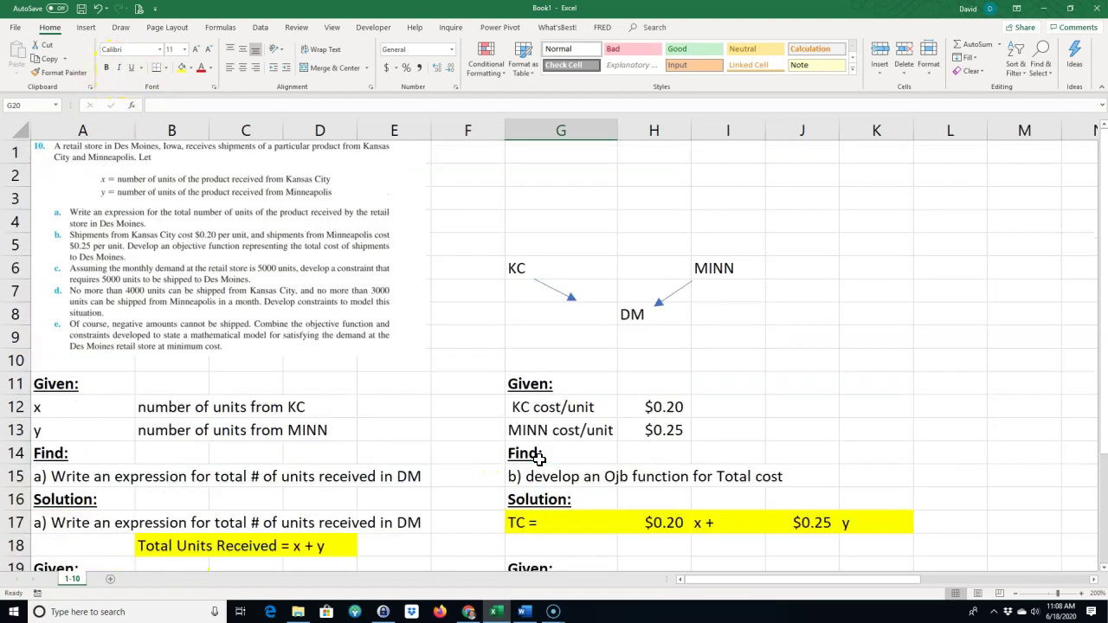
scroll(539, 457, down, 1)
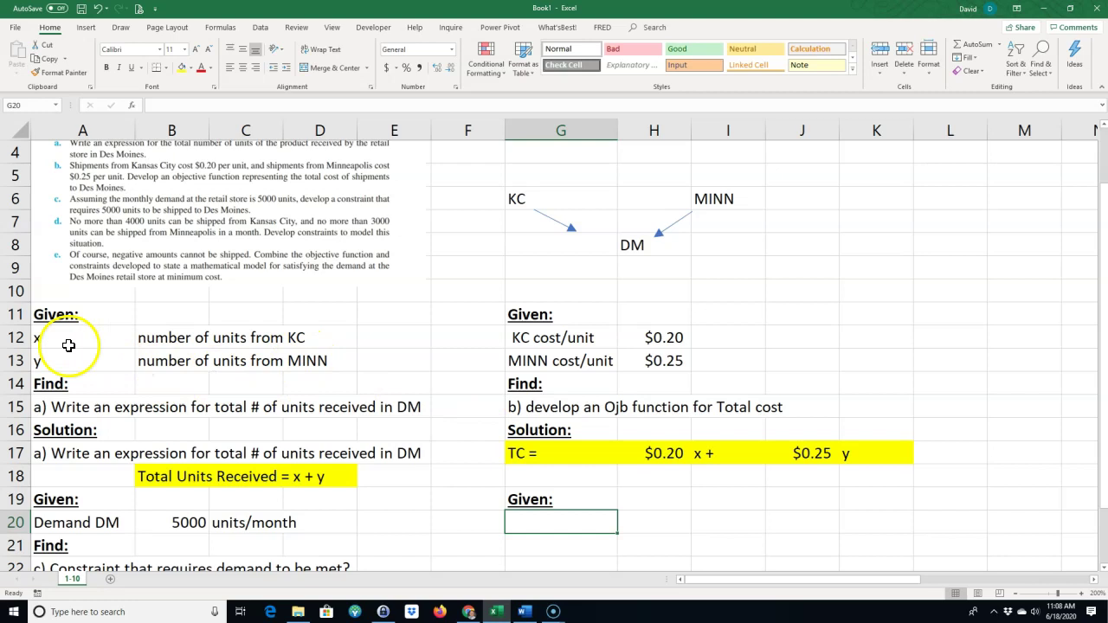
drag(42, 338, 297, 338)
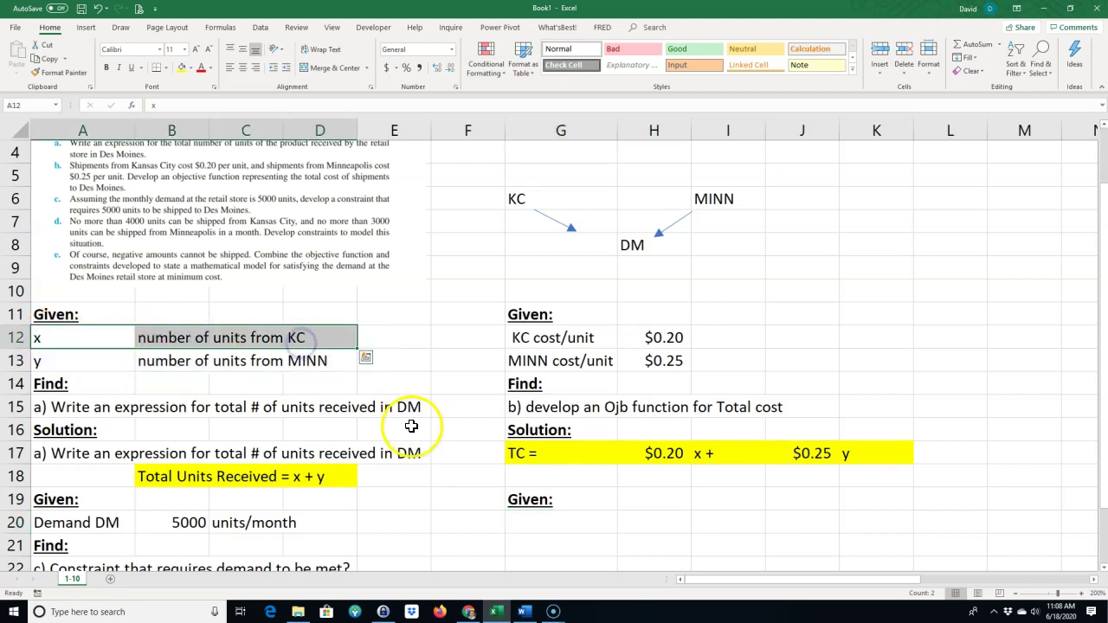
scroll(488, 462, down, 1)
- Enter 'no more than 4000 units from KC' across G20:I20
click(534, 458)
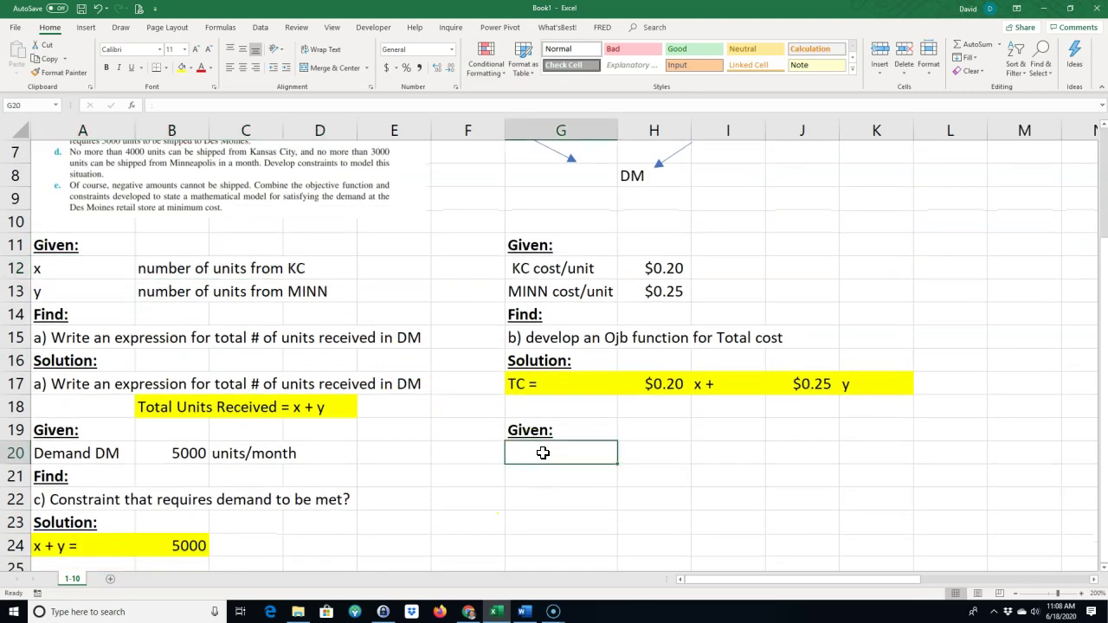
text(no more than)
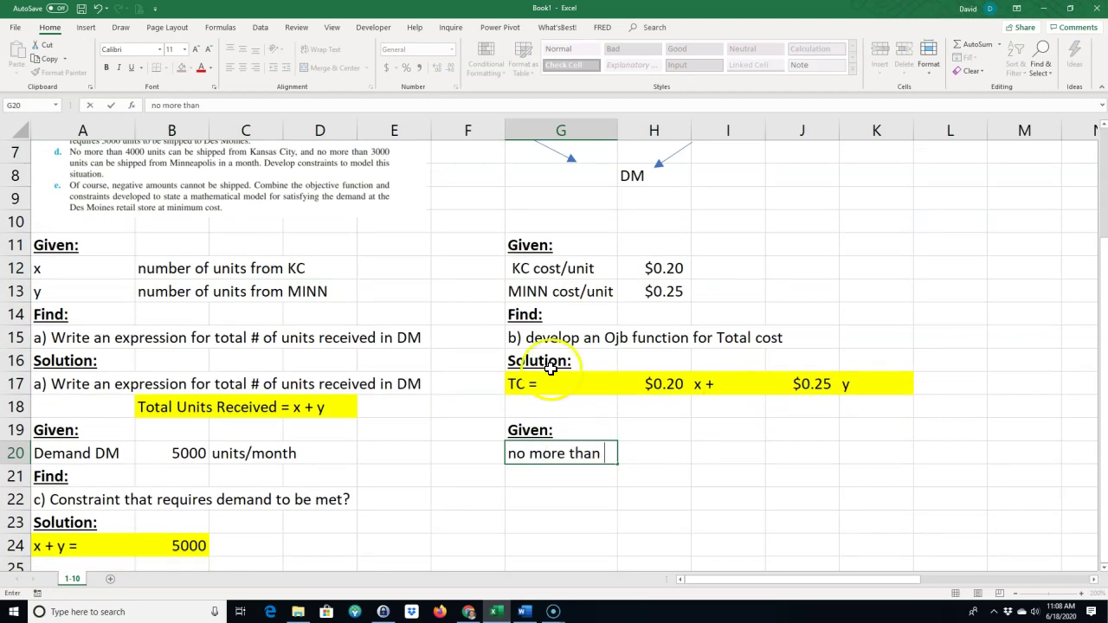
scroll(485, 386, up, 2)
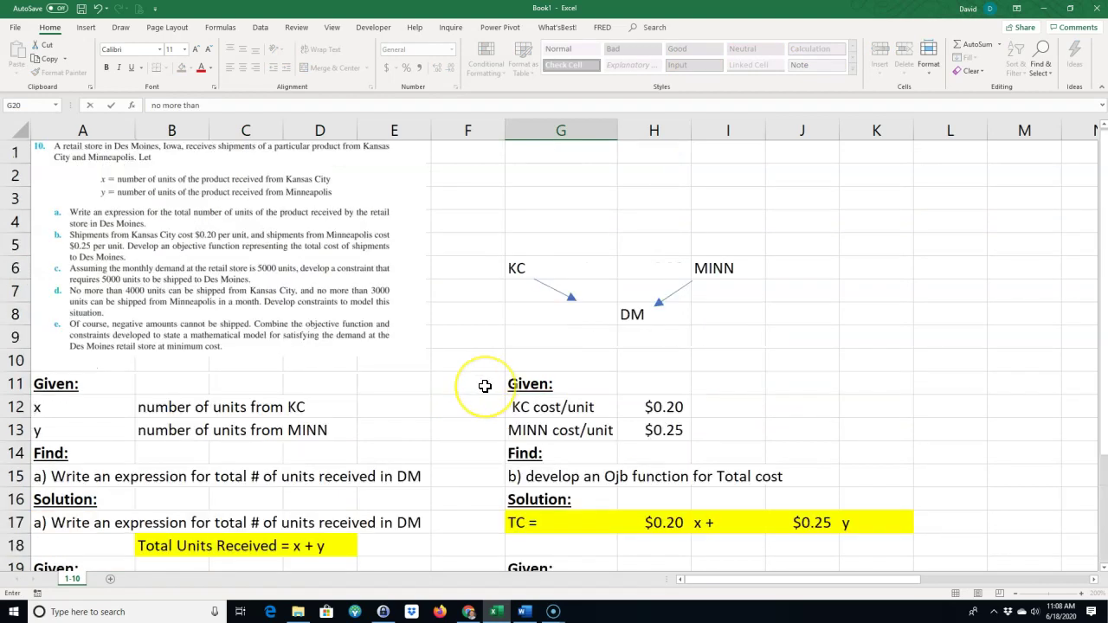
scroll(485, 386, down, 1)
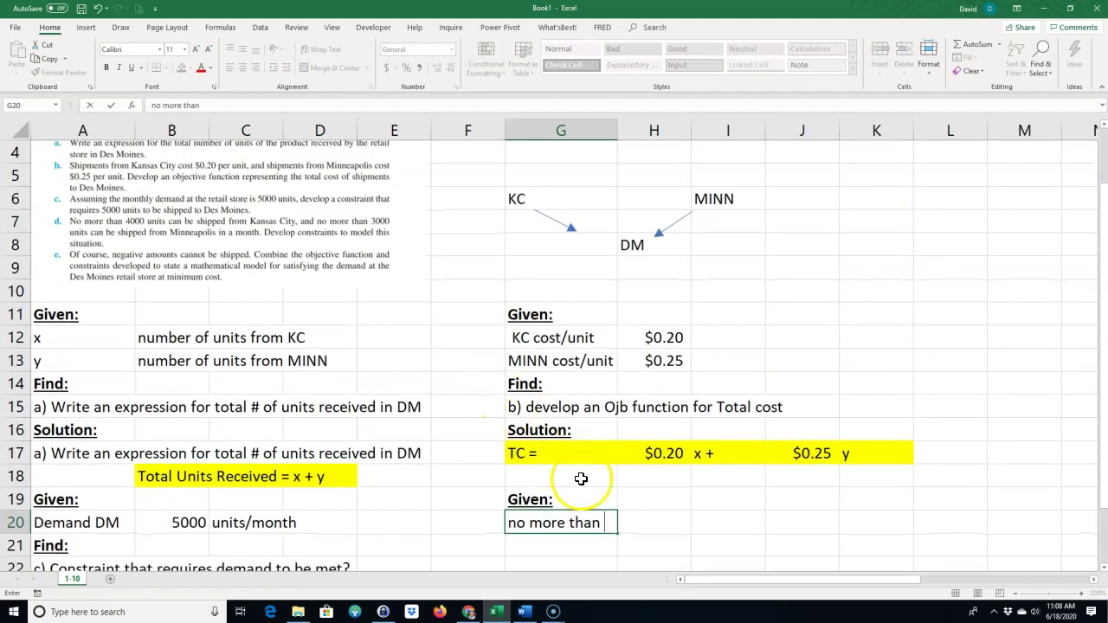
click(663, 523)
text(4000)
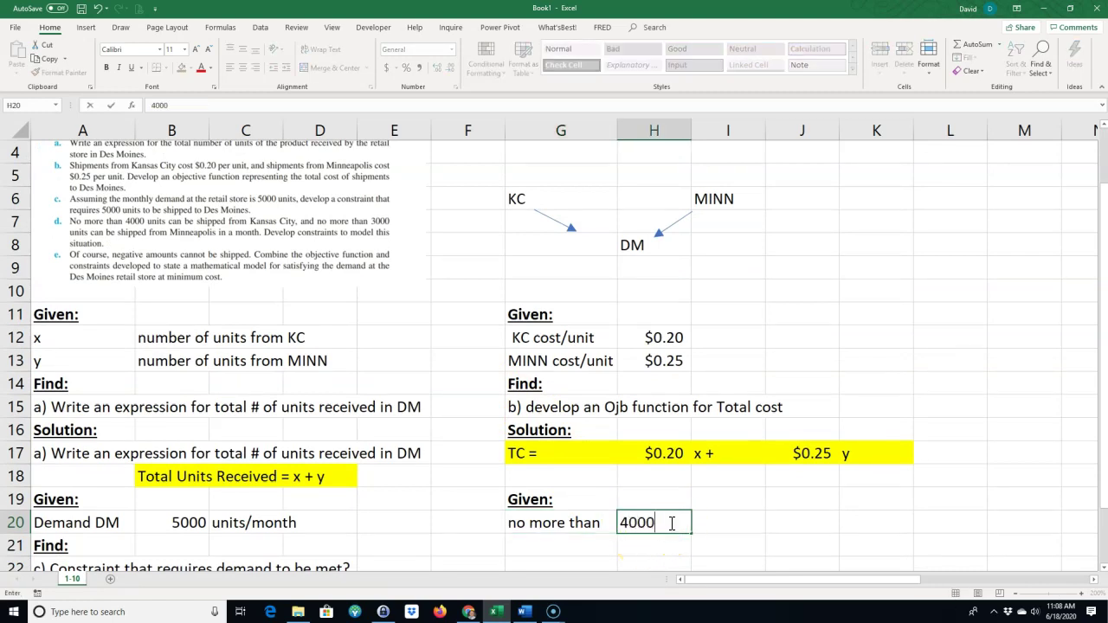
click(708, 523)
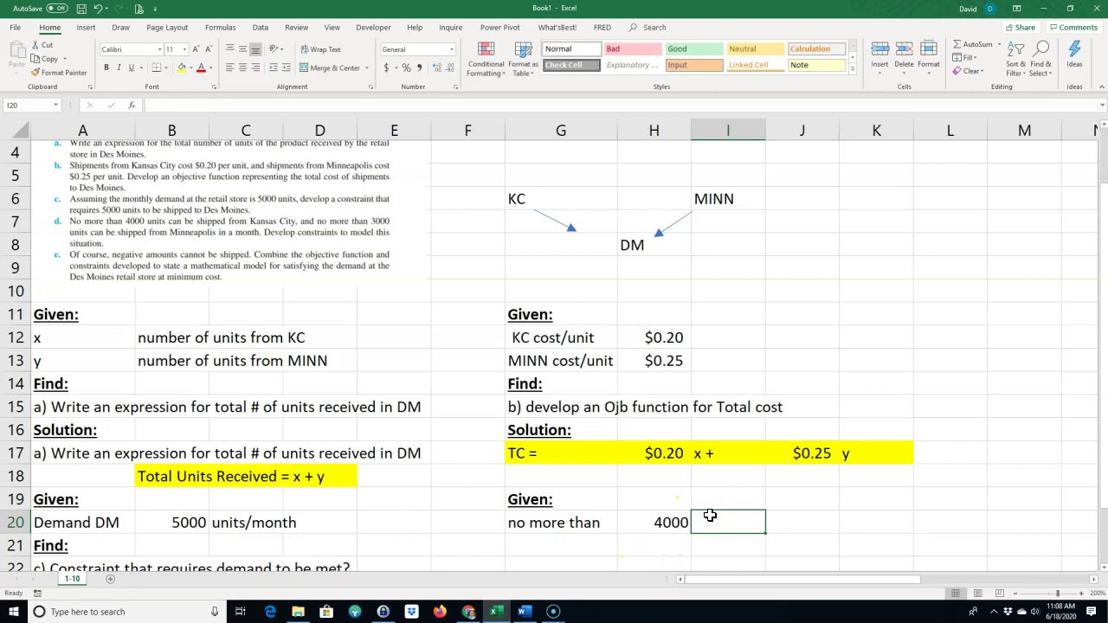
text(un)
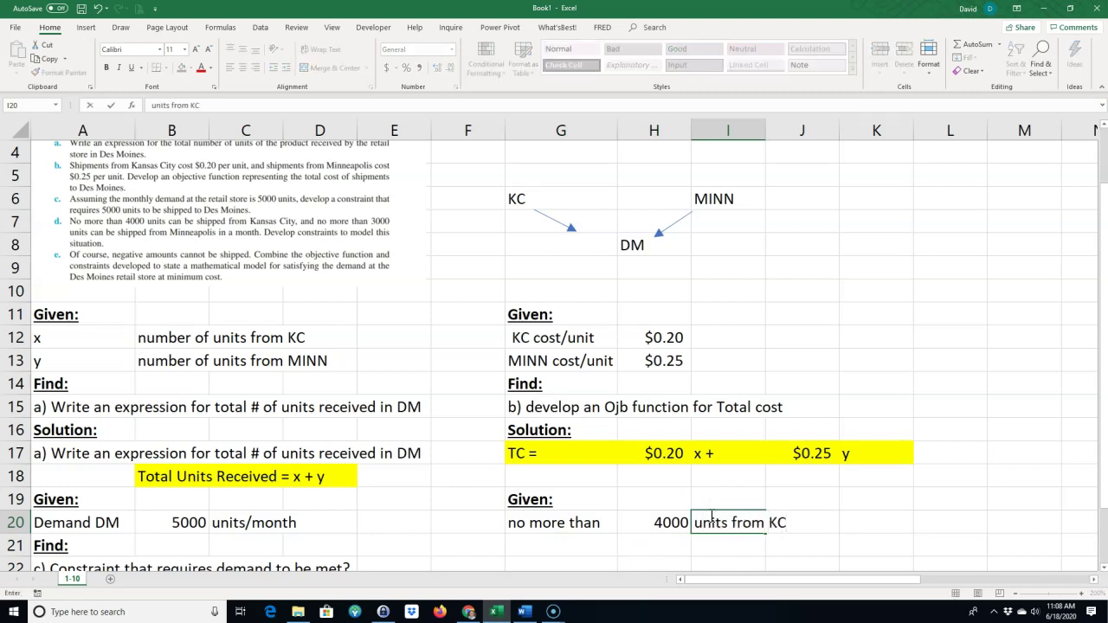
text(its from KC)
click(581, 549)
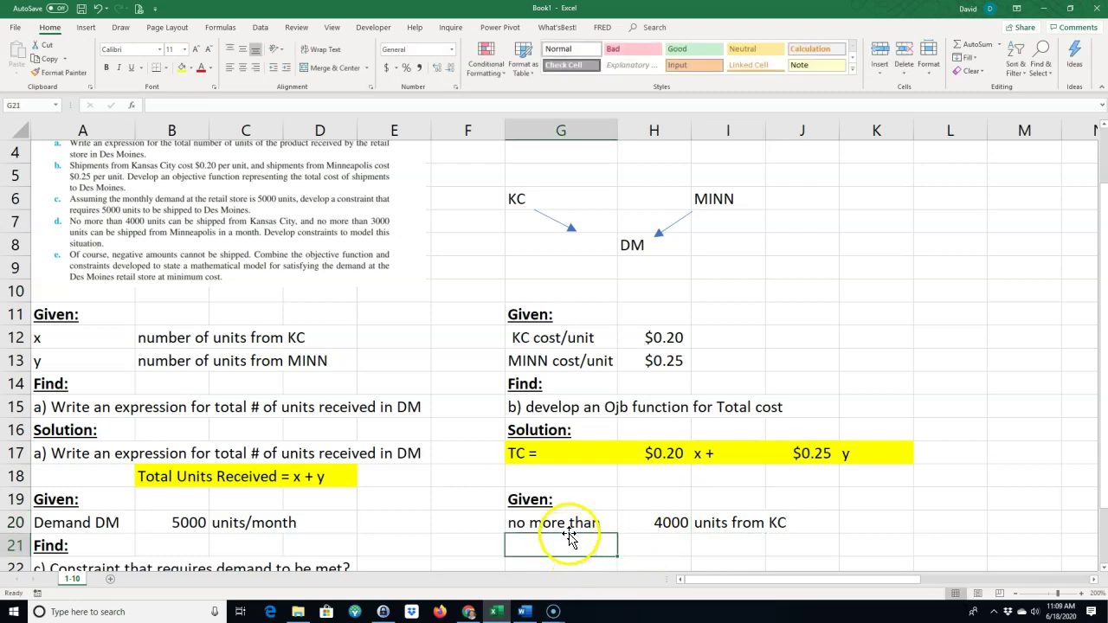
- Copy that row into row 21, change KC to MINN and set the limit to 3000
click(567, 523)
drag(618, 534, 620, 549)
click(717, 529)
drag(768, 541, 766, 547)
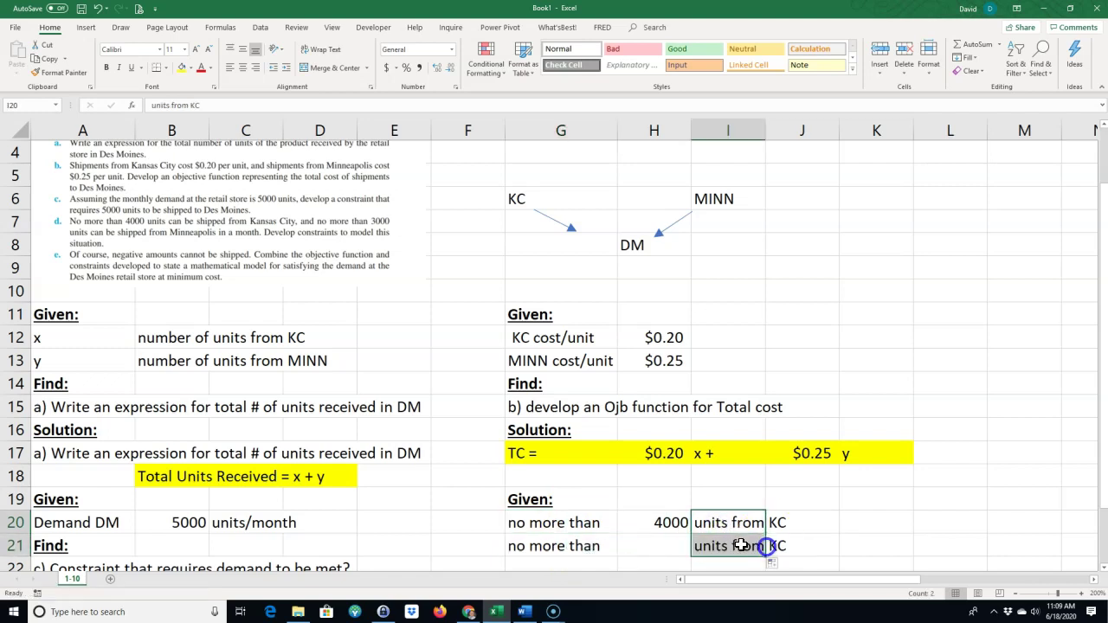
click(774, 546)
double_click(697, 546)
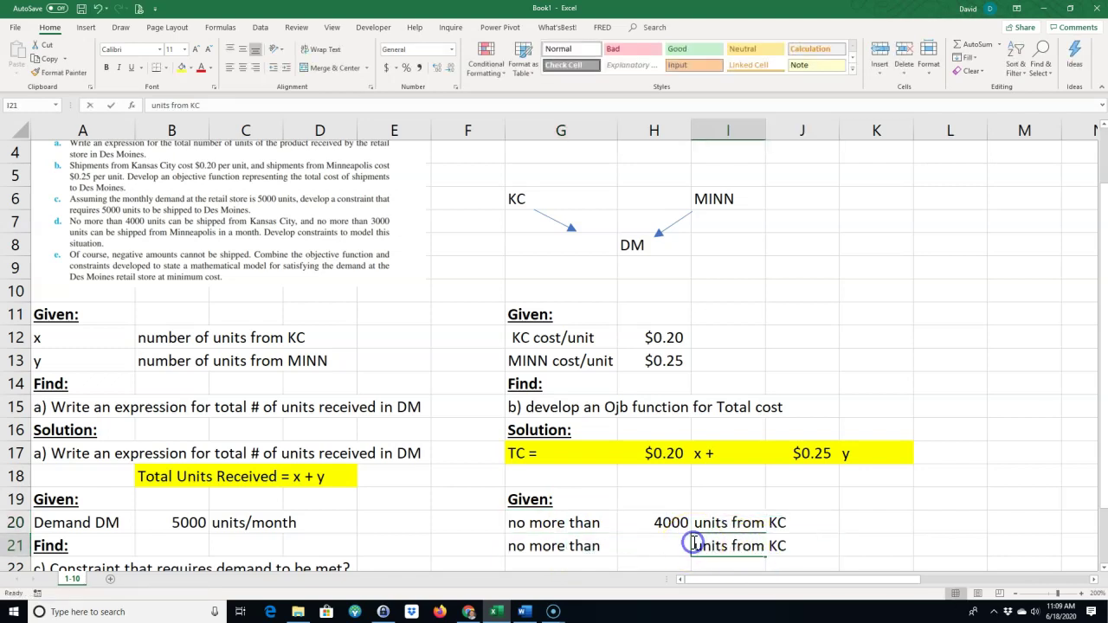
drag(784, 545, 784, 546)
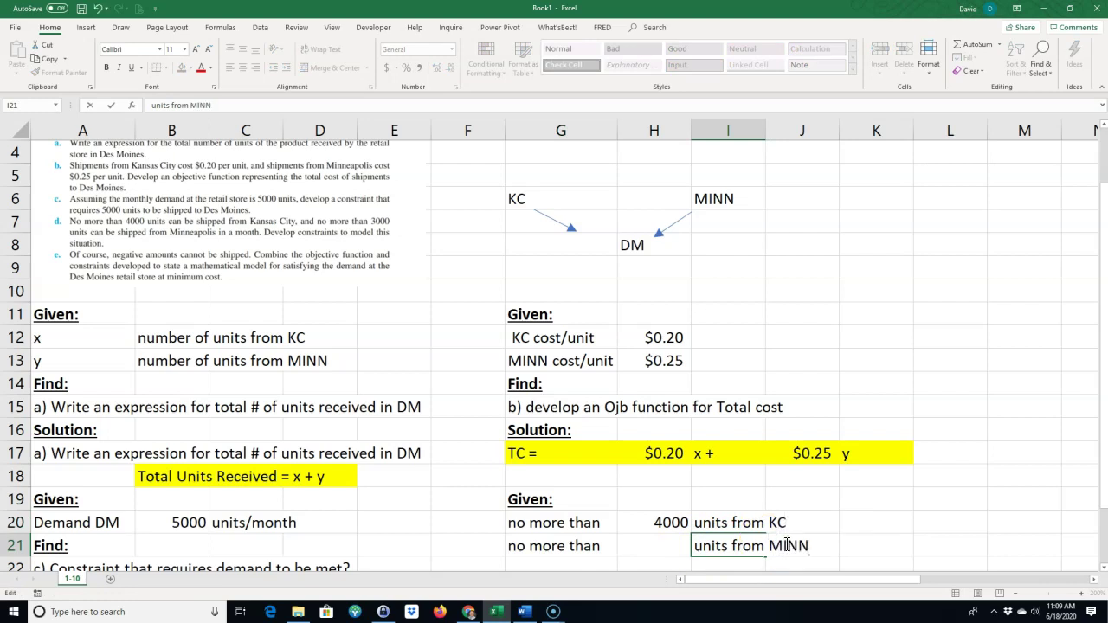
click(665, 550)
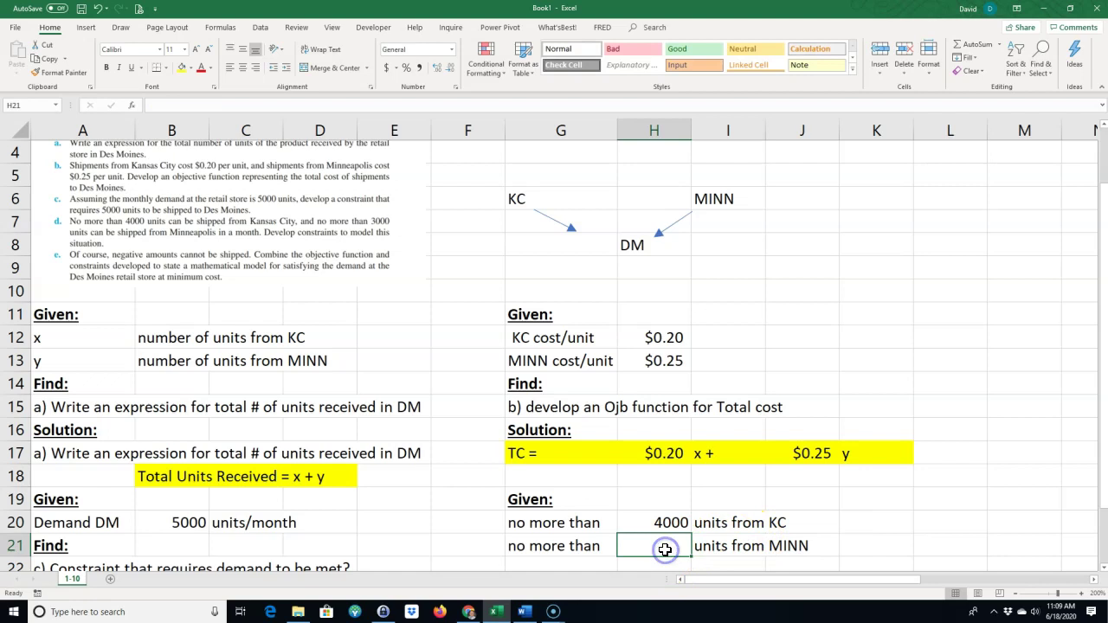
text(300)
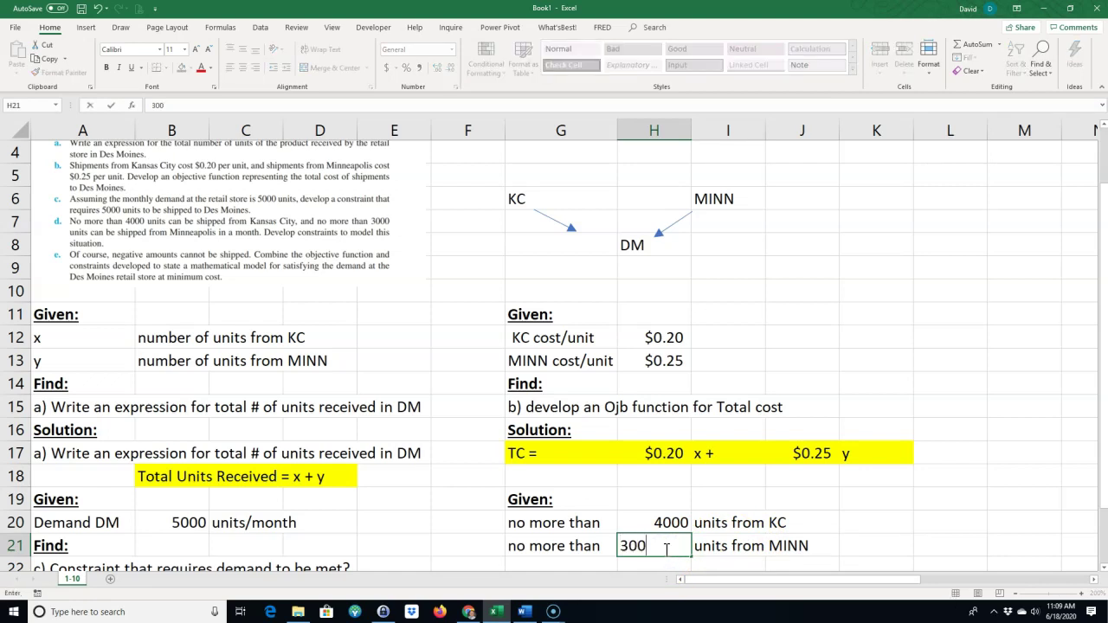
text(0)
key(Return)
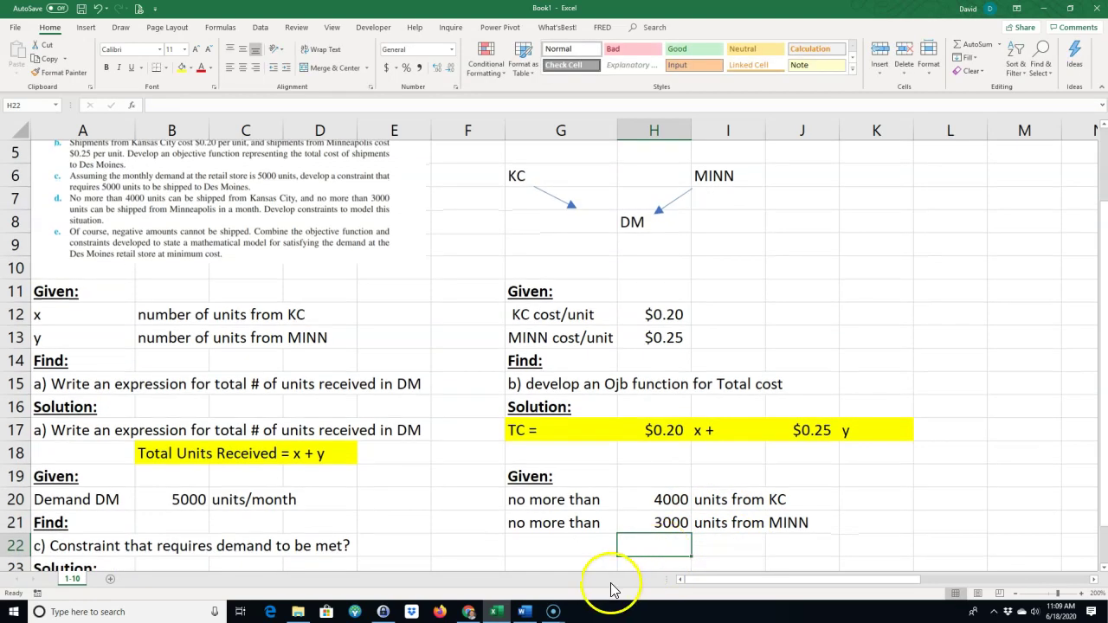
- Add a bold 'Find:' heading in the cell below the shipping limits
click(552, 553)
text(Fin)
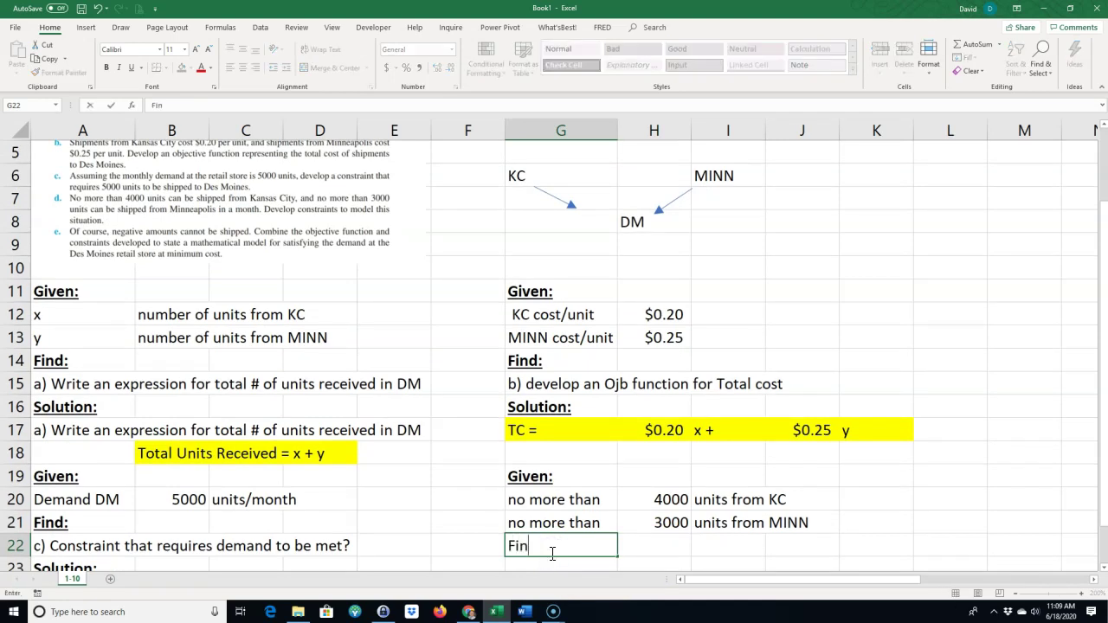
text(d:)
key(Return)
click(525, 524)
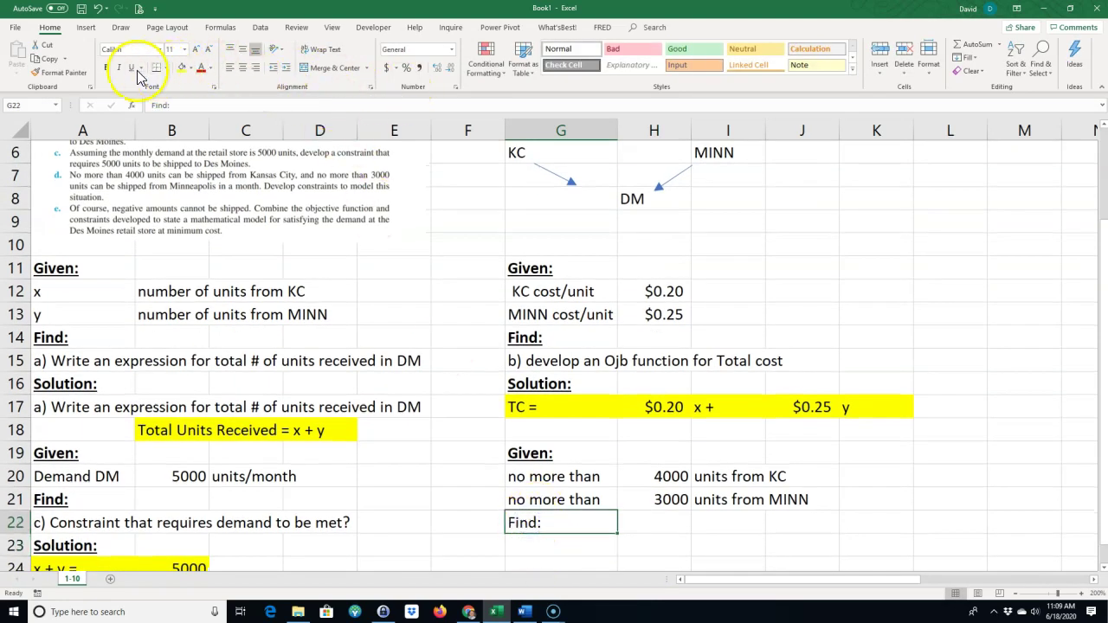
click(104, 69)
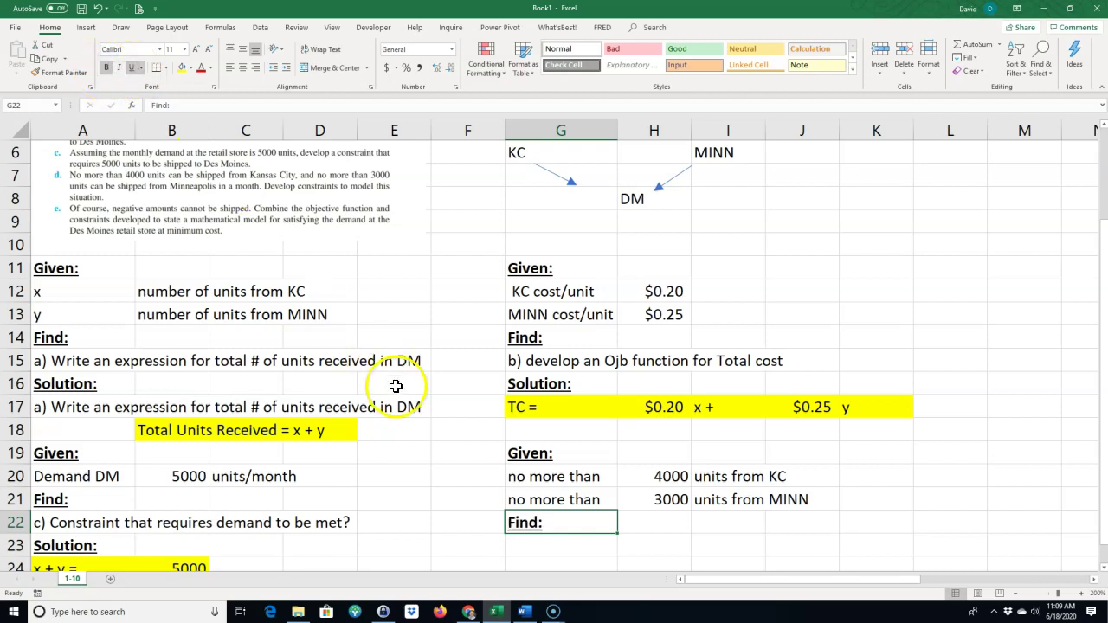
- Enter the task 'Develop constraints to model this situation' beneath the Find: heading
scroll(468, 441, down, 1)
click(533, 477)
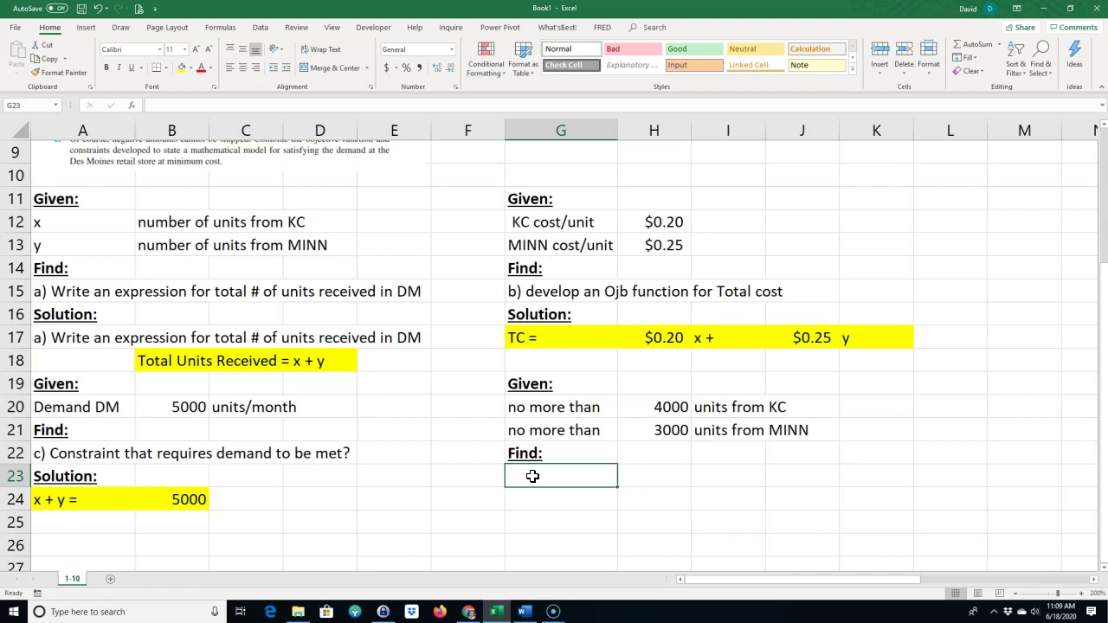
scroll(484, 433, up, 2)
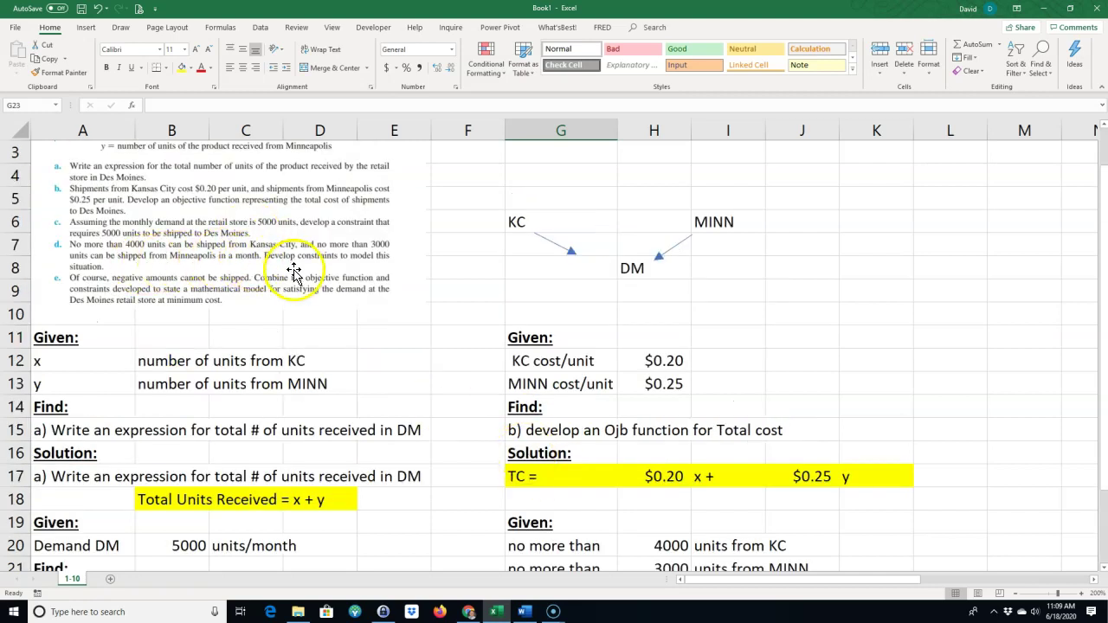
scroll(338, 346, down, 1)
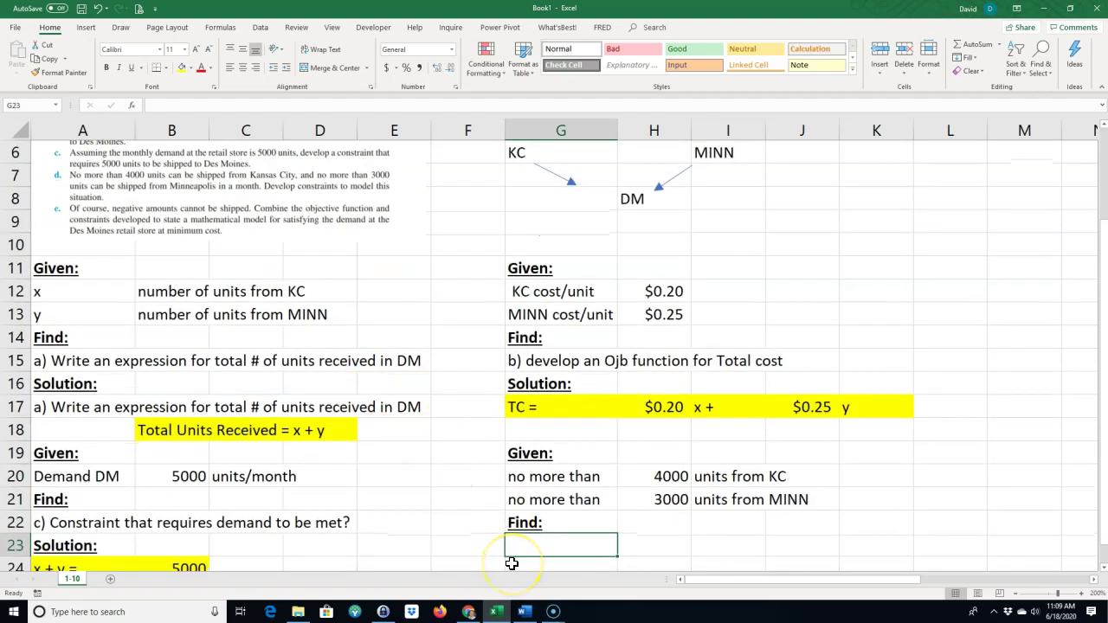
text(Develop)
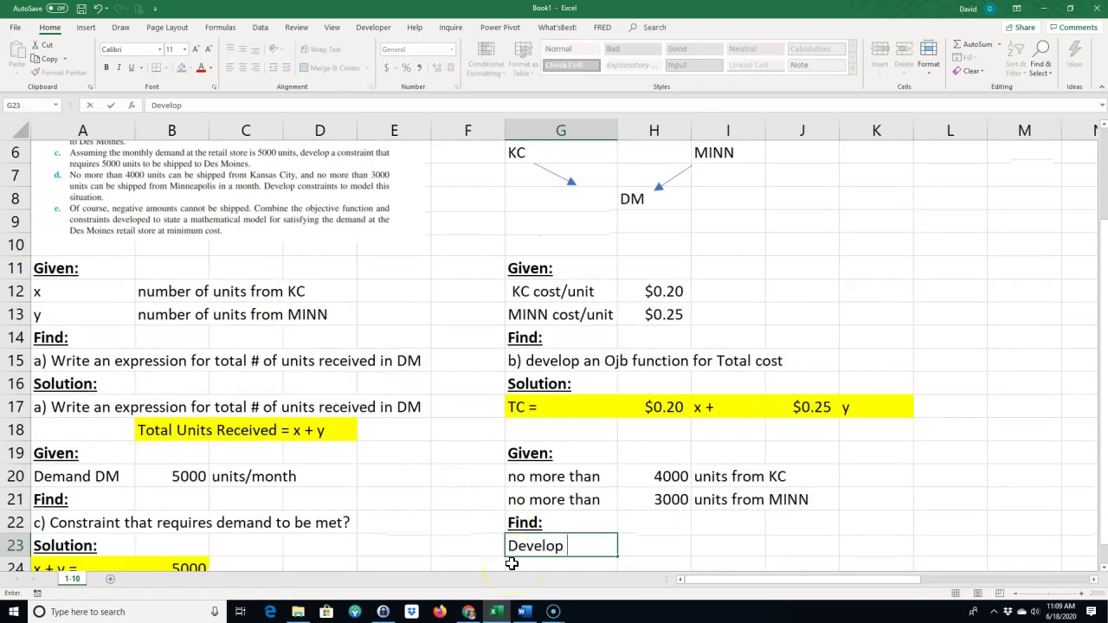
text( constraints to model this situation)
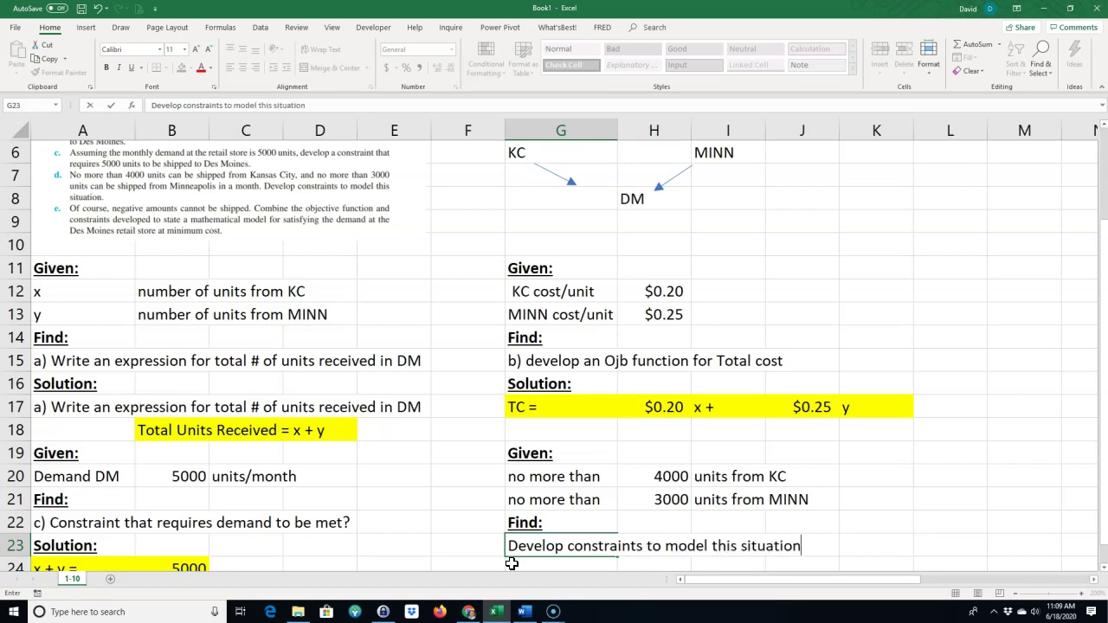
key(Return)
- Add a bold 'Solution:' heading under the constraints task
text(So)
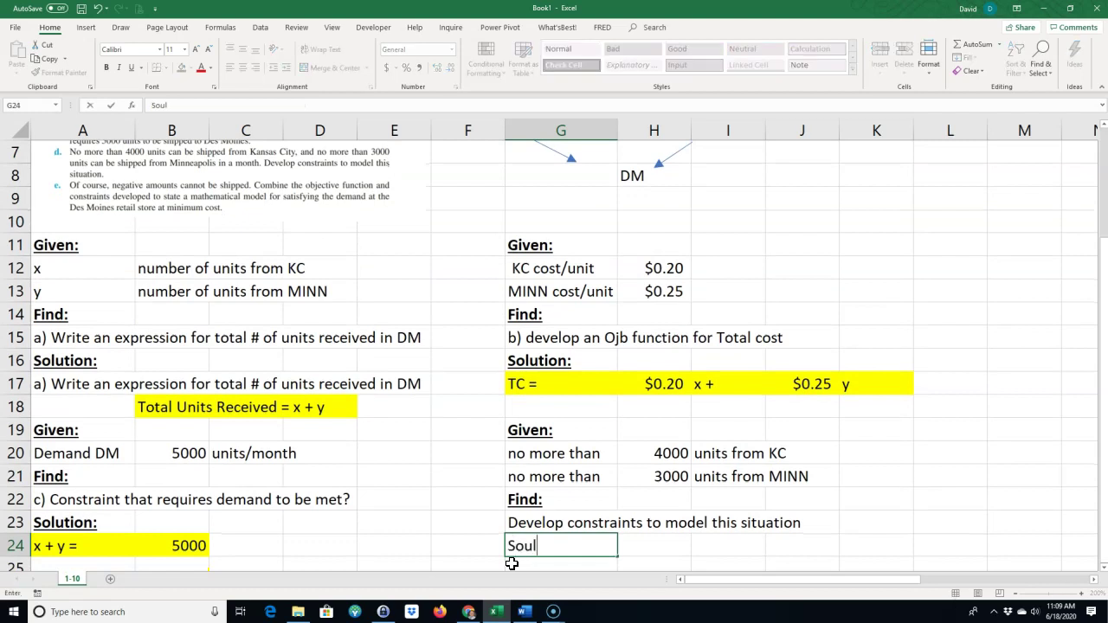
text(lution:)
key(Return)
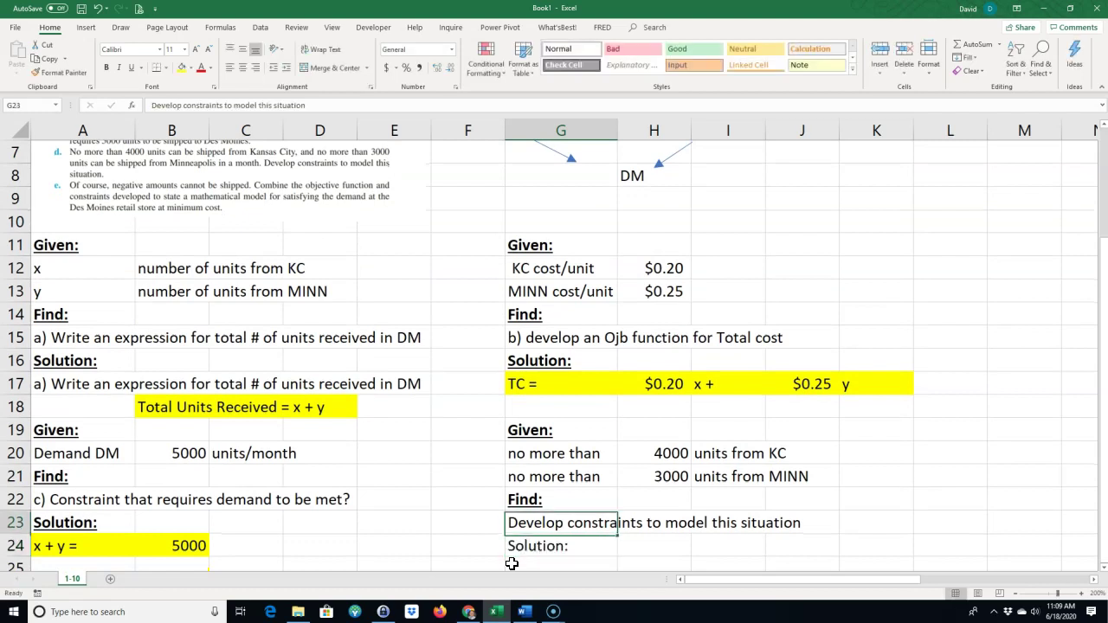
click(536, 547)
click(107, 67)
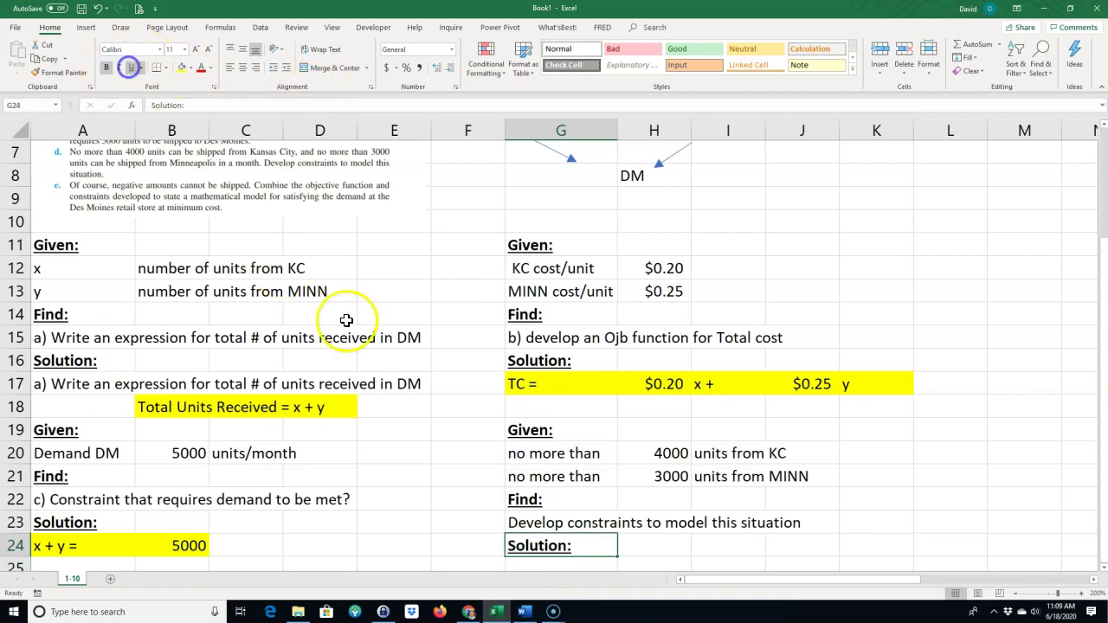
click(527, 451)
scroll(459, 477, down, 1)
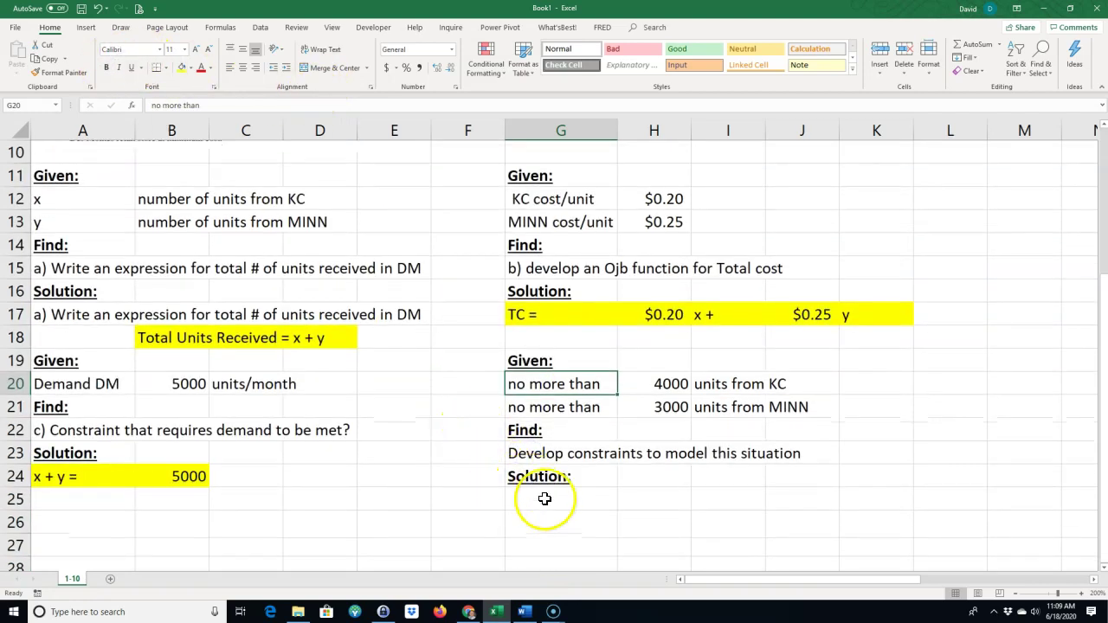
- Build the first constraint: x in G25, <= in H25, I25 linked to the 4000 KC limit
click(544, 499)
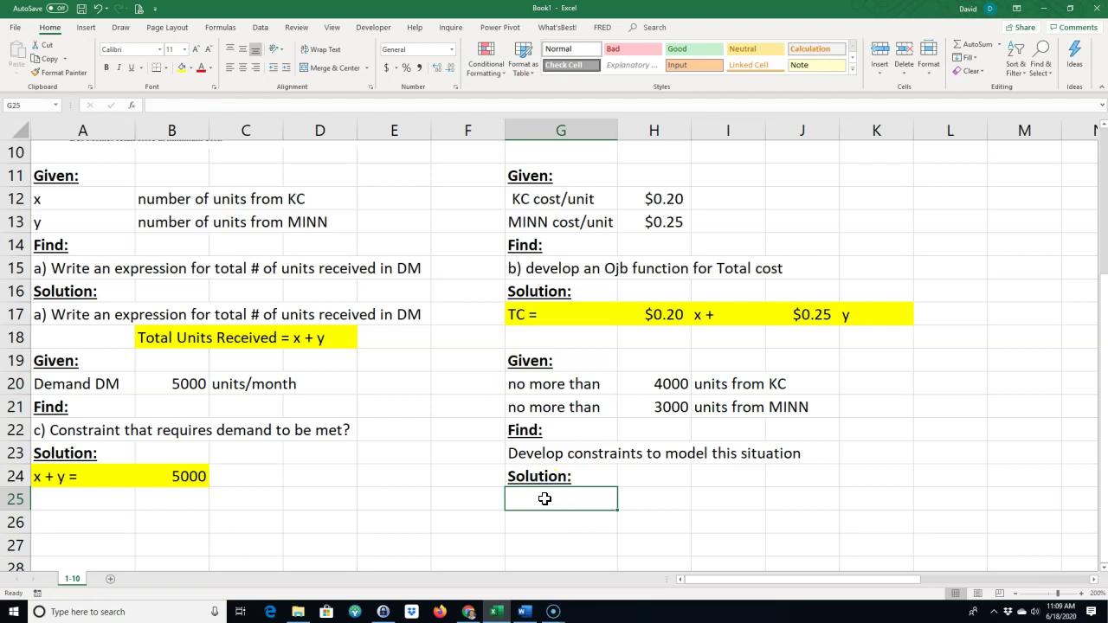
text(x)
click(732, 503)
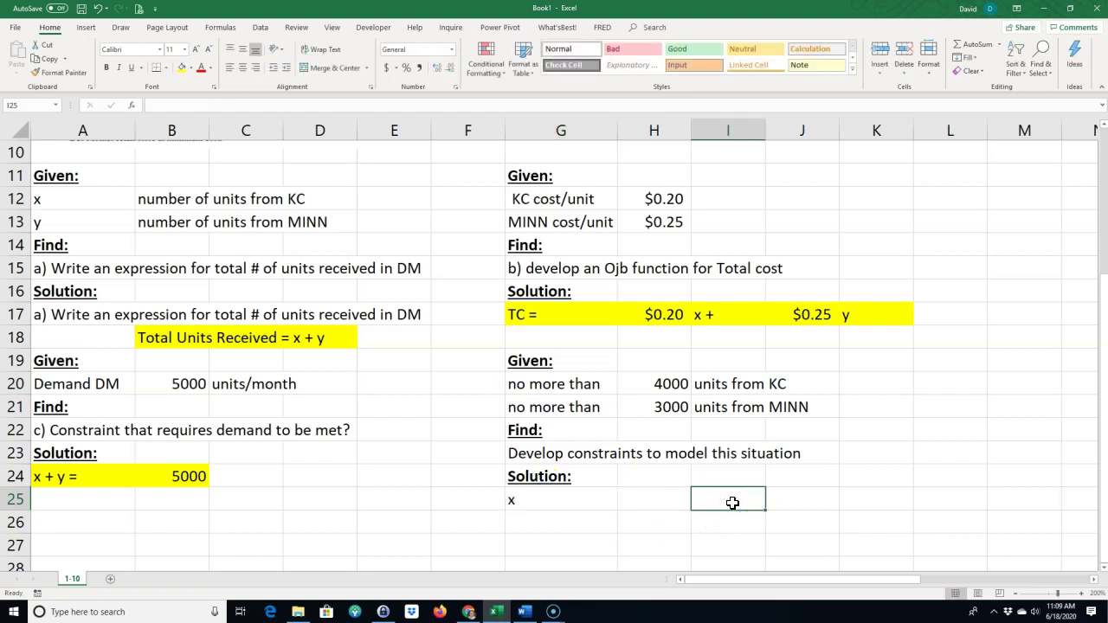
text(=)
click(662, 384)
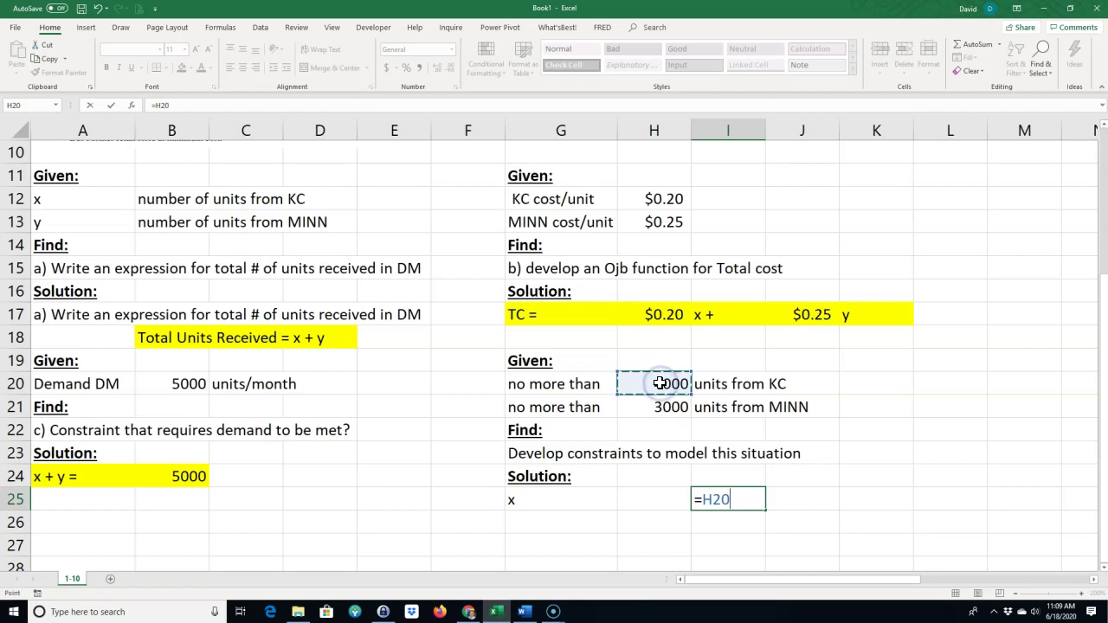
key(Return)
click(534, 499)
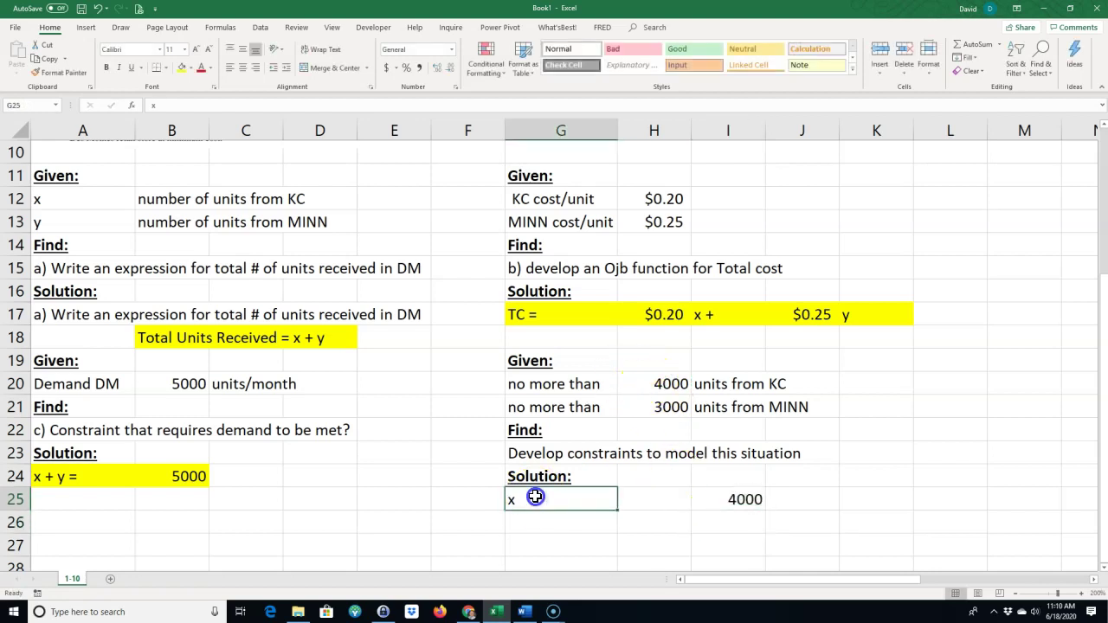
click(644, 498)
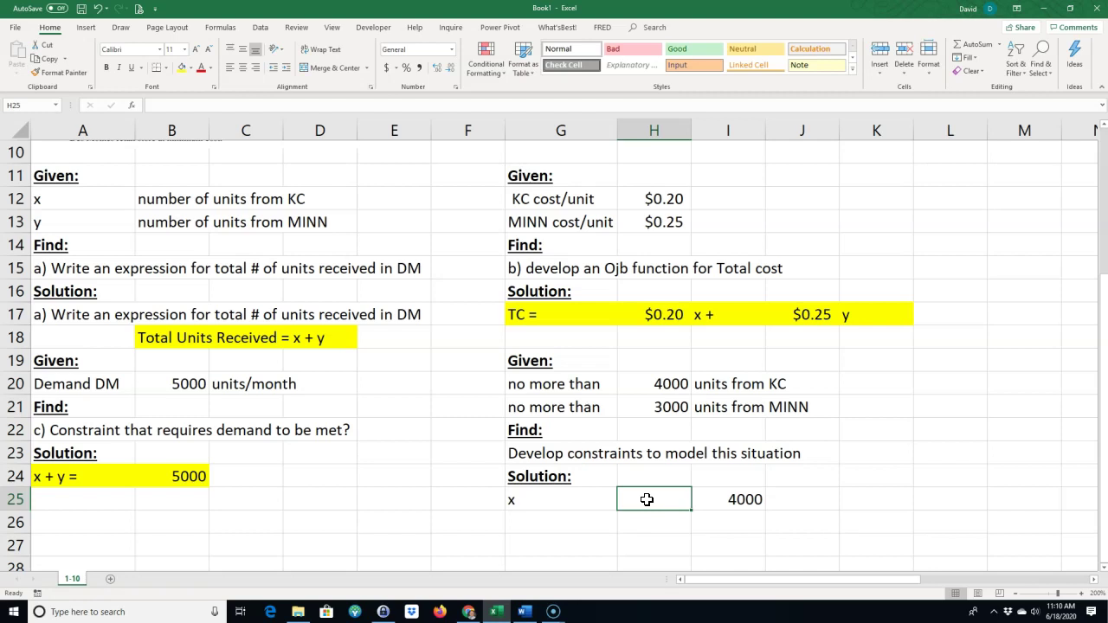
text(=)
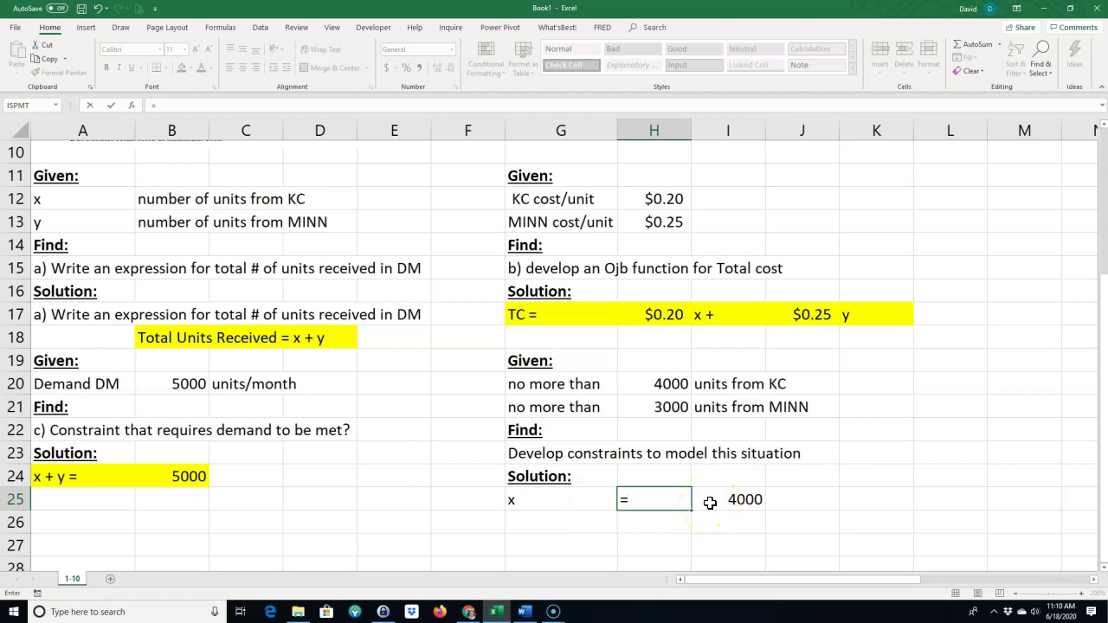
key(BackSpace)
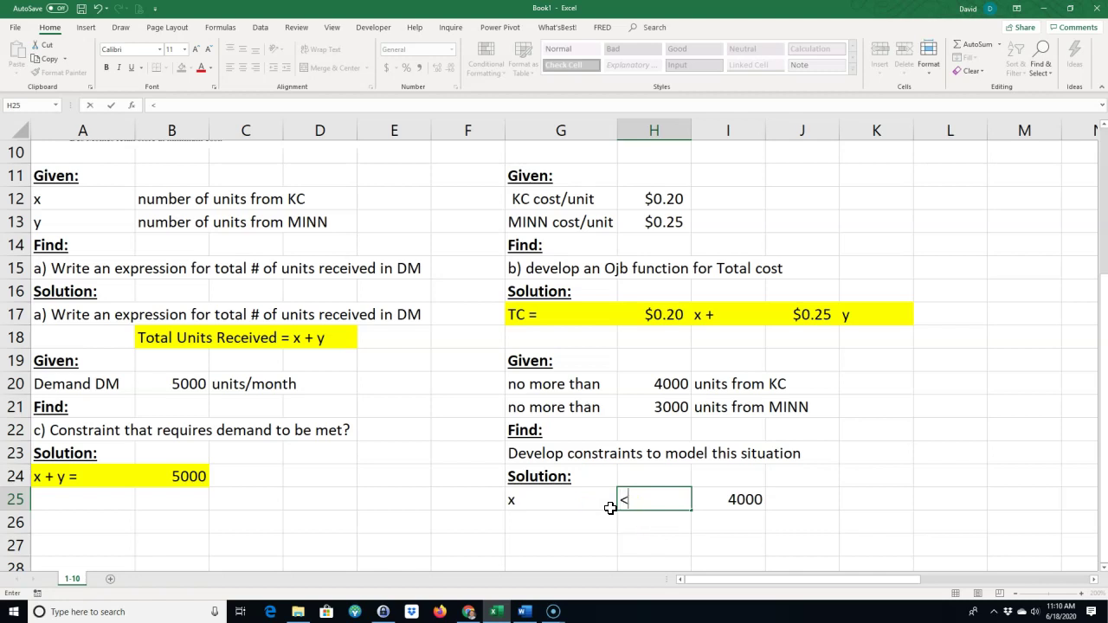
text(<=)
click(580, 542)
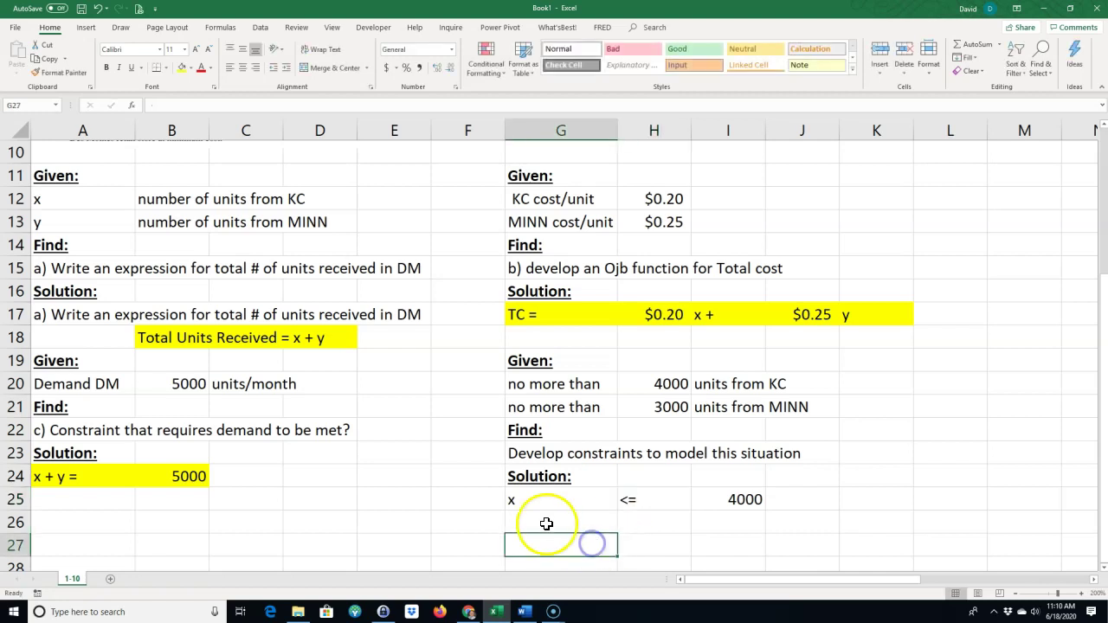
- Add a 'units' label in J25 after the first constraint
click(545, 500)
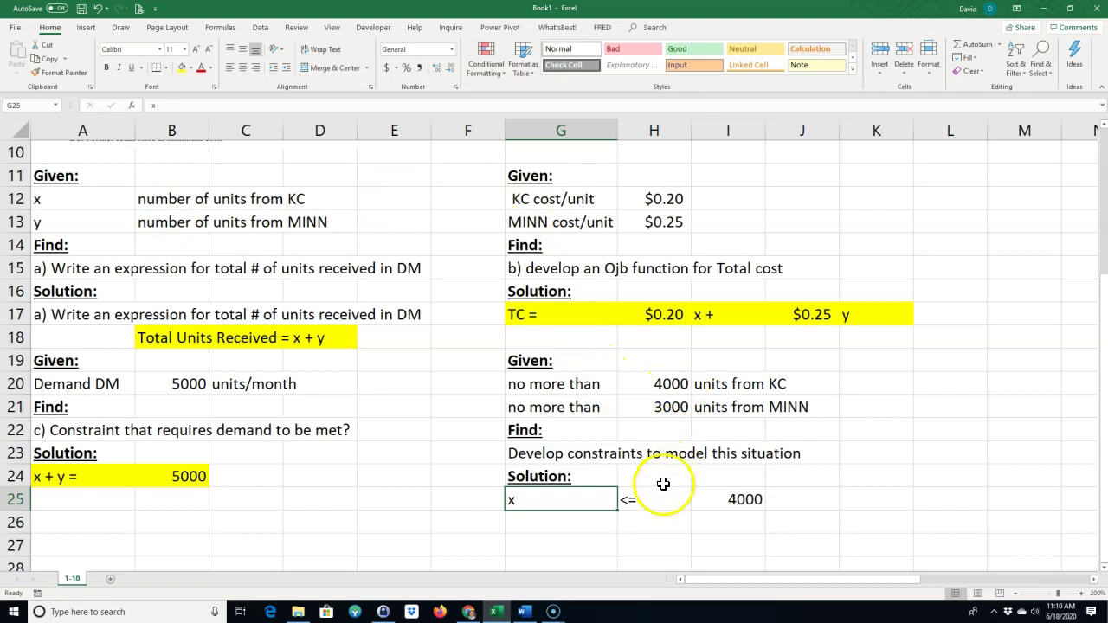
click(630, 506)
click(742, 499)
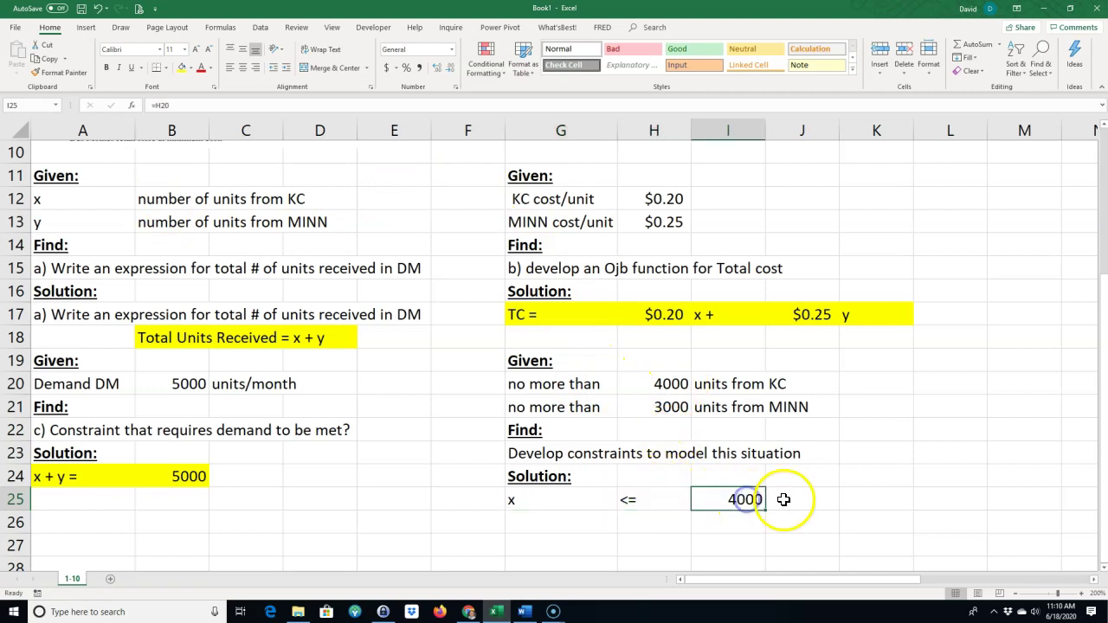
click(785, 499)
text(u)
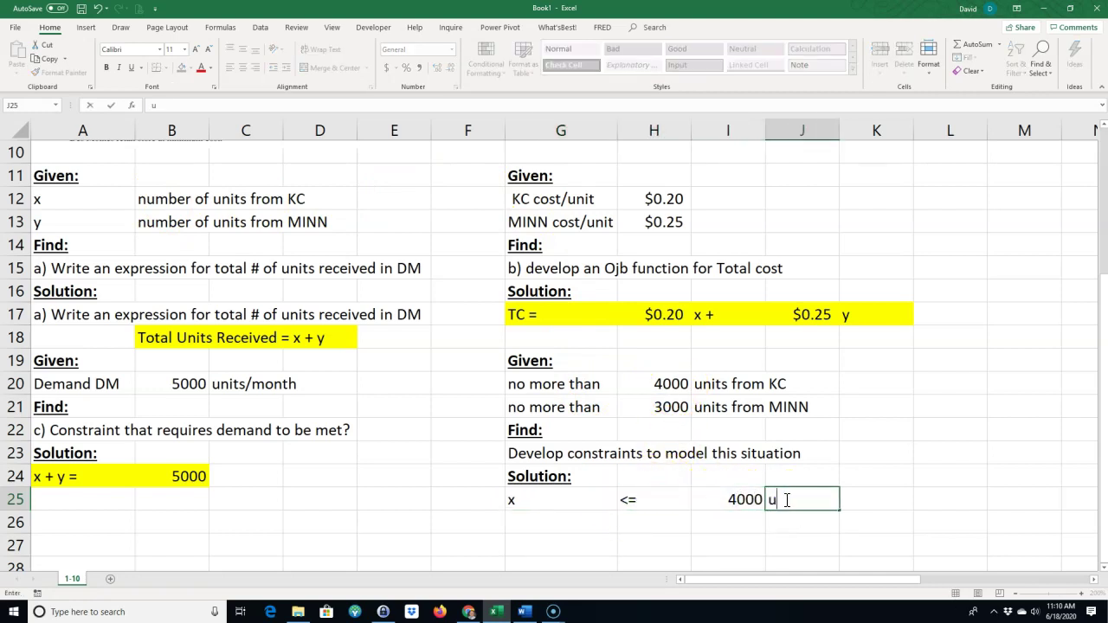
text(nits)
key(Return)
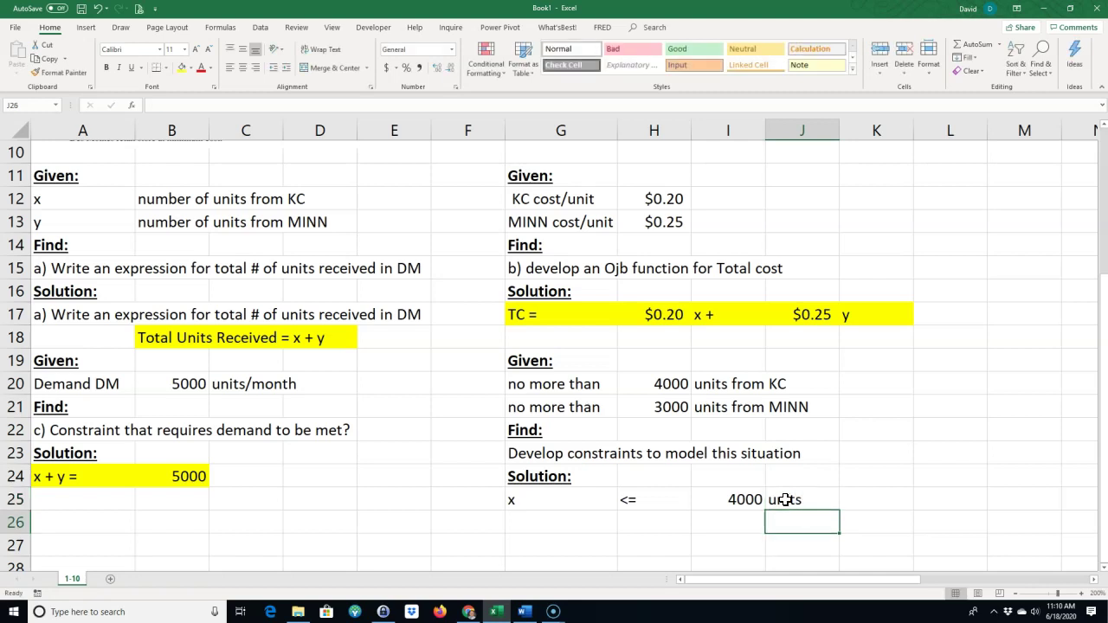
- Build the second constraint y <= 3000 units, linking I26 to the MINN limit in H21
click(551, 522)
text(y)
click(641, 522)
click(648, 500)
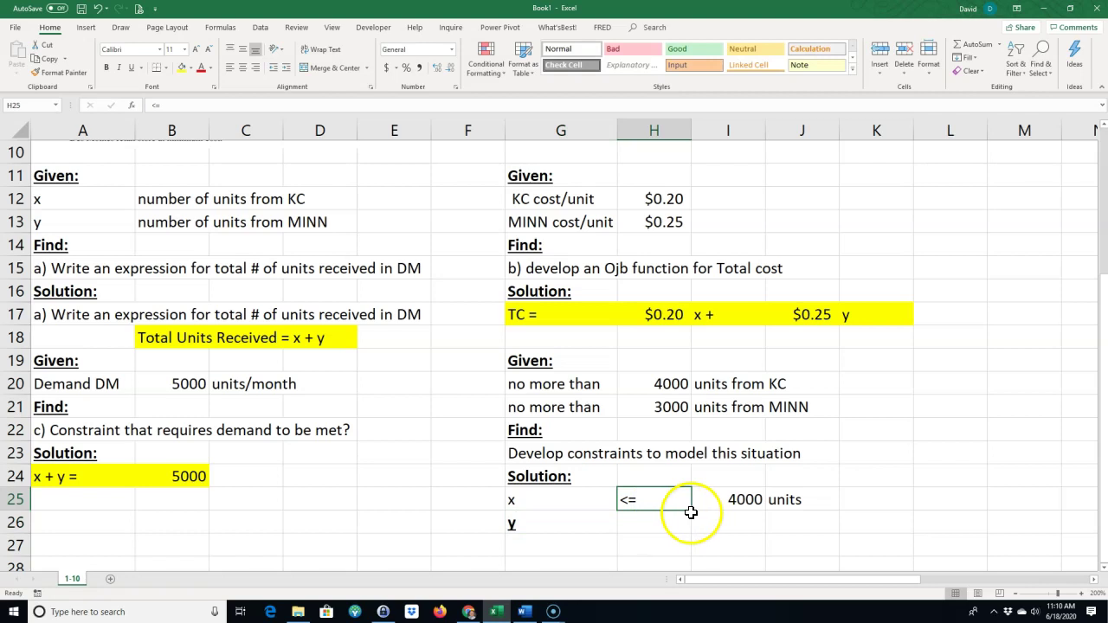
drag(690, 511, 692, 528)
click(735, 522)
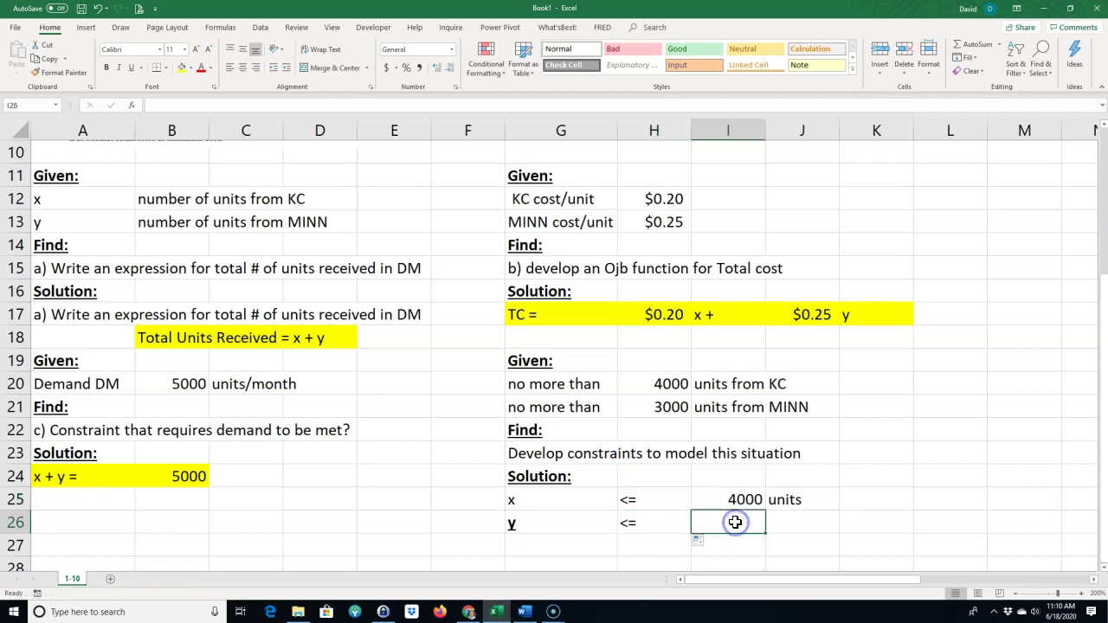
text(=)
click(666, 407)
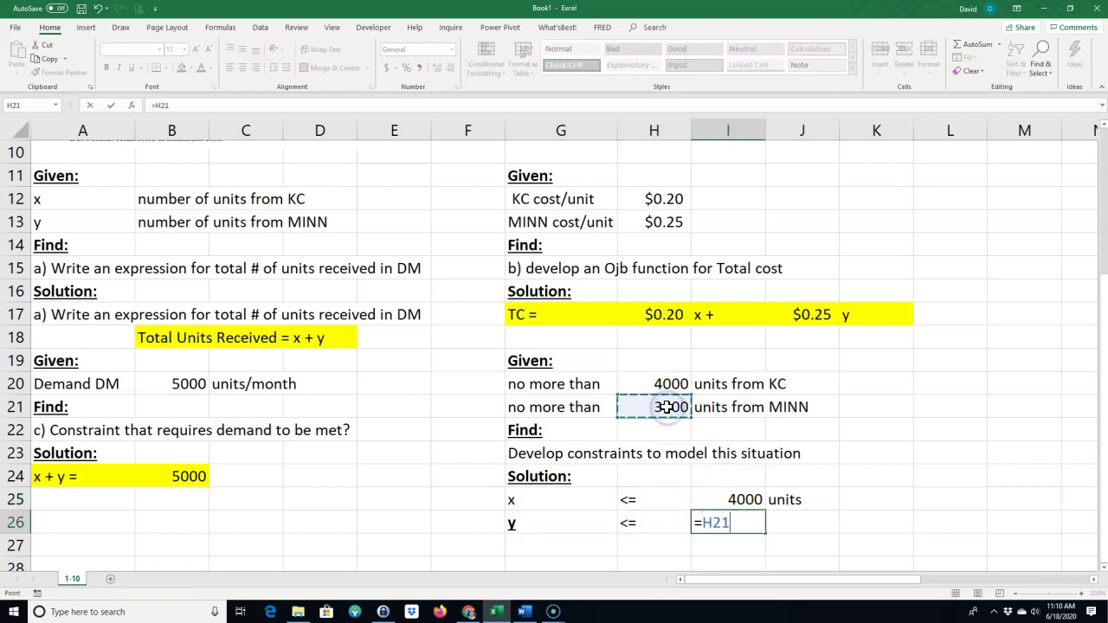
key(Return)
click(788, 502)
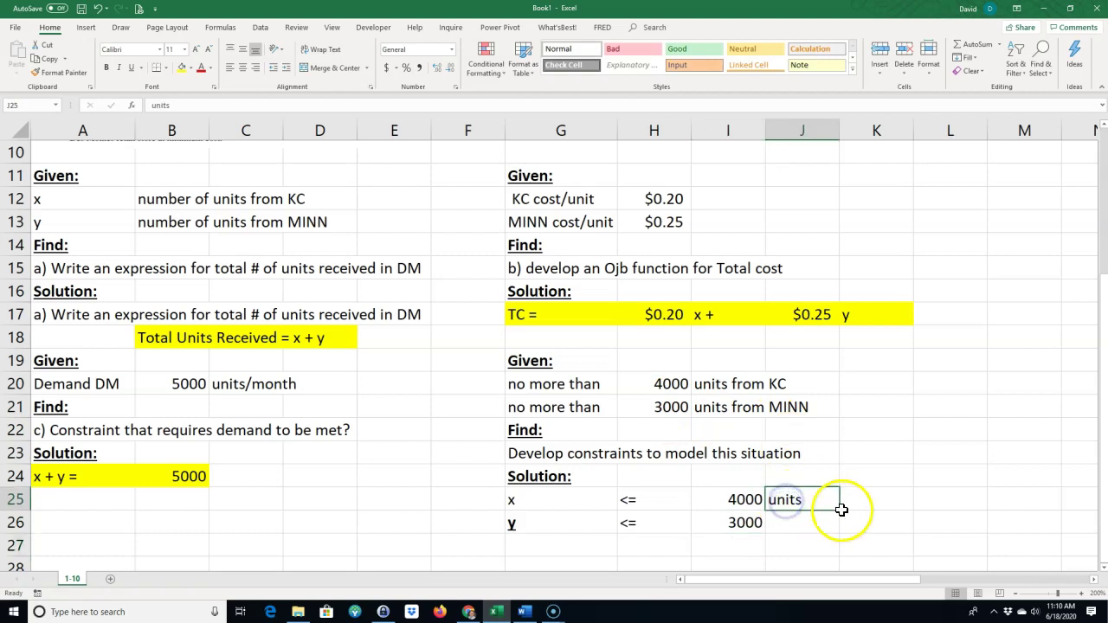
drag(840, 511, 840, 528)
- Fill both constraint rows G25:J26 yellow
drag(541, 500, 774, 522)
click(183, 69)
click(531, 522)
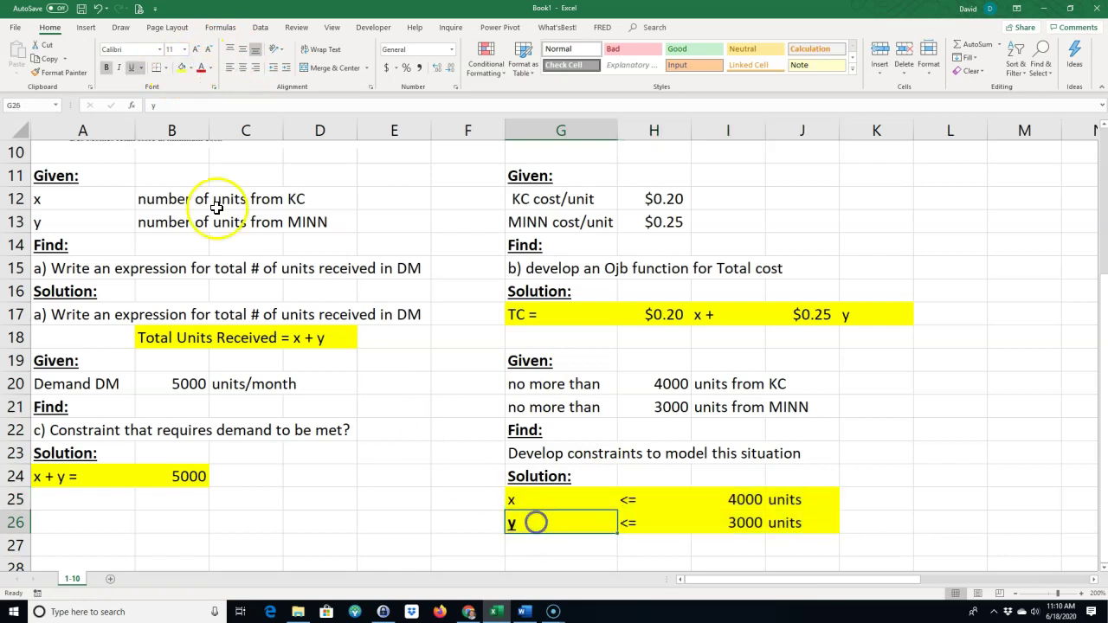
click(109, 68)
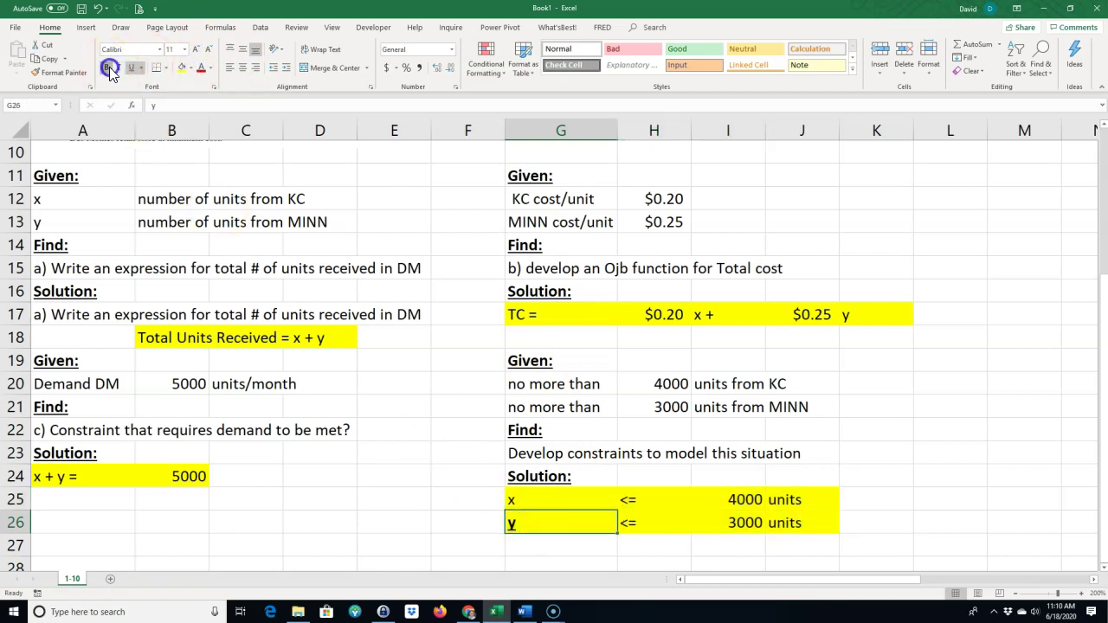
click(410, 473)
- Prefix the constraints question in G23 with 'd)'
double_click(508, 453)
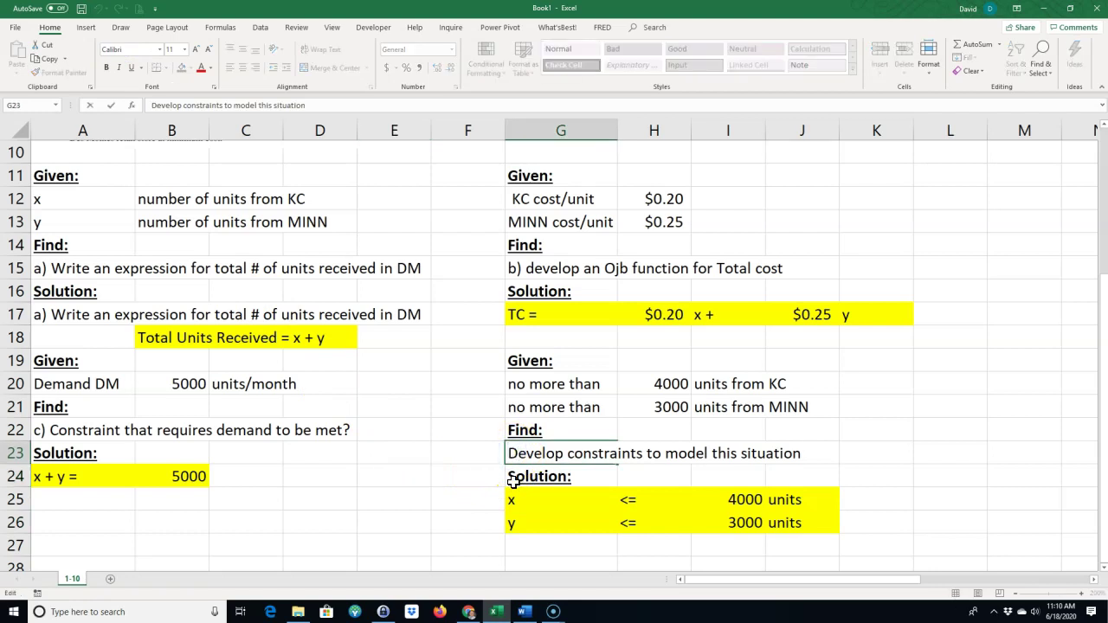
text(d))
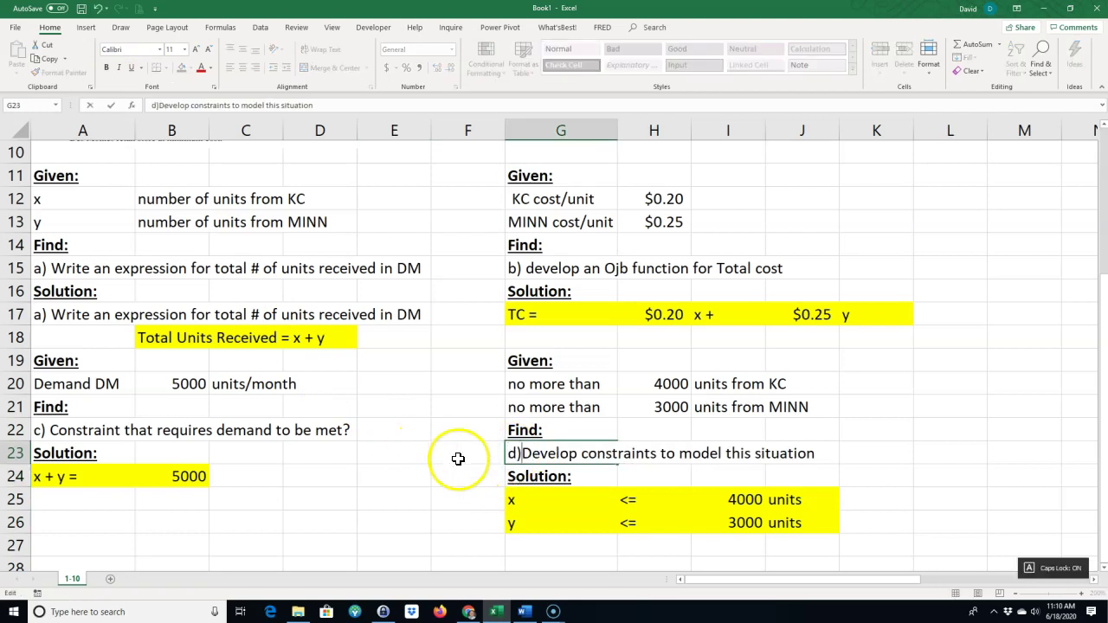
click(417, 478)
scroll(404, 479, down, 1)
scroll(404, 479, up, 2)
scroll(395, 464, down, 1)
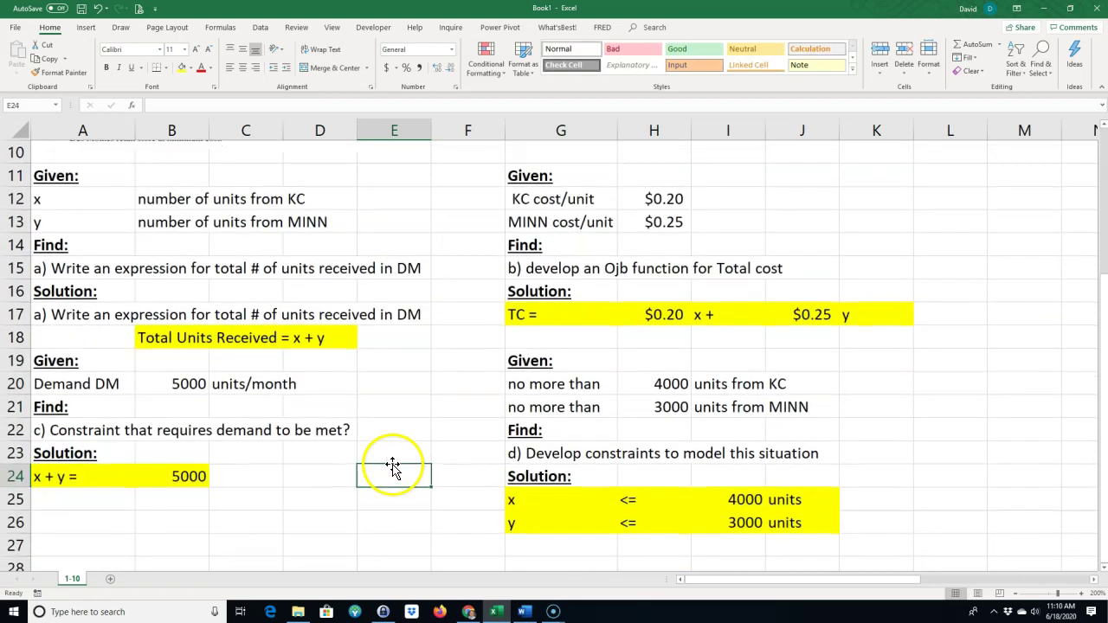
scroll(394, 464, up, 3)
scroll(217, 355, down, 5)
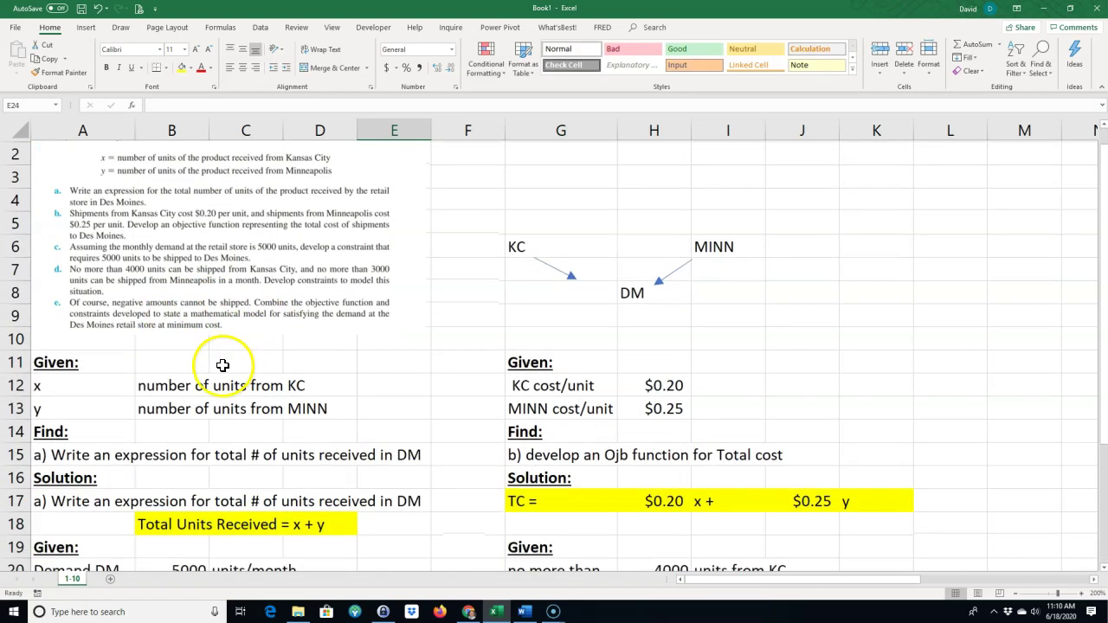
- Add a bold, underlined 'Find:' heading in A27
click(58, 412)
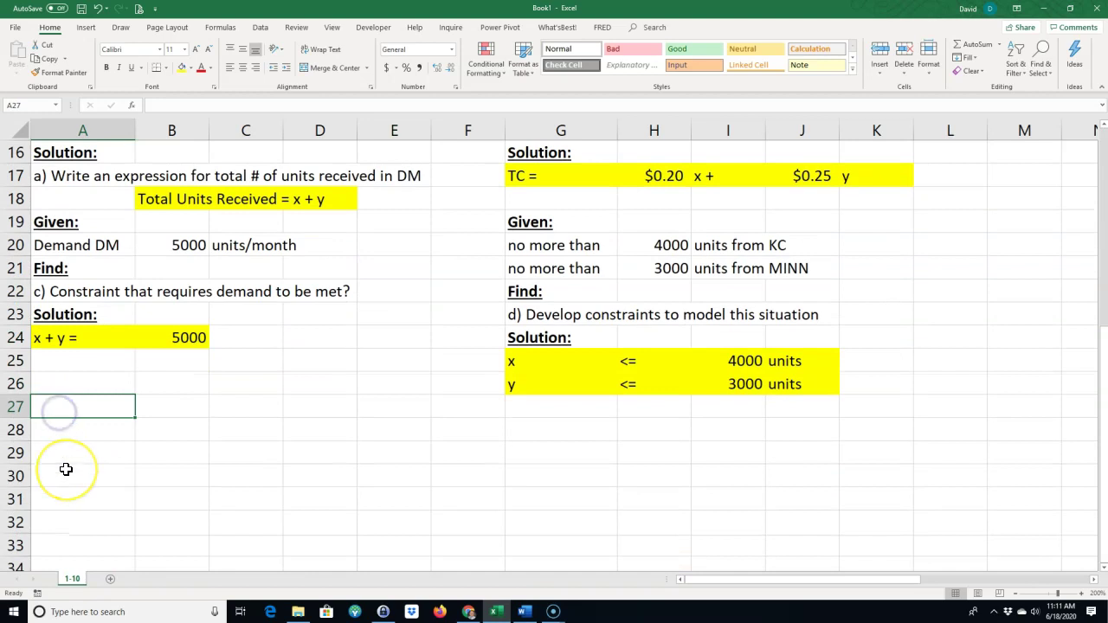
text(fIN)
key(BackSpace)
key(BackSpace)
key(BackSpace)
key(BackSpace)
key(BackSpace)
key(Caps_Lock)
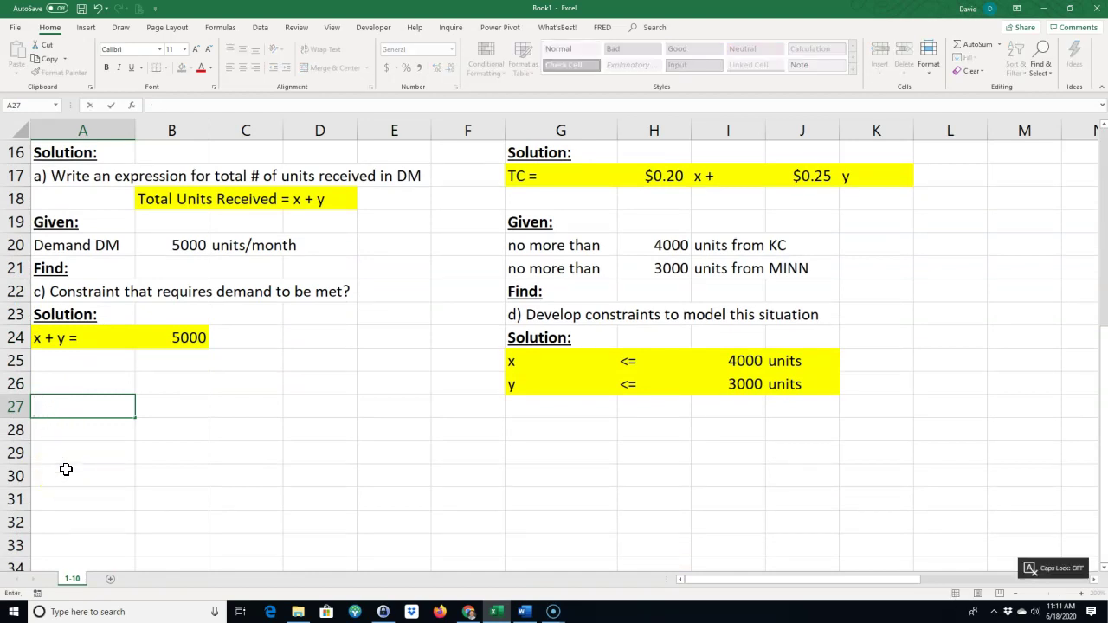
text(Find:)
key(Return)
click(69, 407)
click(105, 68)
click(130, 67)
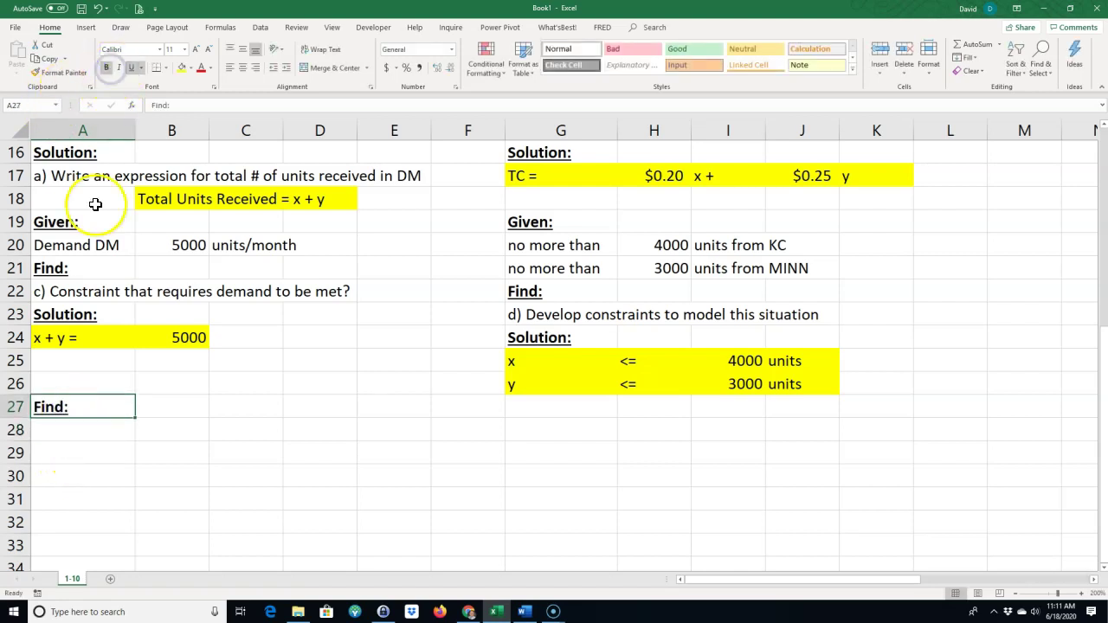
- Enter the question 'e) develop a mathematical model' in A28
click(59, 429)
text(e)
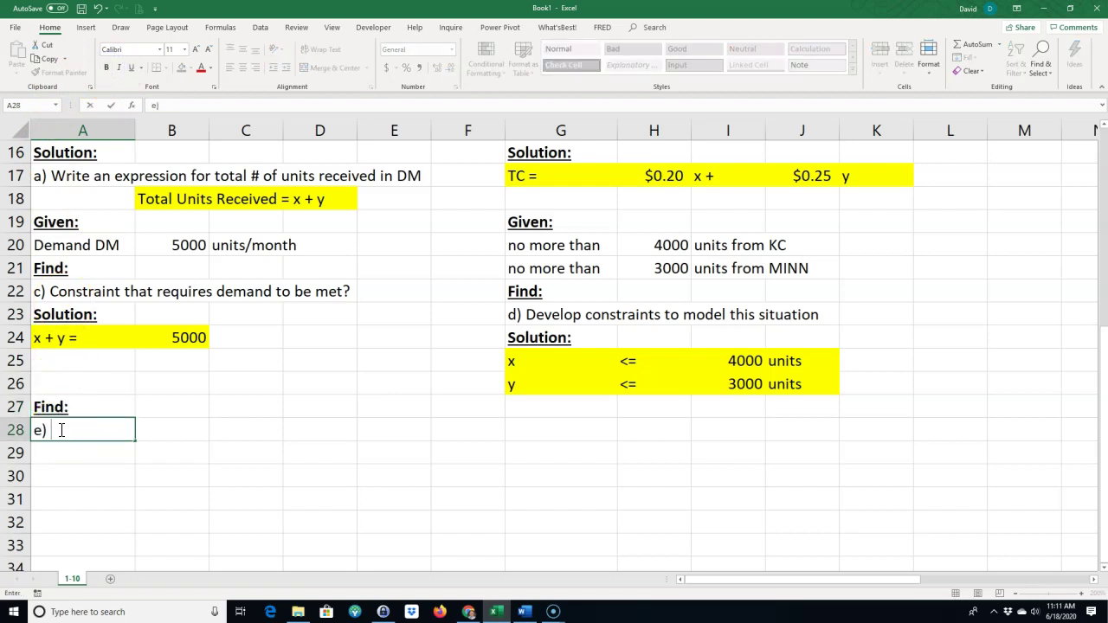
text())
scroll(147, 359, up, 3)
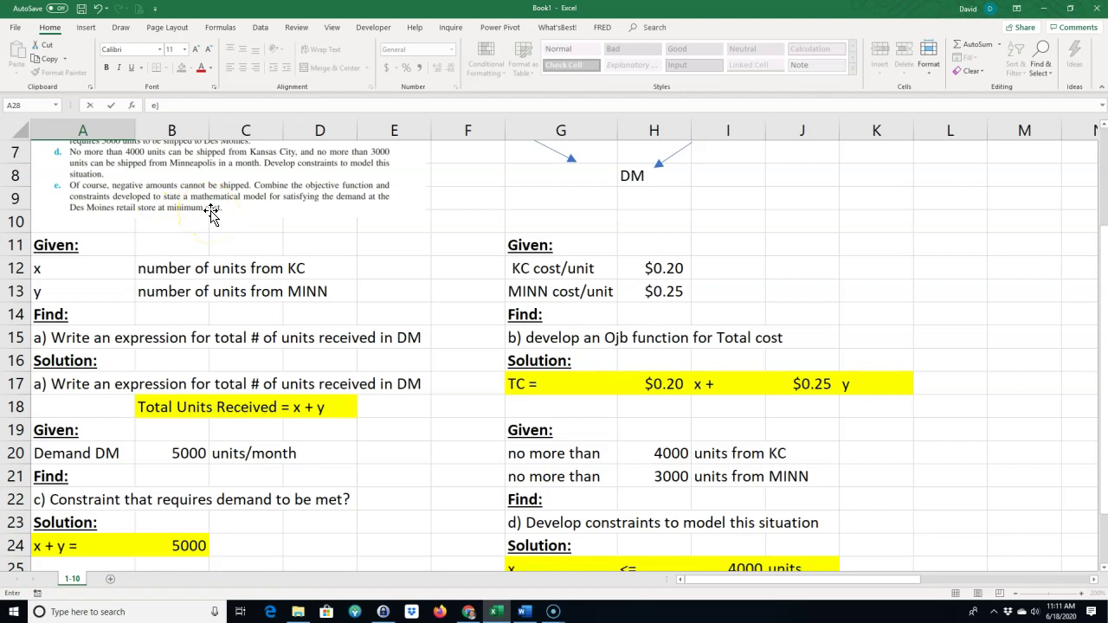
scroll(173, 213, up, 1)
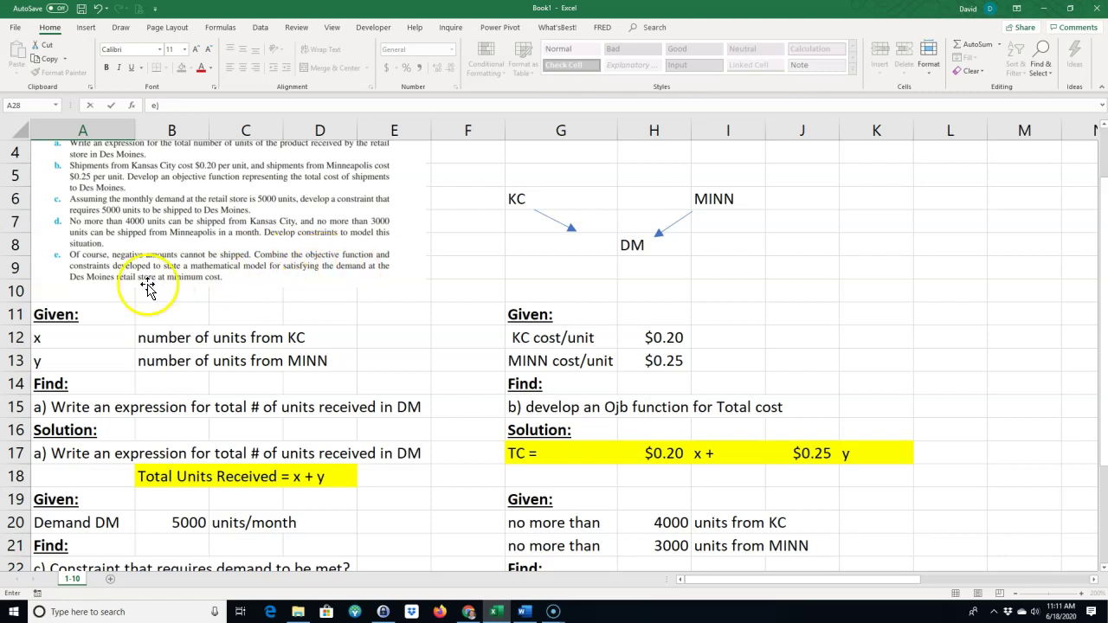
scroll(231, 335, down, 1)
scroll(230, 334, down, 3)
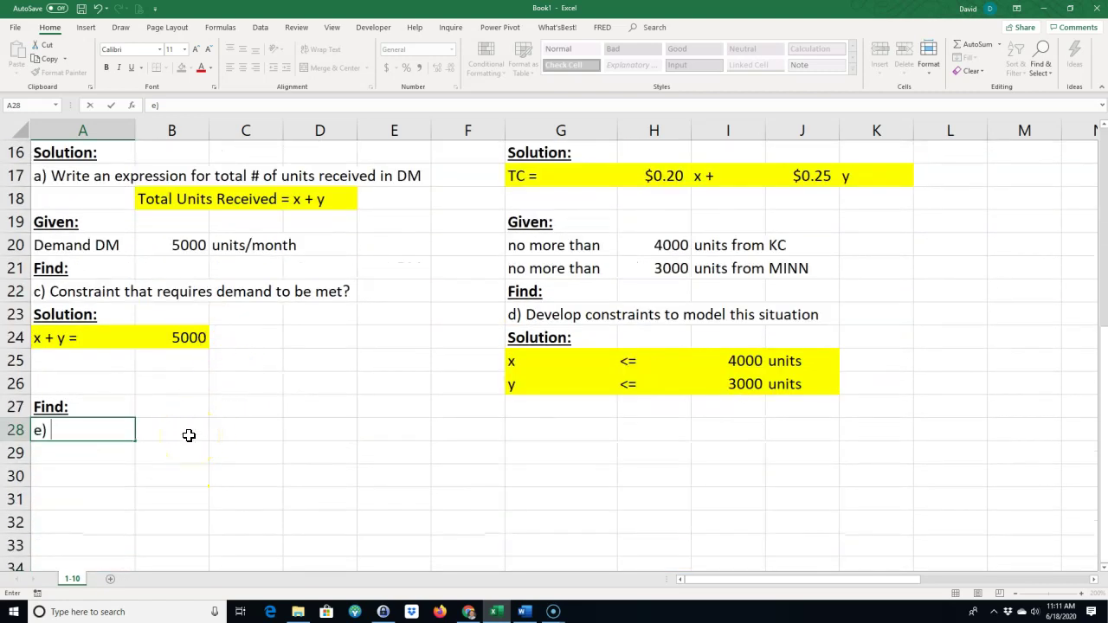
text(op a mathematical model)
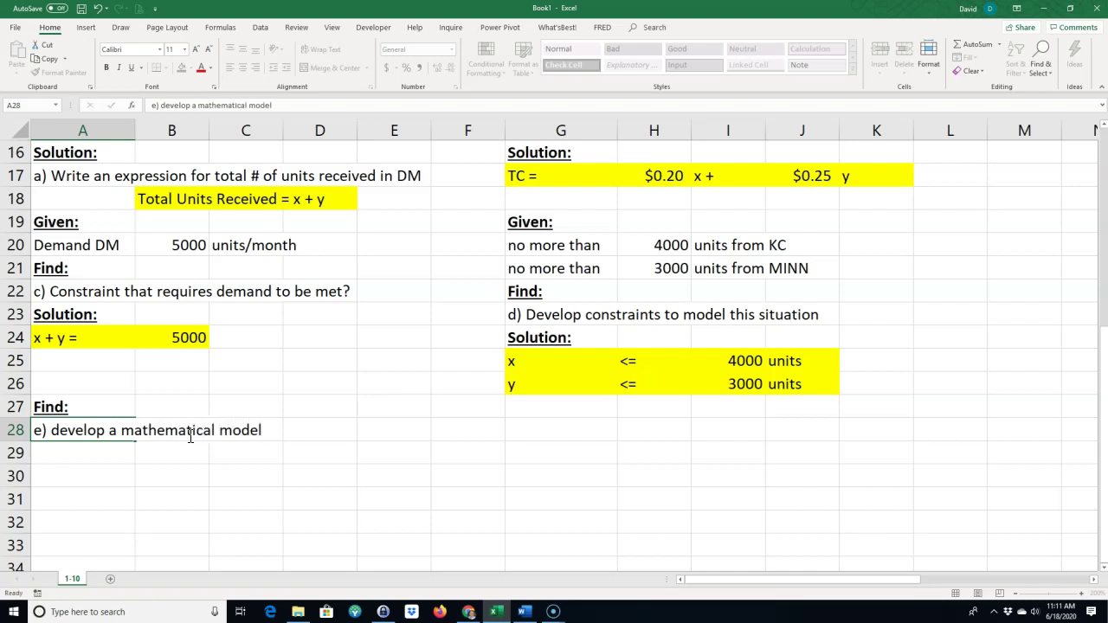
key(Return)
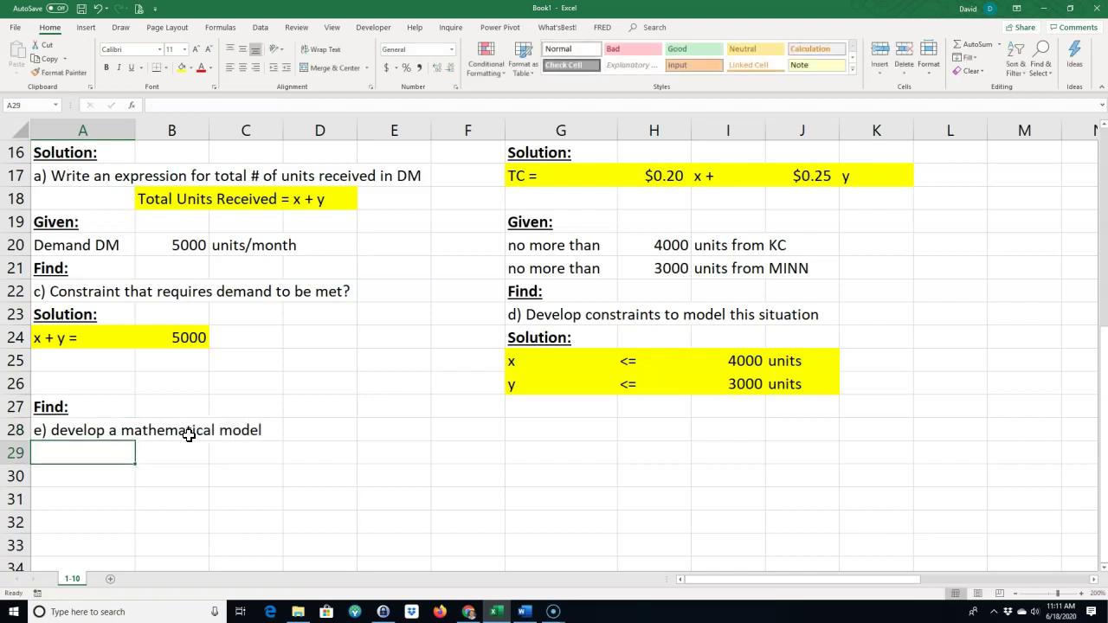
scroll(182, 465, down, 1)
- Enter x, y, >= and 0 across B29:E29 as the non-negativity row
click(110, 425)
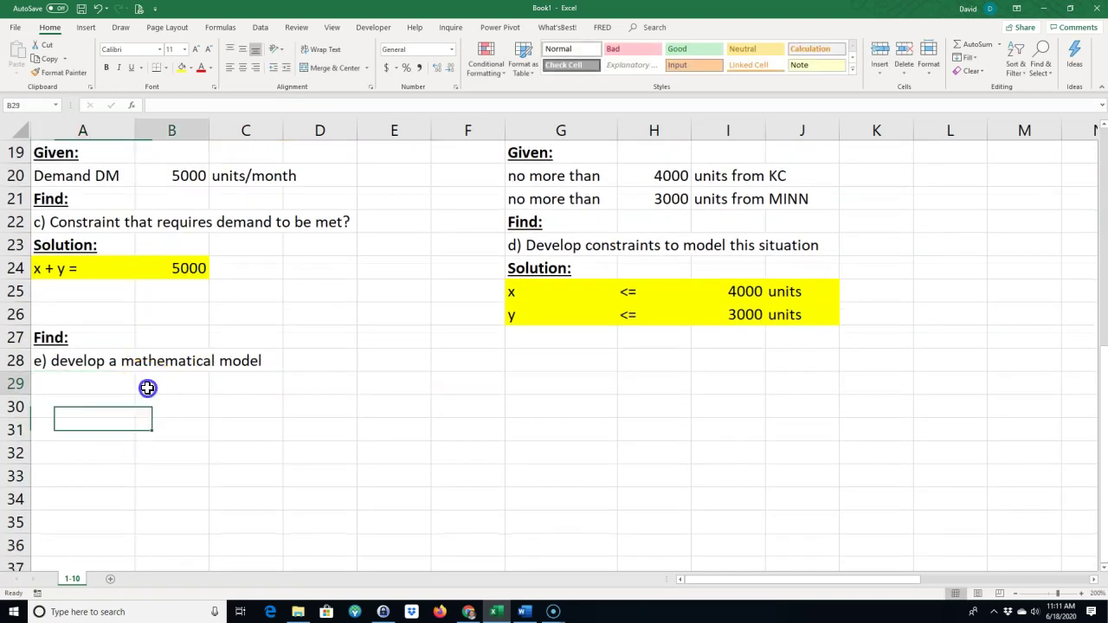
click(147, 387)
text(x)
key(Tab)
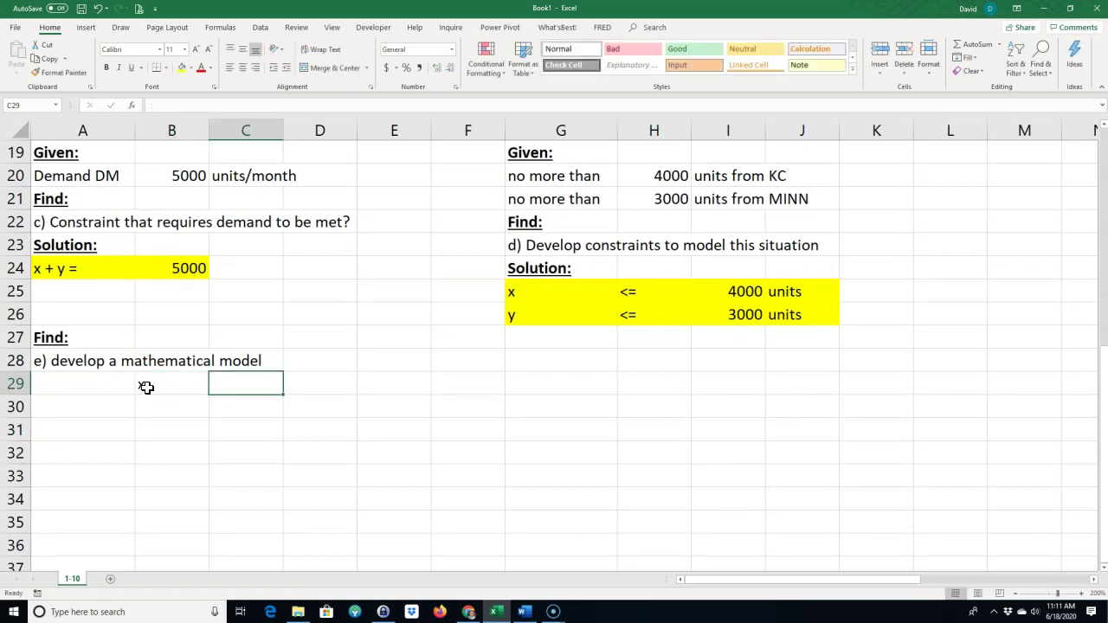
text(7)
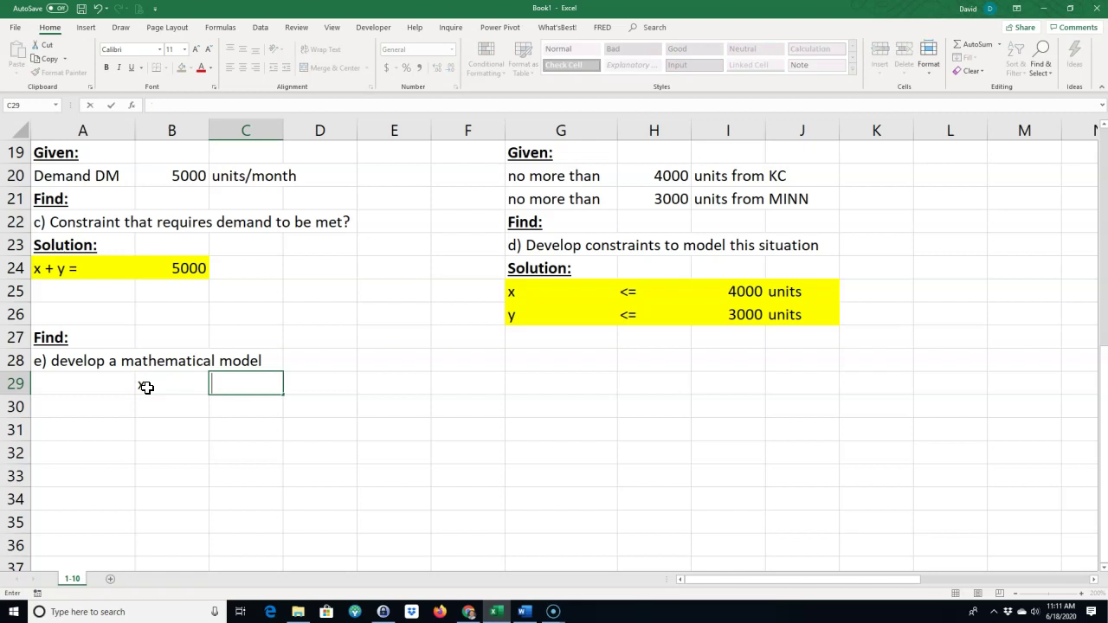
key(Tab)
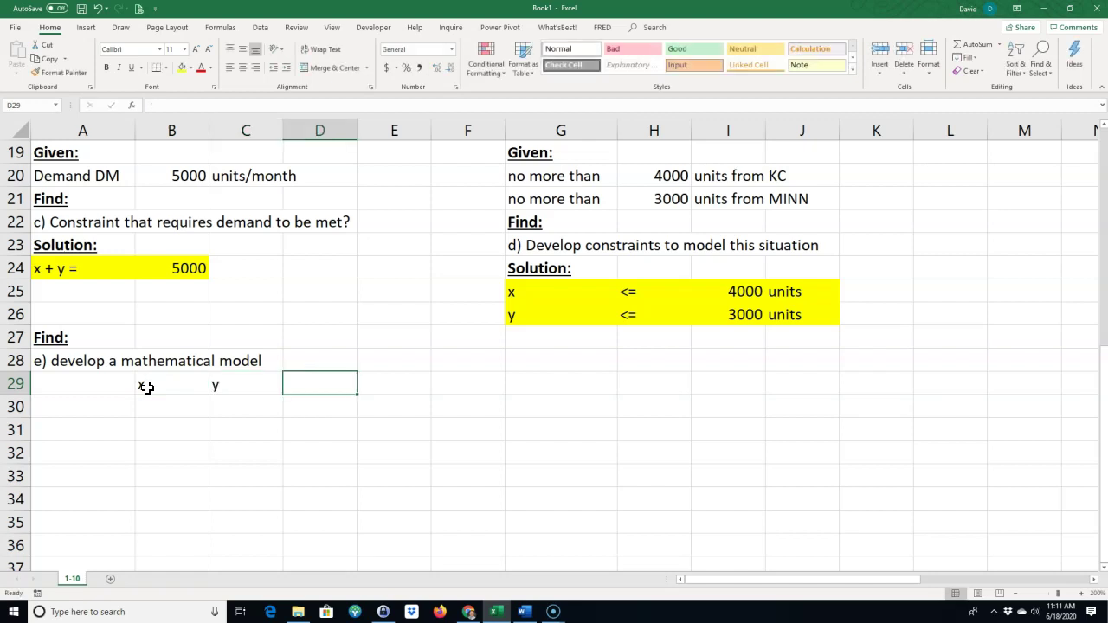
text(>=)
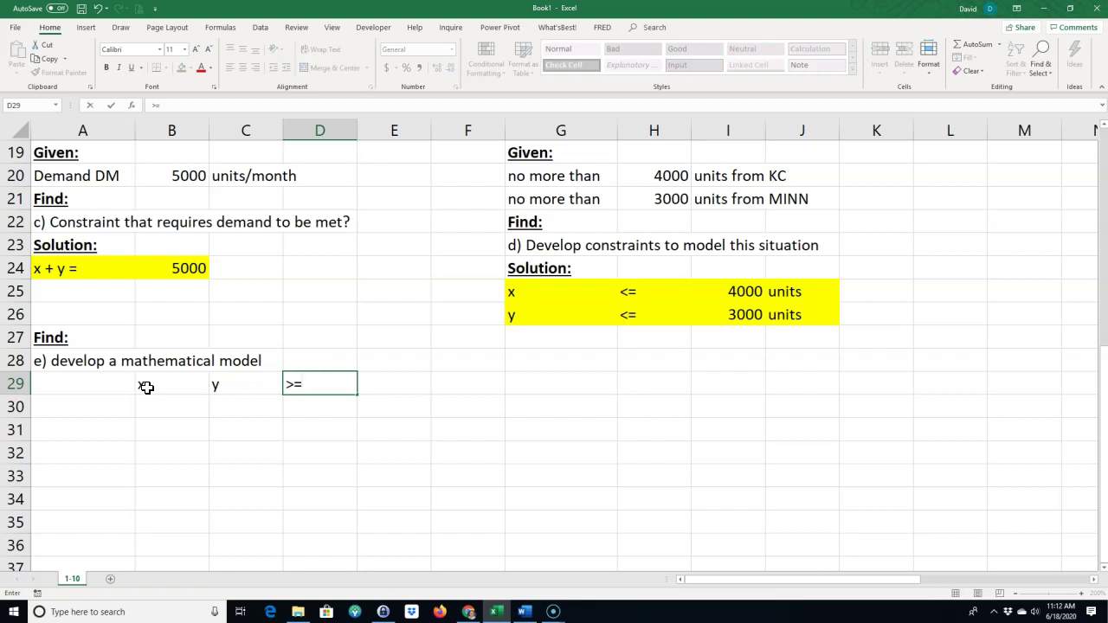
key(Tab)
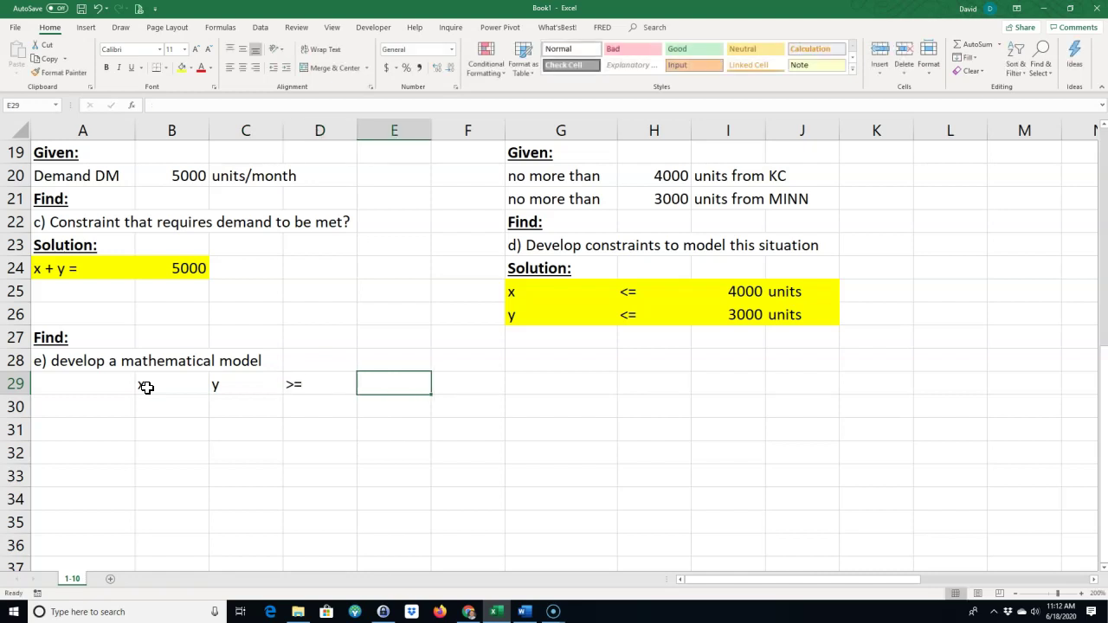
text(0)
key(Return)
key(Left)
key(Left)
key(Left)
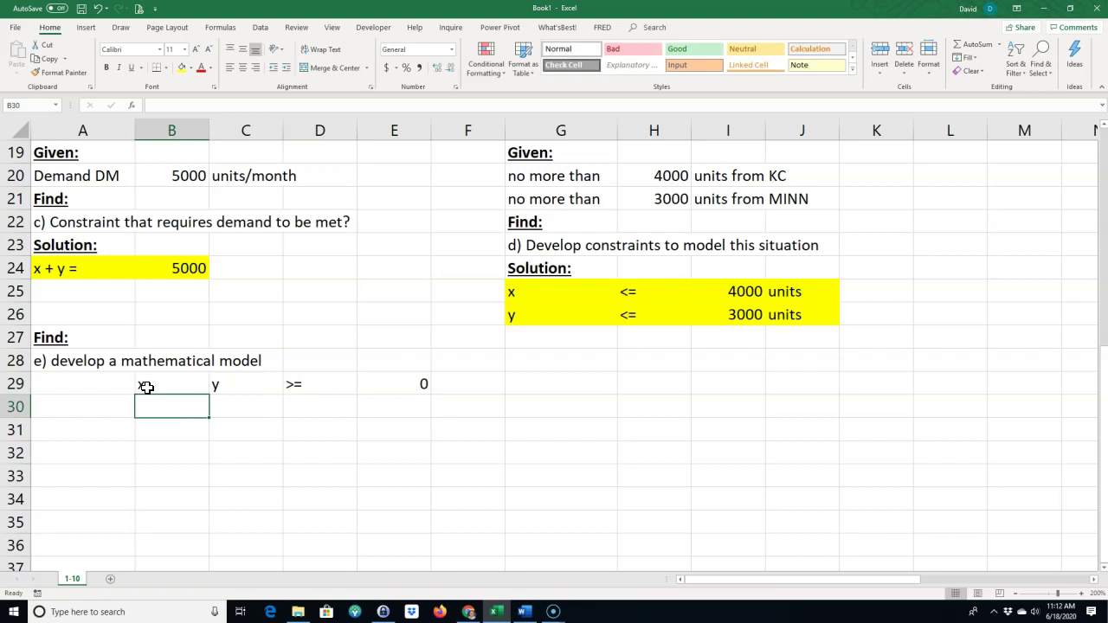
key(Left)
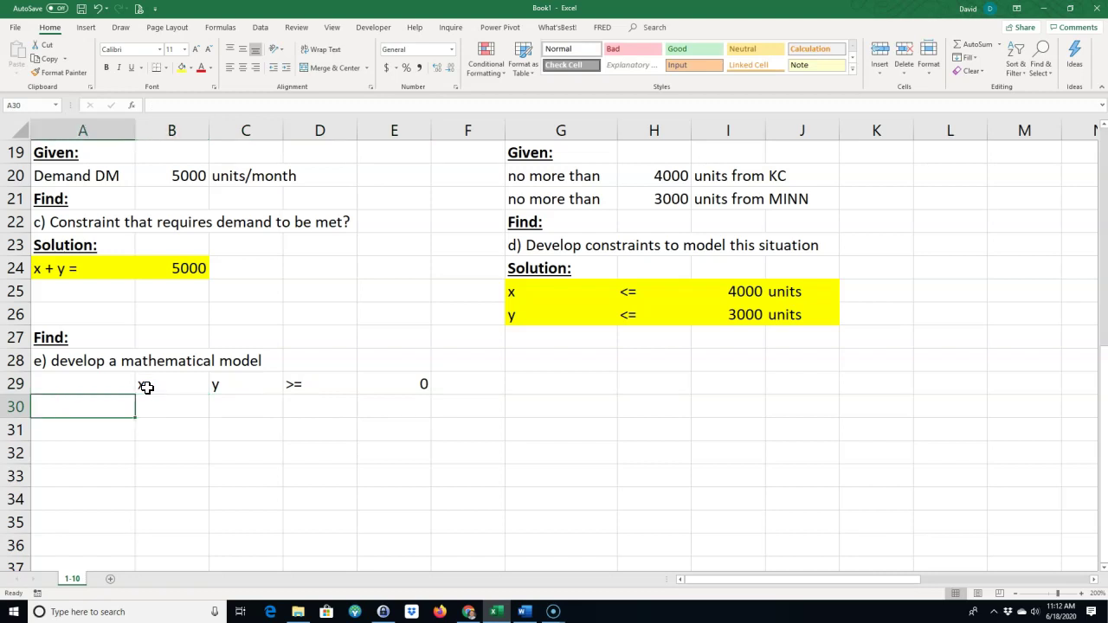
- Label row 30 'Obj Function' in column A
text(C)
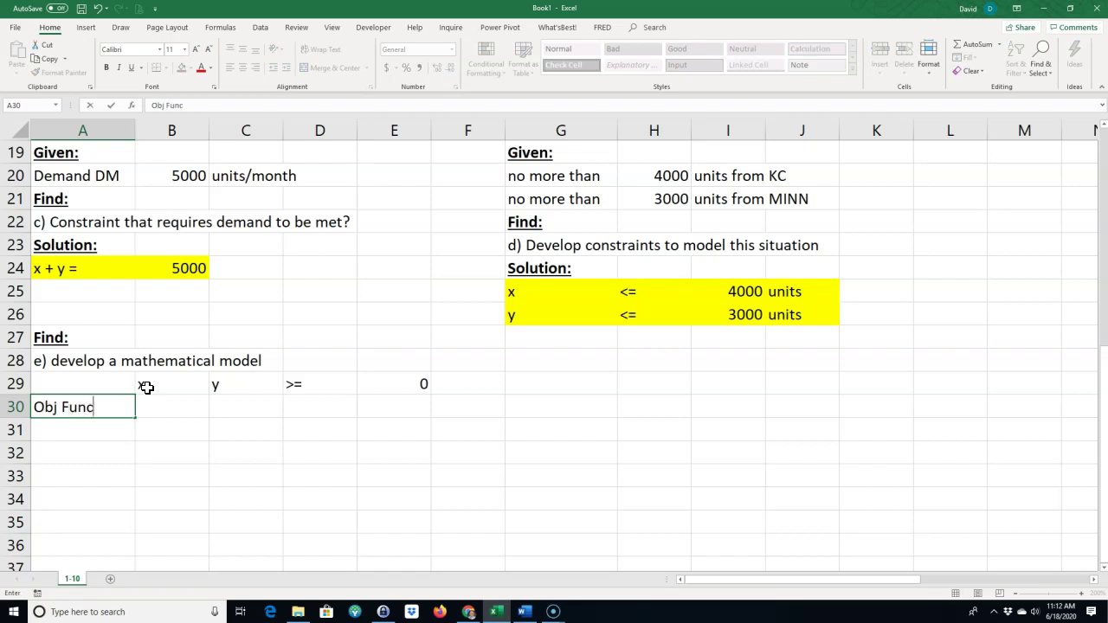
text(bj Function)
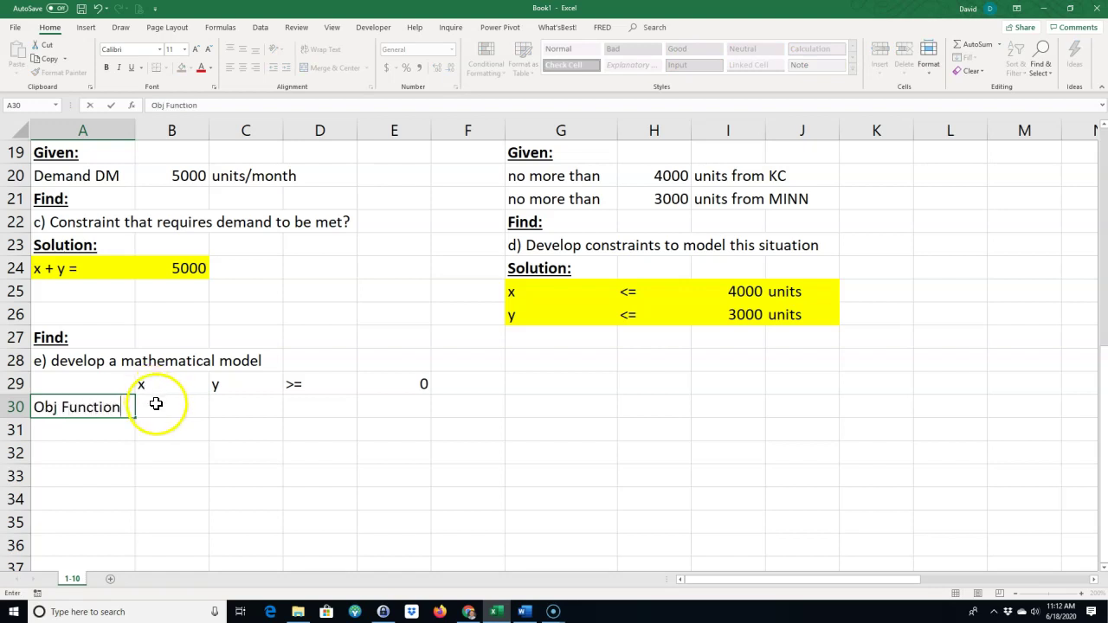
click(153, 406)
scroll(377, 423, up, 2)
scroll(381, 421, up, 2)
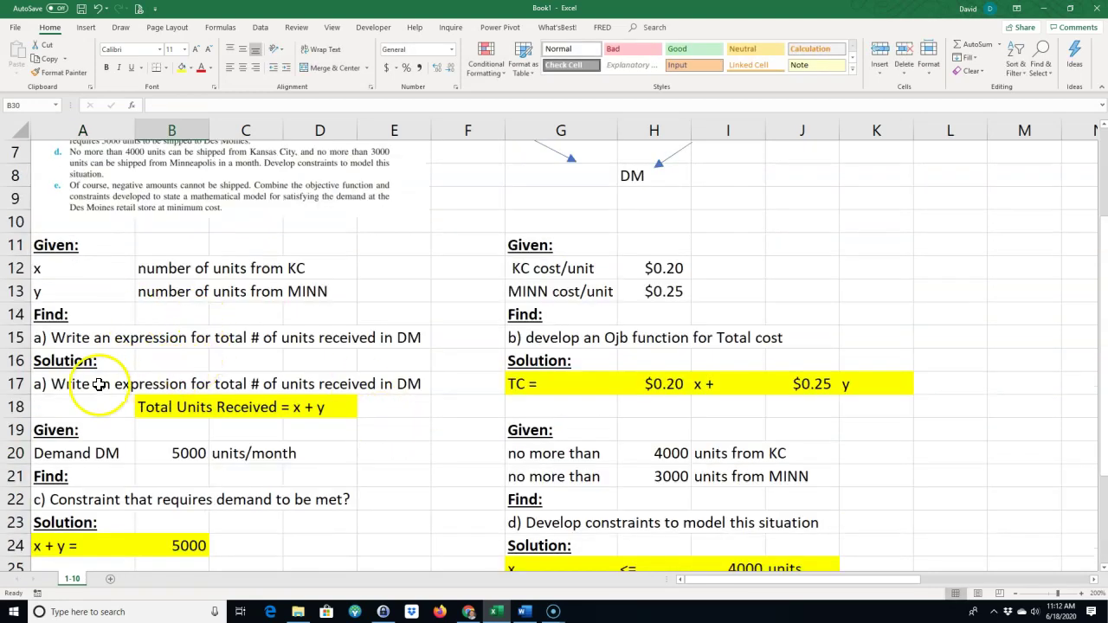
scroll(628, 344, down, 2)
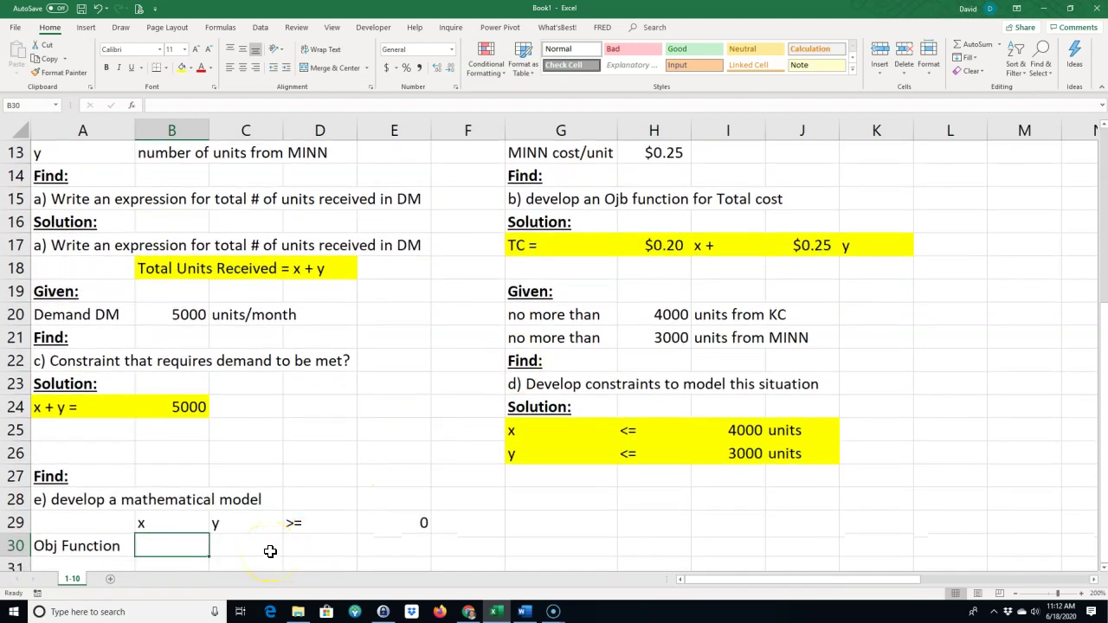
- Link B30 and C30 to the KC $0.20 and MINN $0.25 costs
text(=)
click(652, 246)
key(Return)
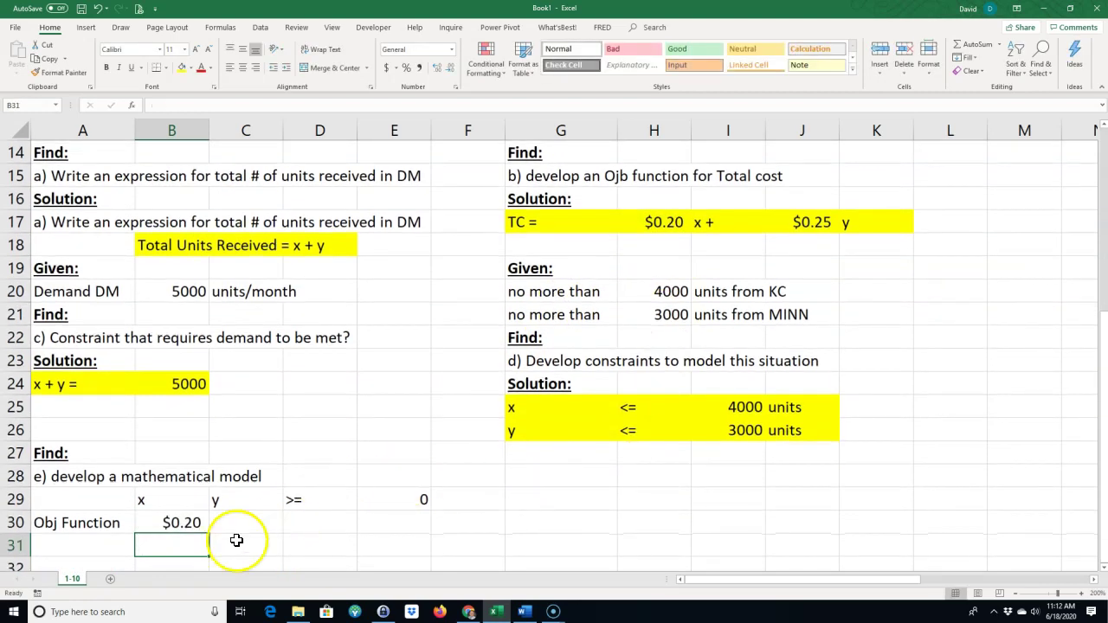
click(246, 521)
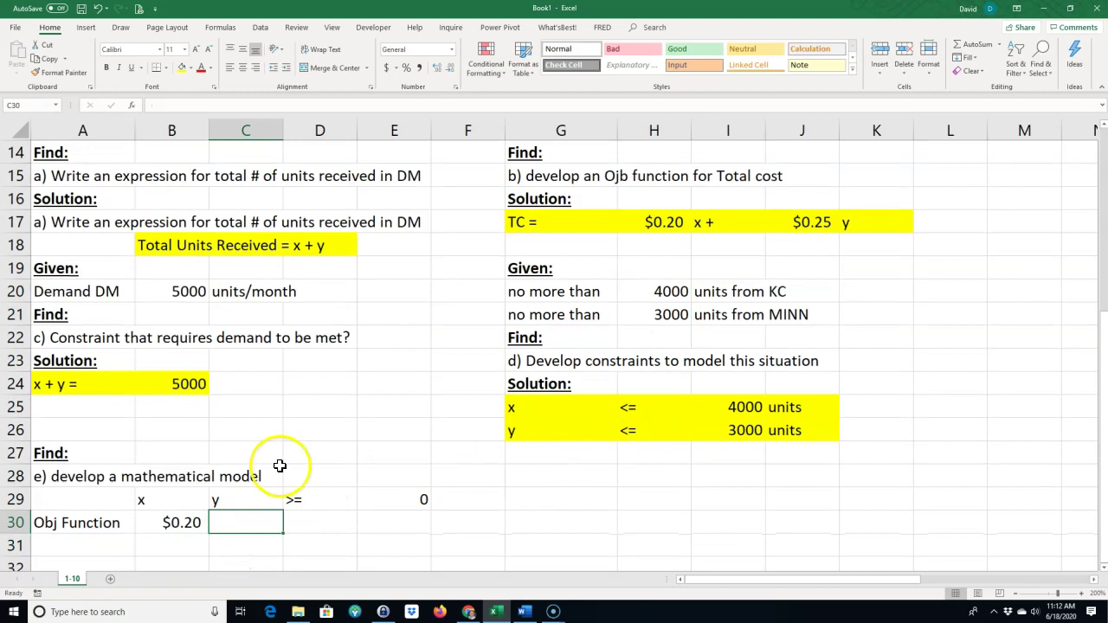
click(808, 223)
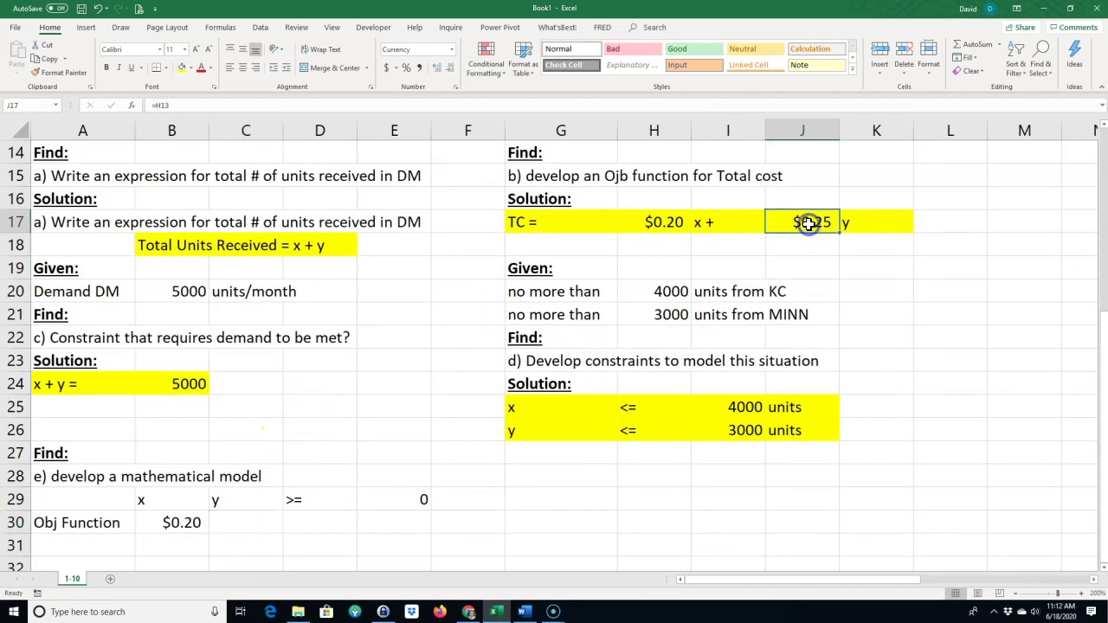
click(253, 521)
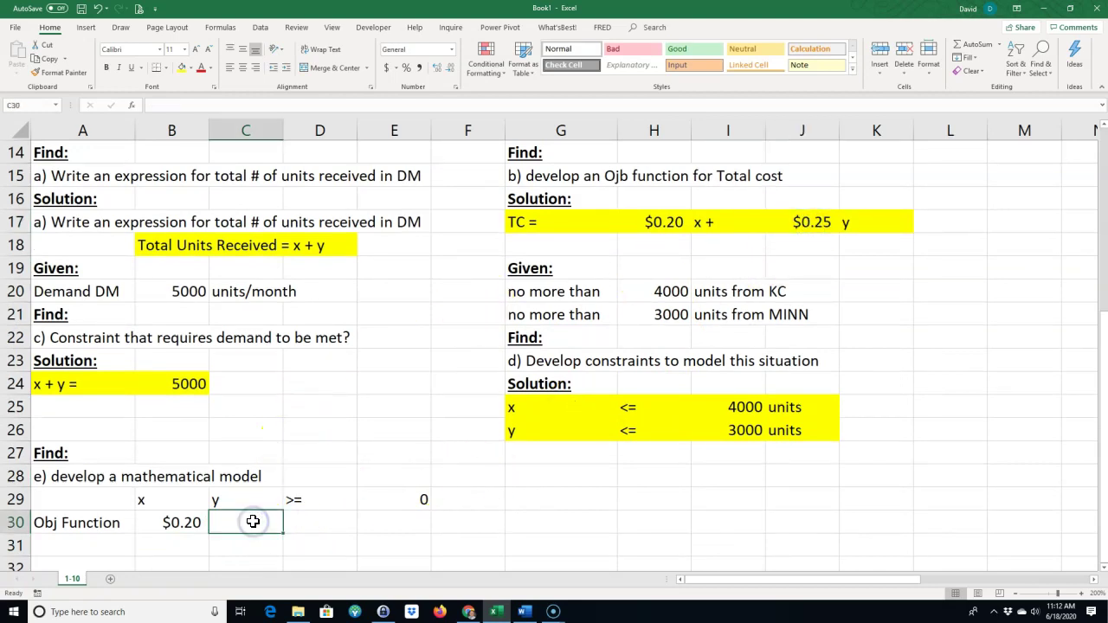
text(=)
click(787, 220)
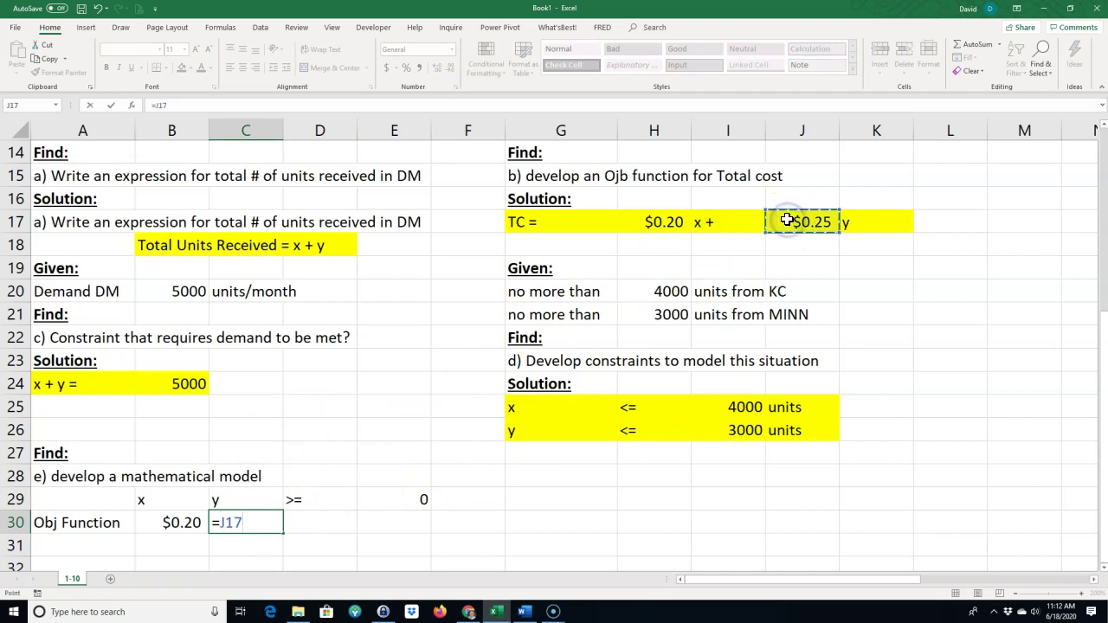
key(Return)
- Add the note 'mimimize this cost function' after the objective coefficients
scroll(188, 526, down, 1)
click(88, 481)
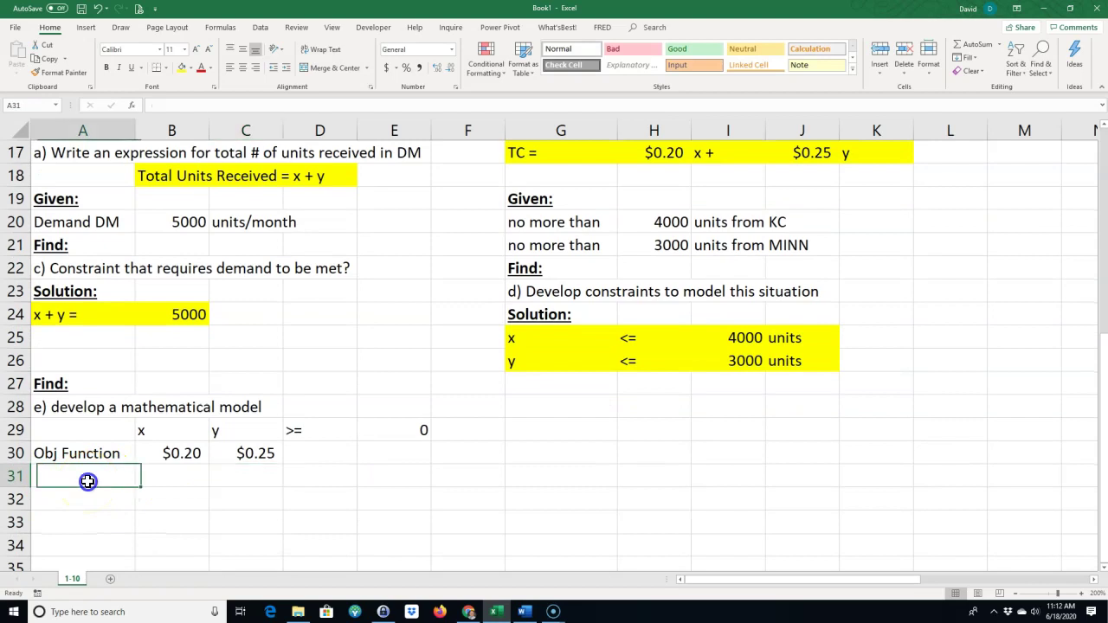
scroll(438, 513, up, 1)
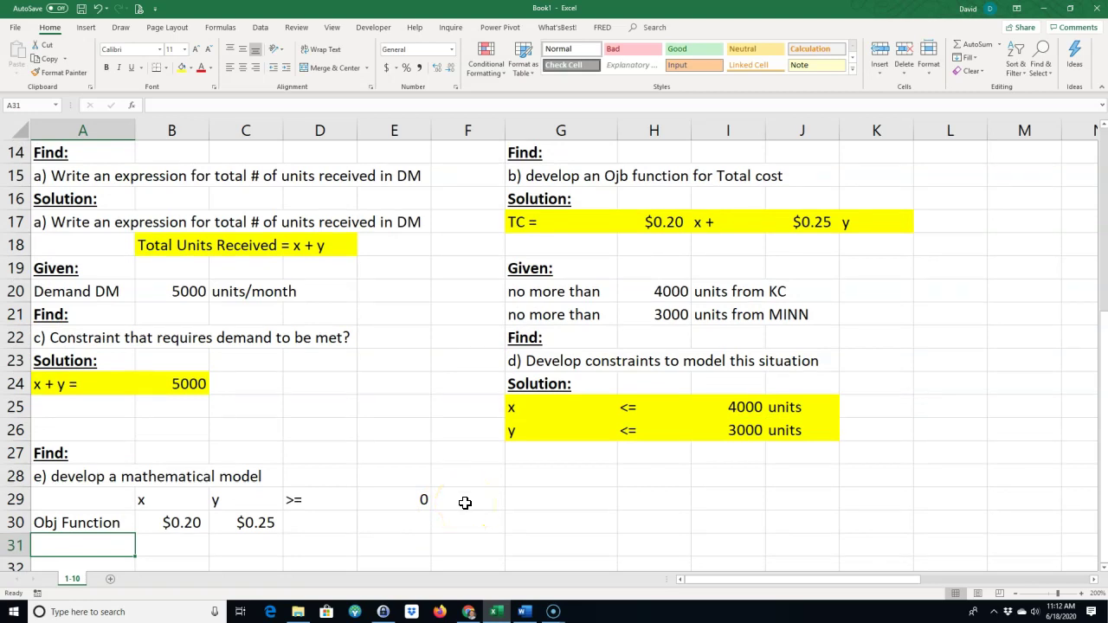
scroll(462, 501, down, 1)
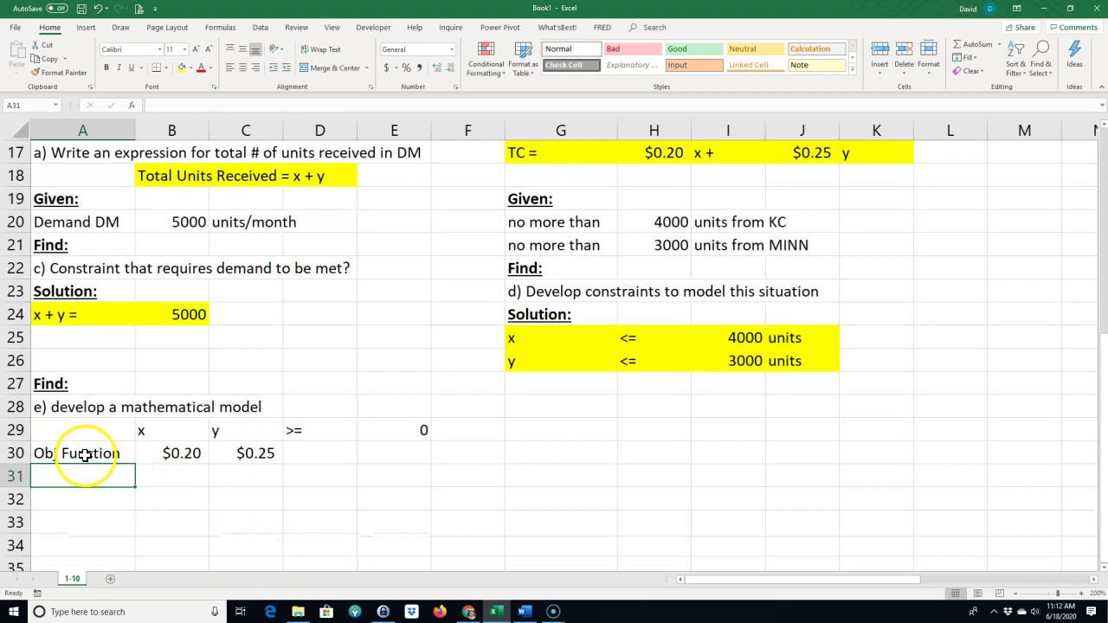
drag(82, 453, 254, 456)
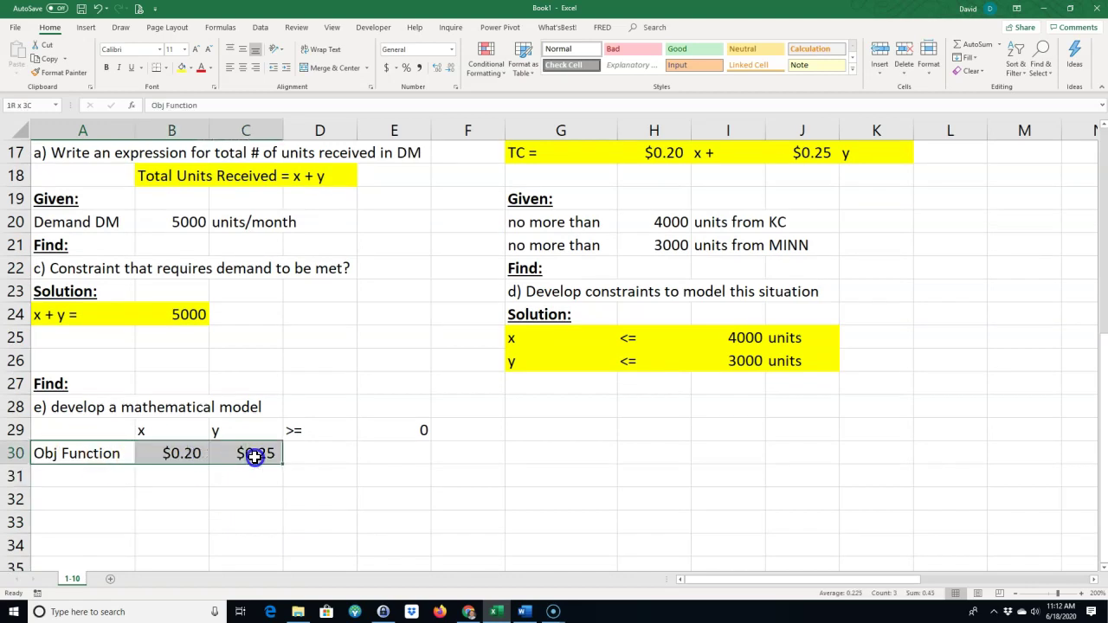
click(322, 452)
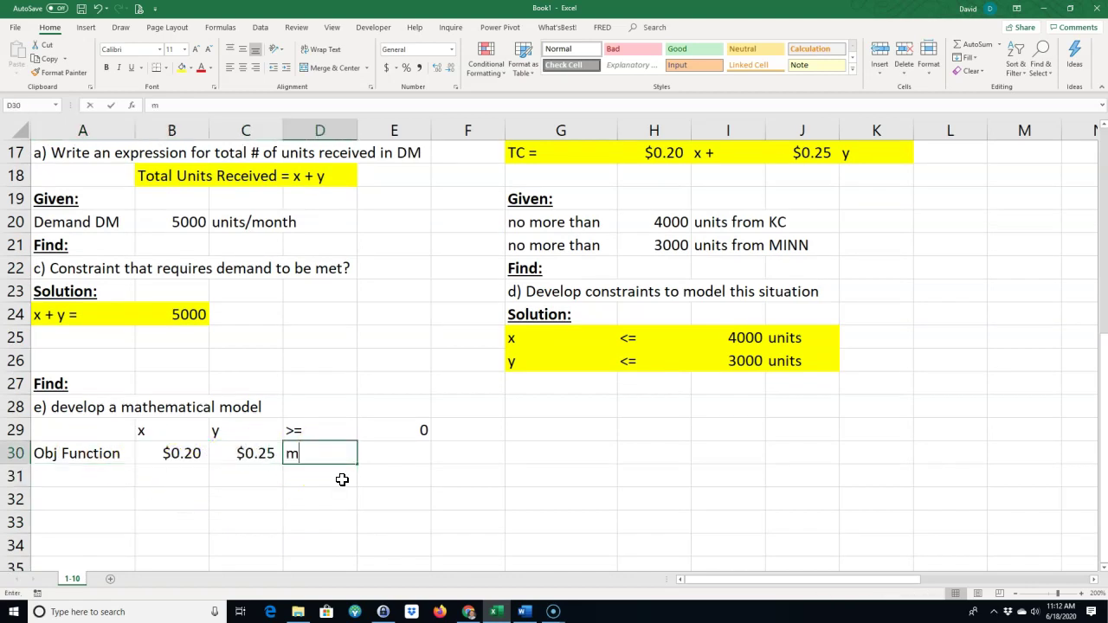
text(mimize this cost function)
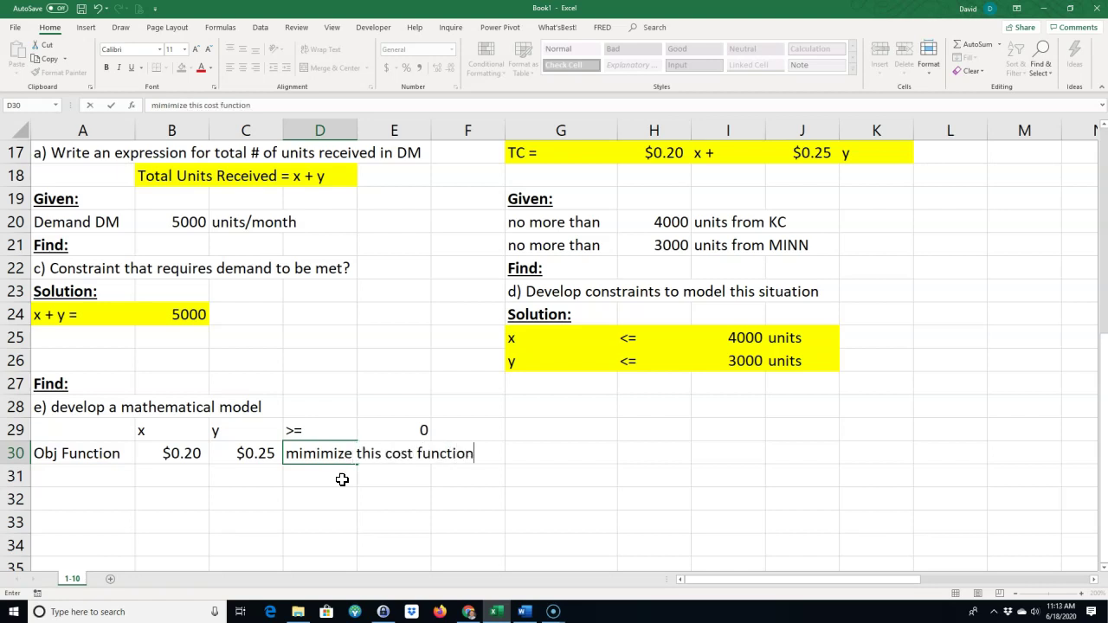
key(Return)
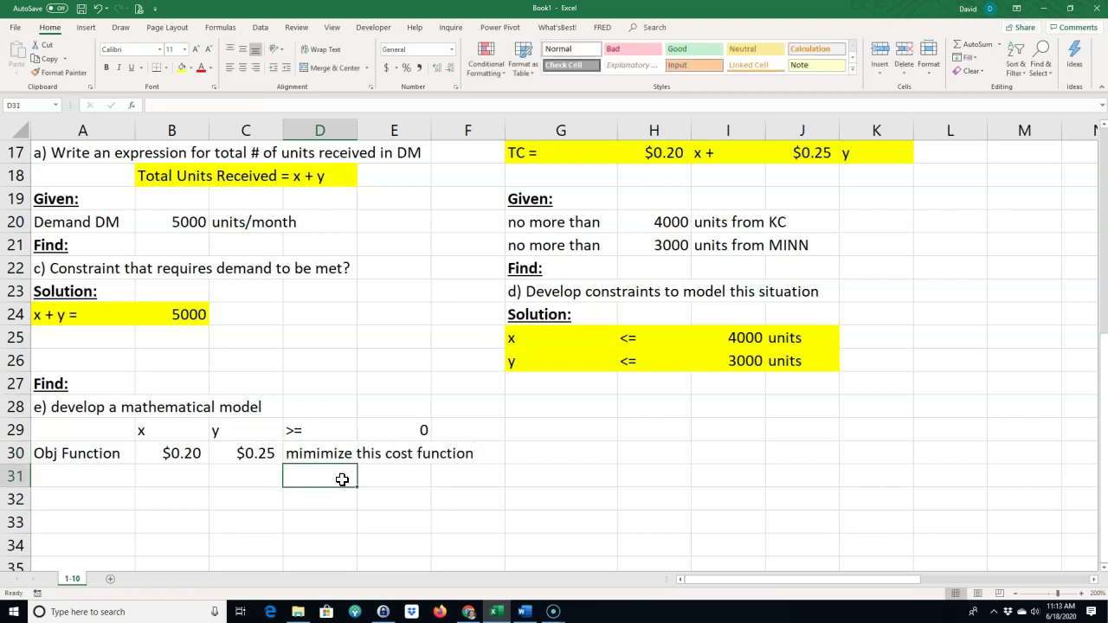
- Label the first model constraint row 'KC shipp' in A31
click(251, 499)
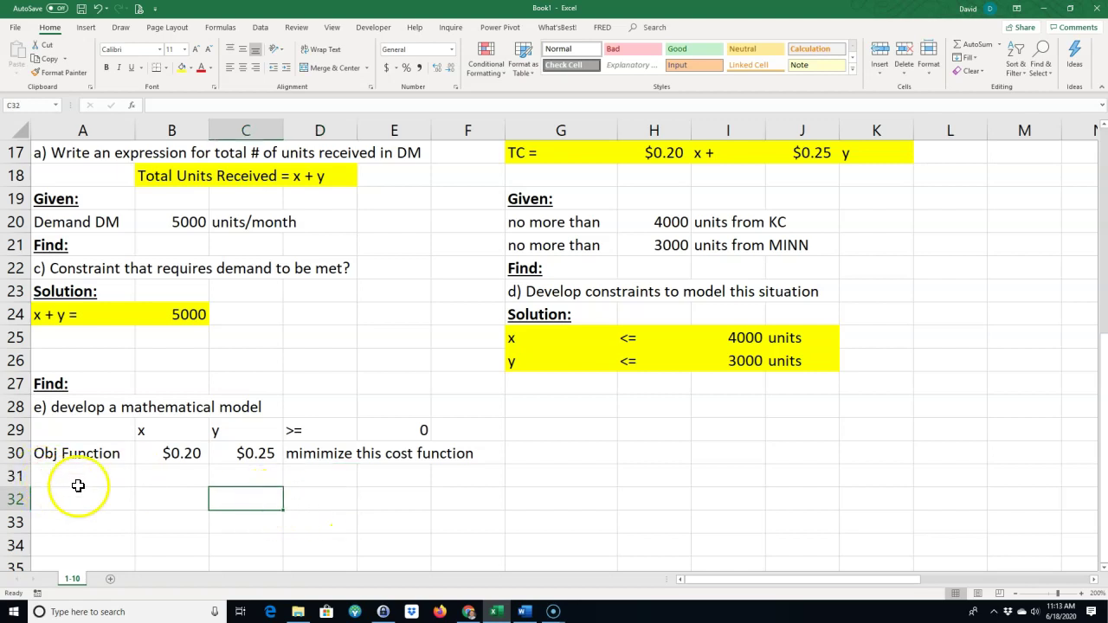
click(82, 480)
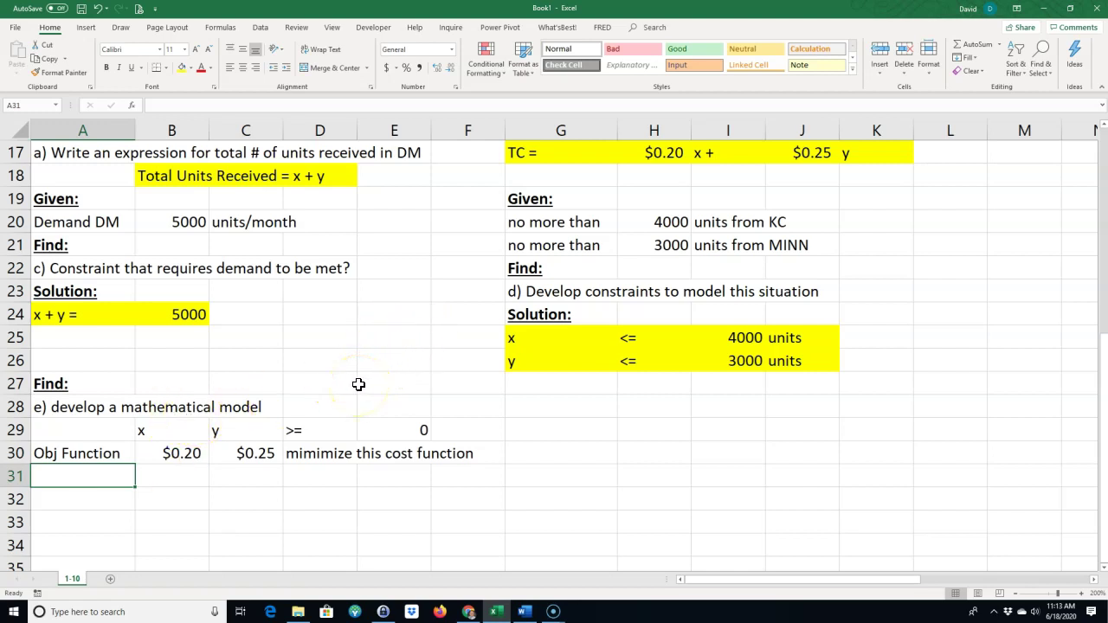
text(KD)
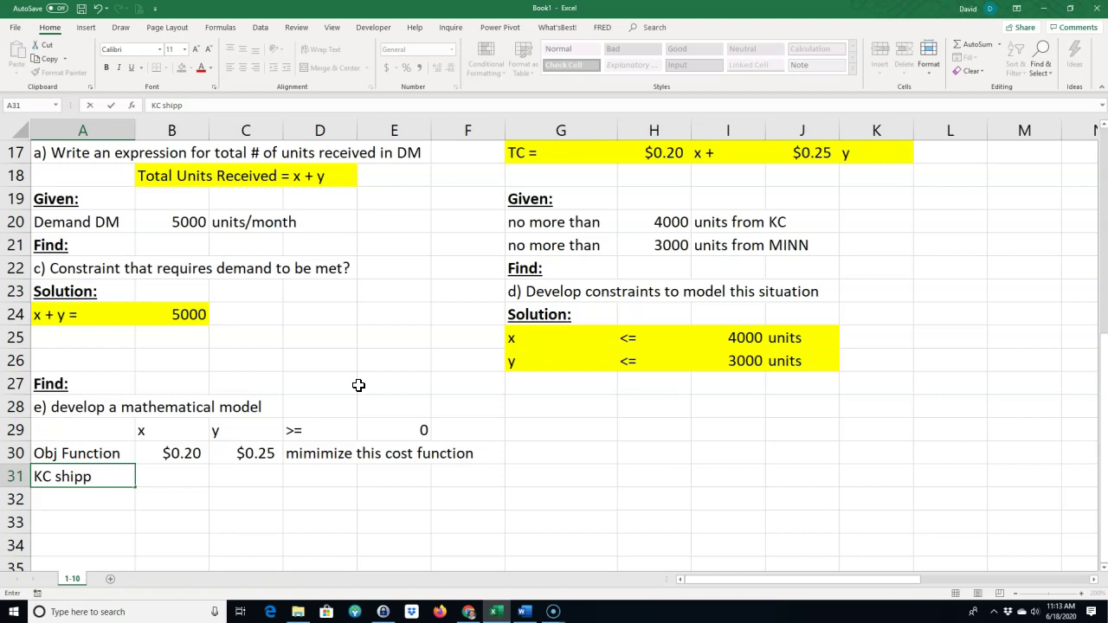
click(228, 522)
- Put a <= sign in D31 and link E31 to the 4000 limit in I25
click(177, 476)
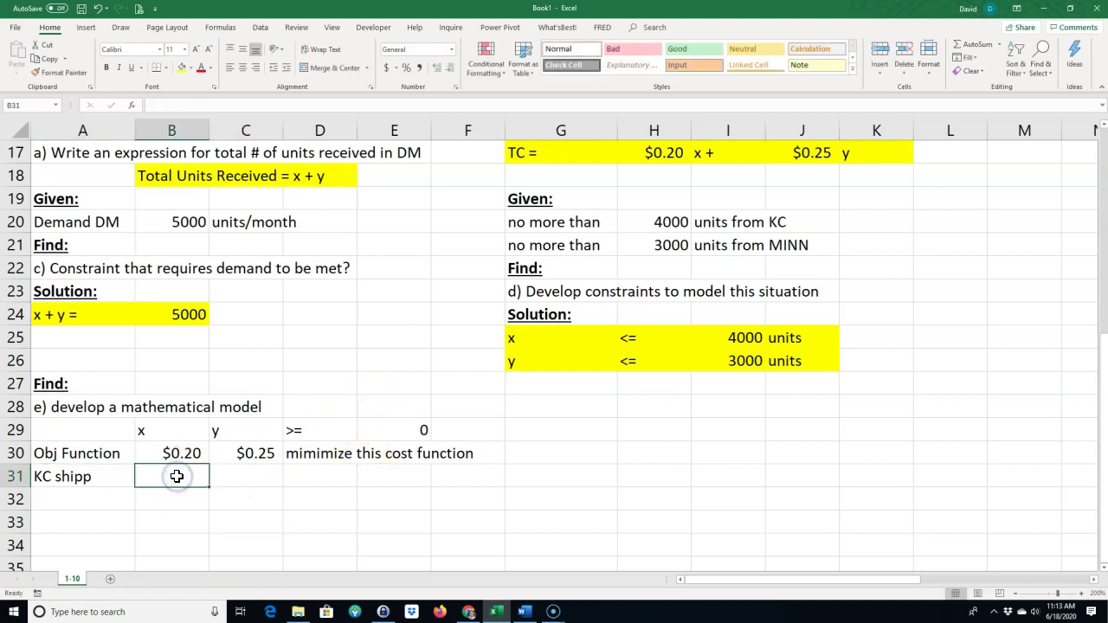
text(=)
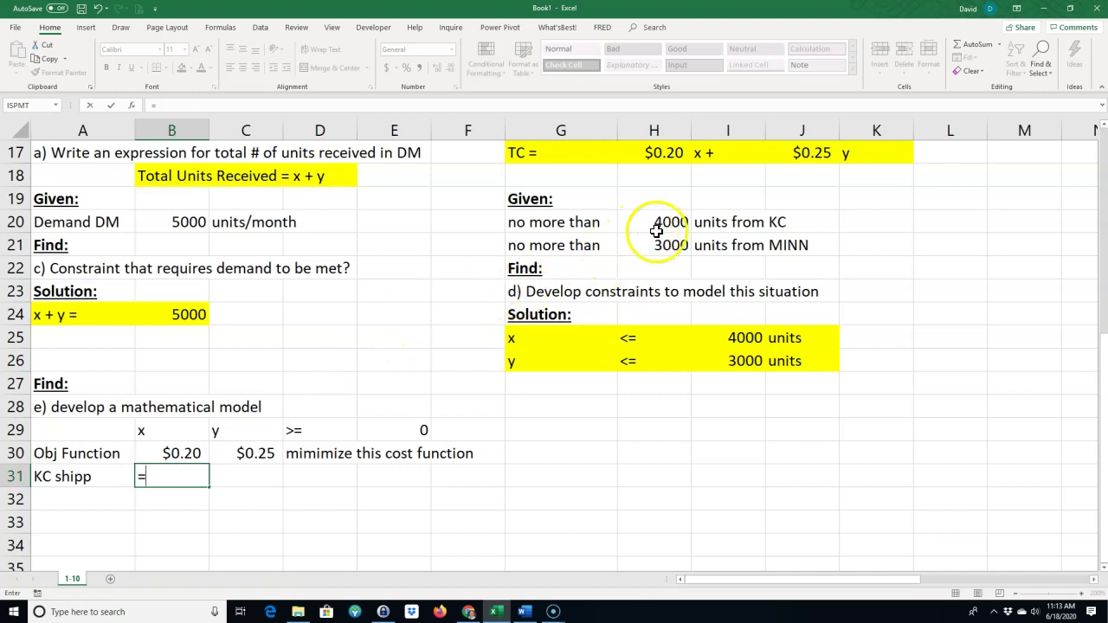
click(733, 338)
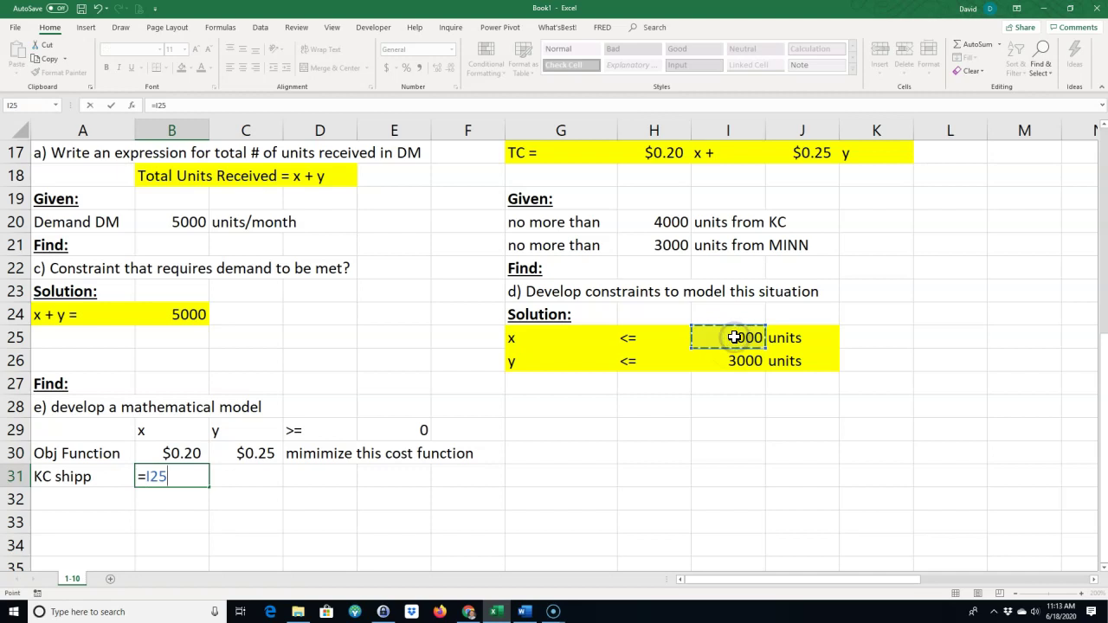
key(Return)
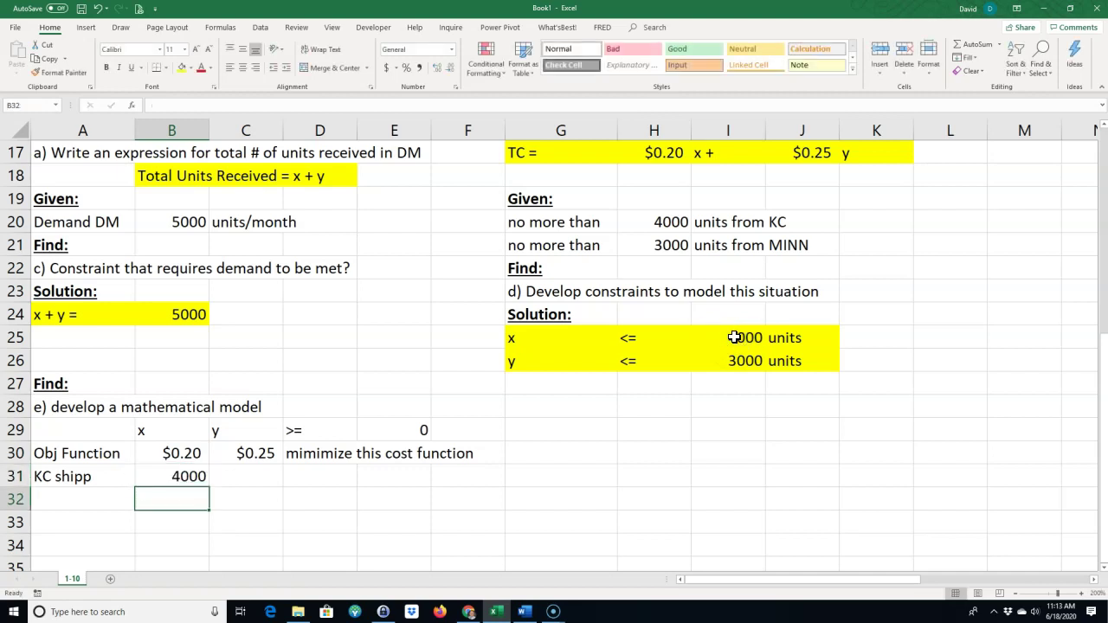
click(321, 476)
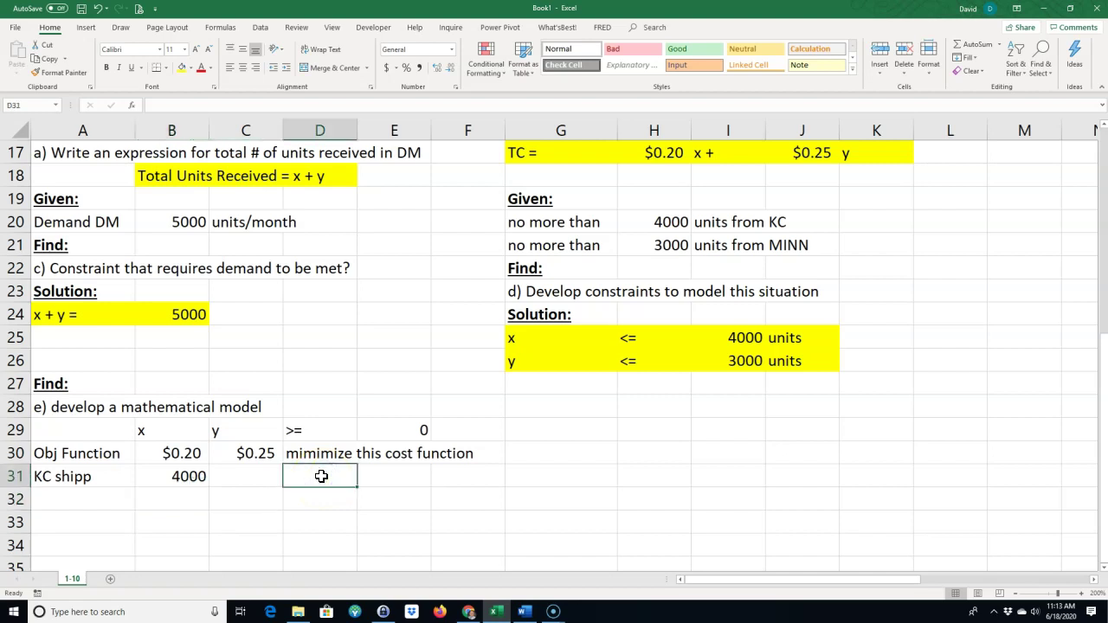
text(<)
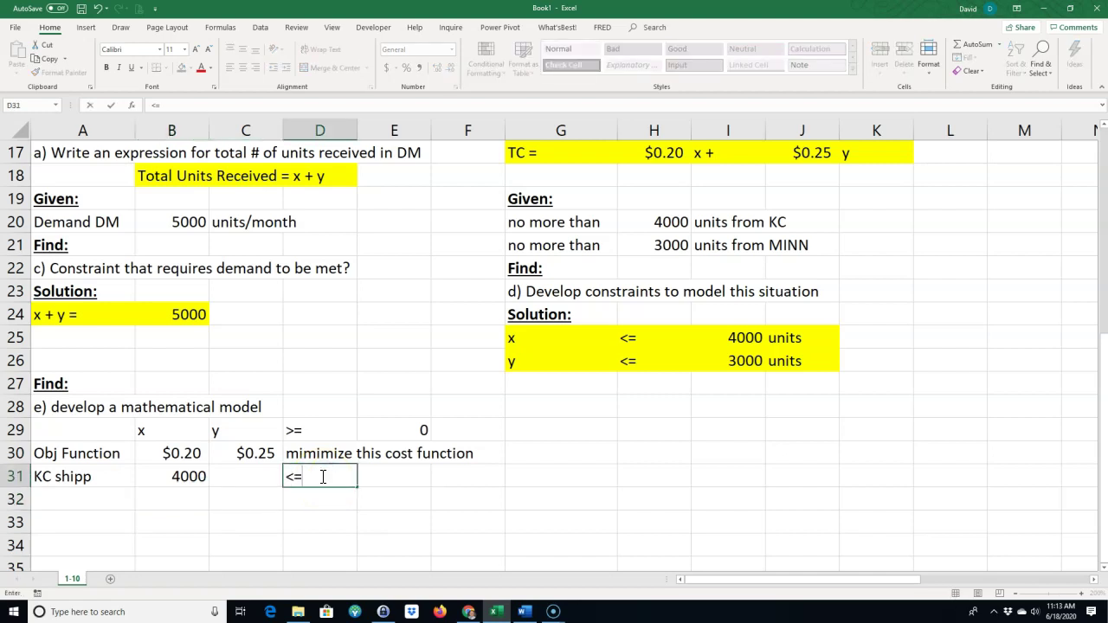
text(=)
click(187, 479)
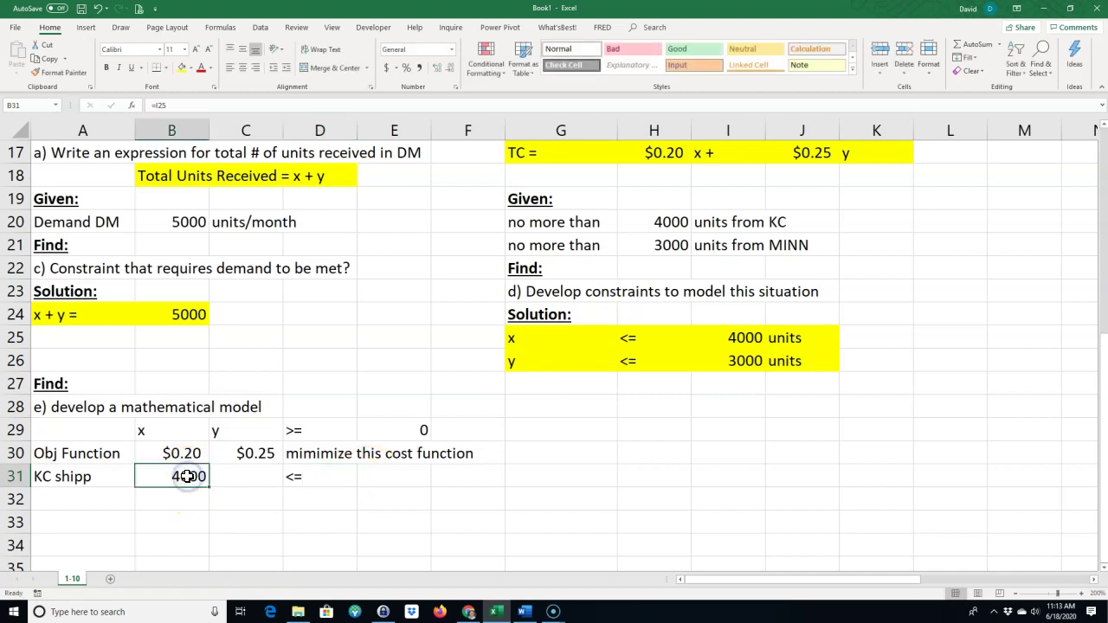
click(383, 474)
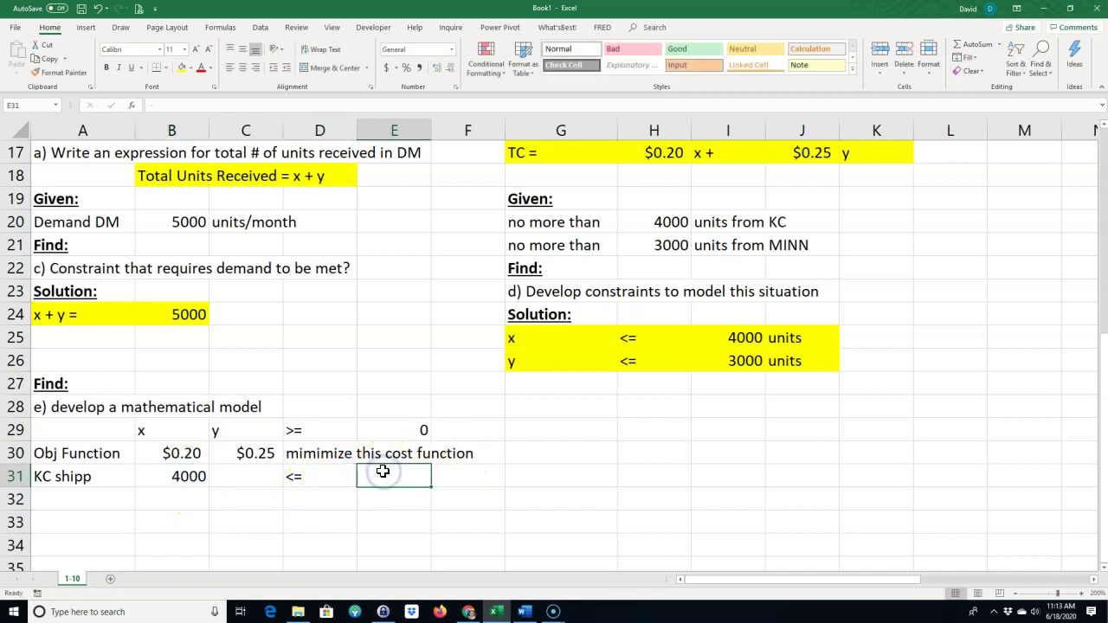
text(=)
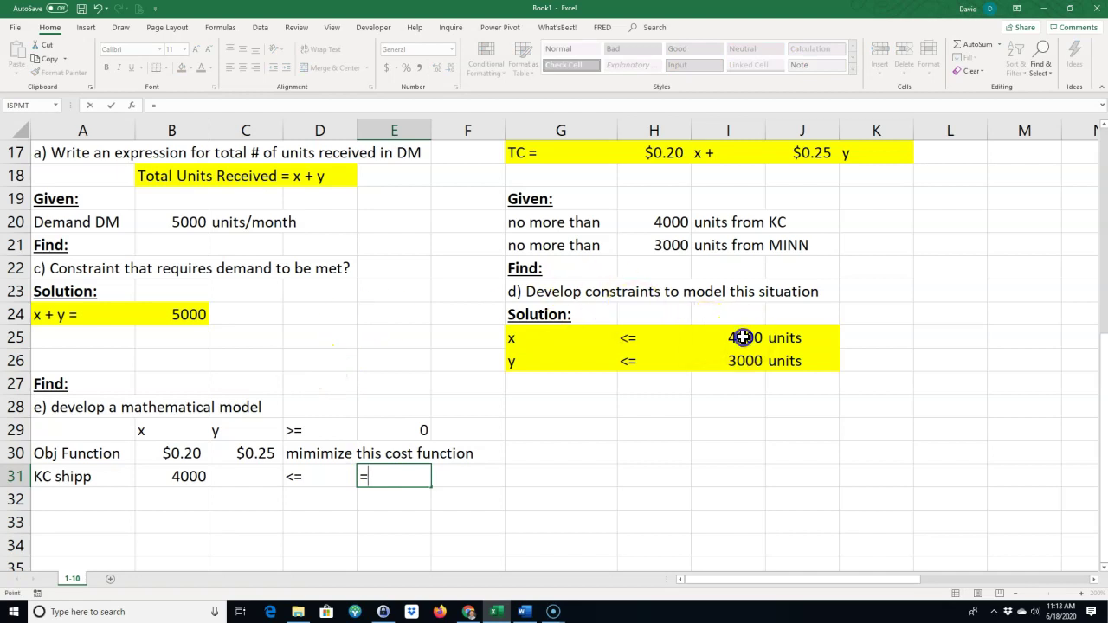
click(743, 338)
key(Return)
- Set the KC row coefficients to 1 for x in B31 and 0 for y in C31
click(175, 477)
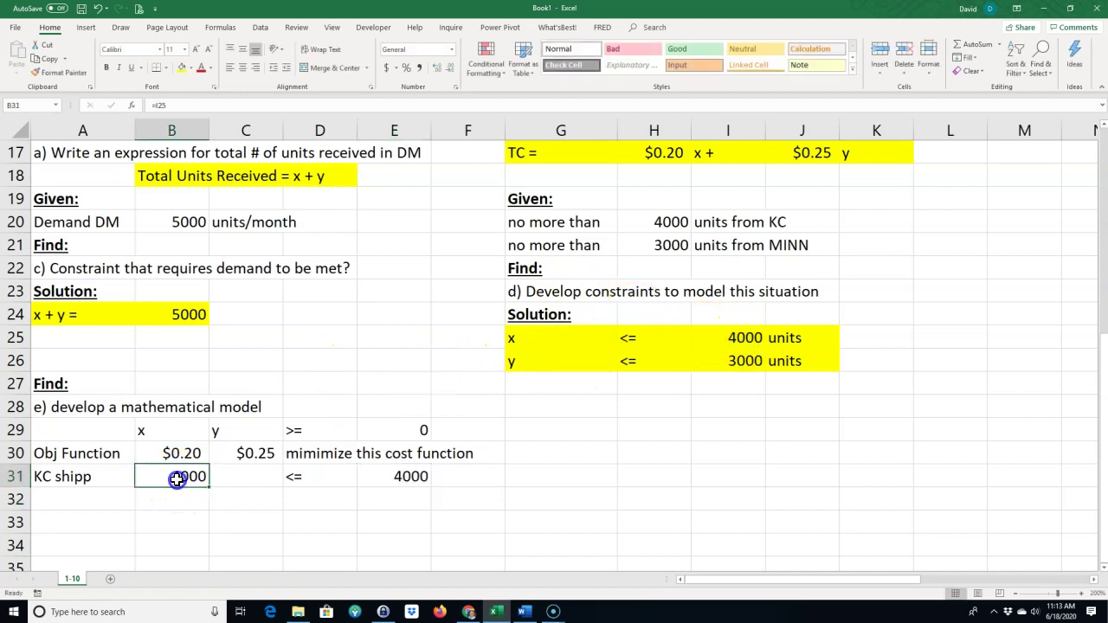
text(1)
click(189, 524)
click(178, 477)
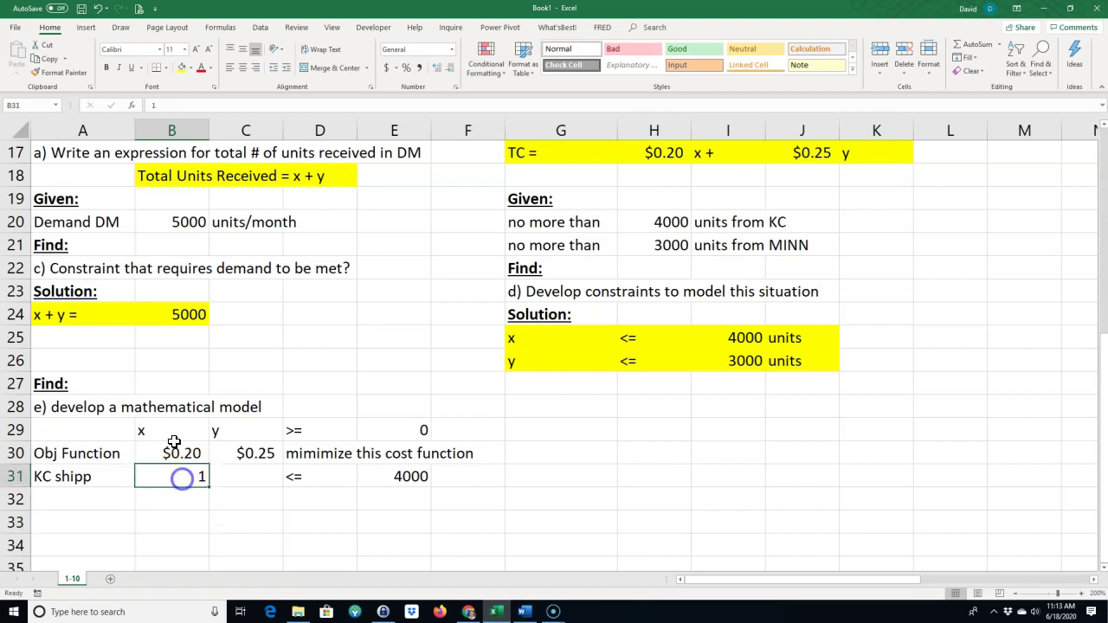
click(378, 480)
click(249, 477)
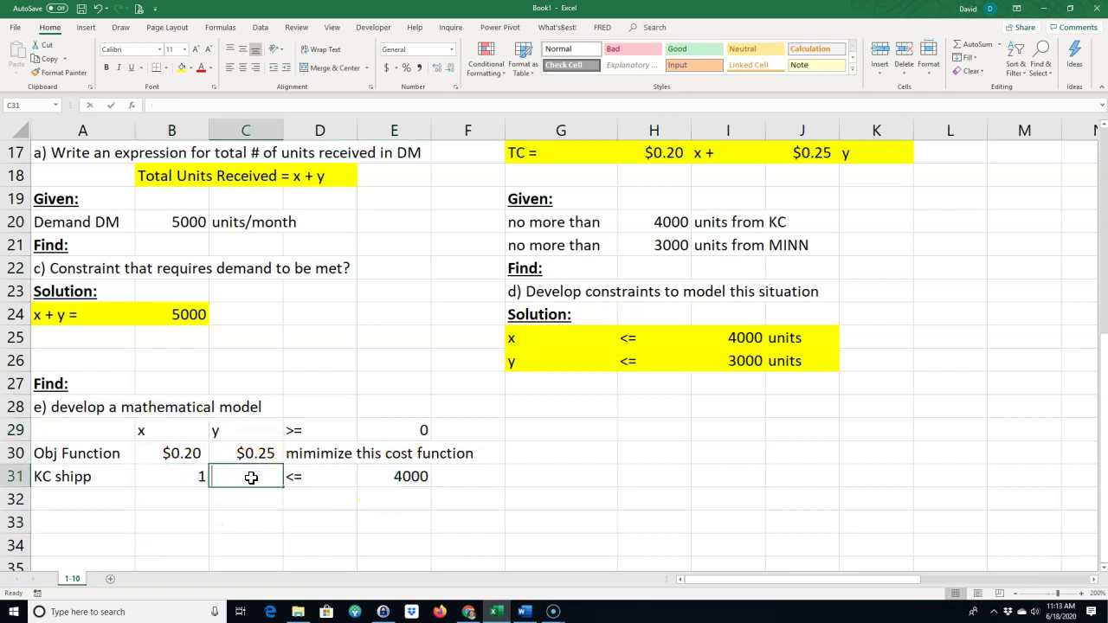
text(0)
click(173, 545)
click(54, 494)
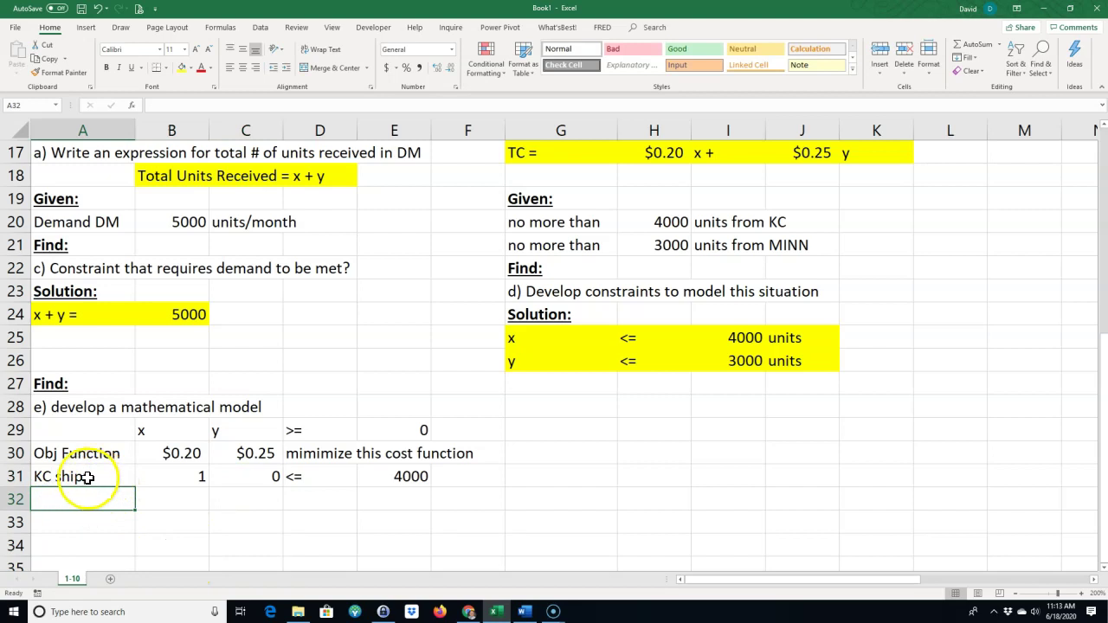
- Finish the KC shipping label and copy it into A32, renamed 'Minn shipping'
double_click(87, 477)
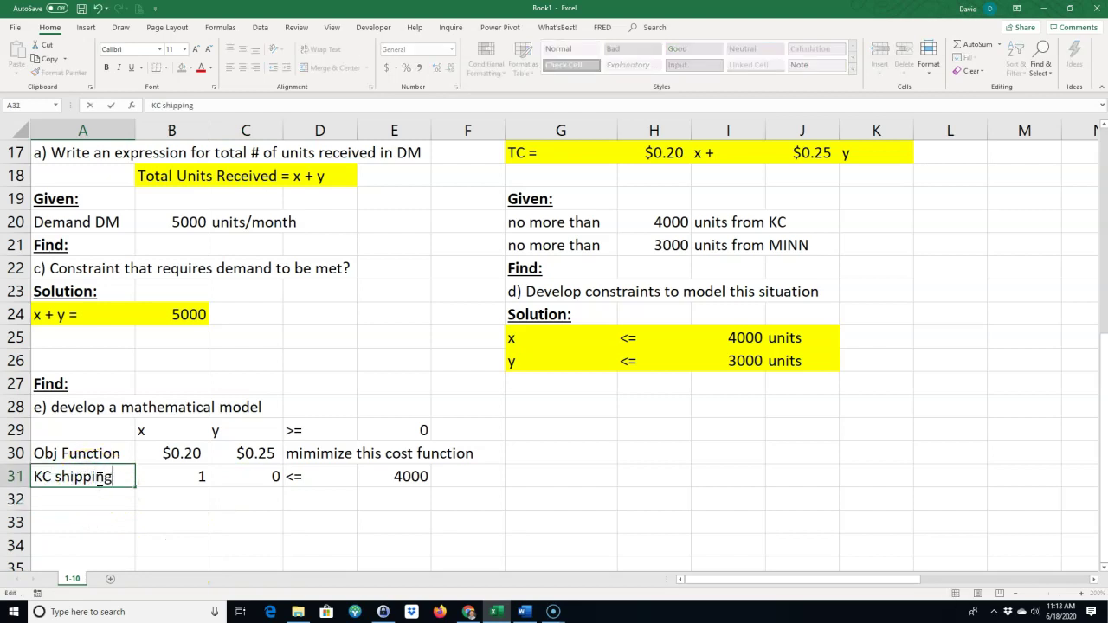
click(99, 502)
click(124, 483)
drag(135, 489, 131, 502)
click(75, 501)
double_click(44, 500)
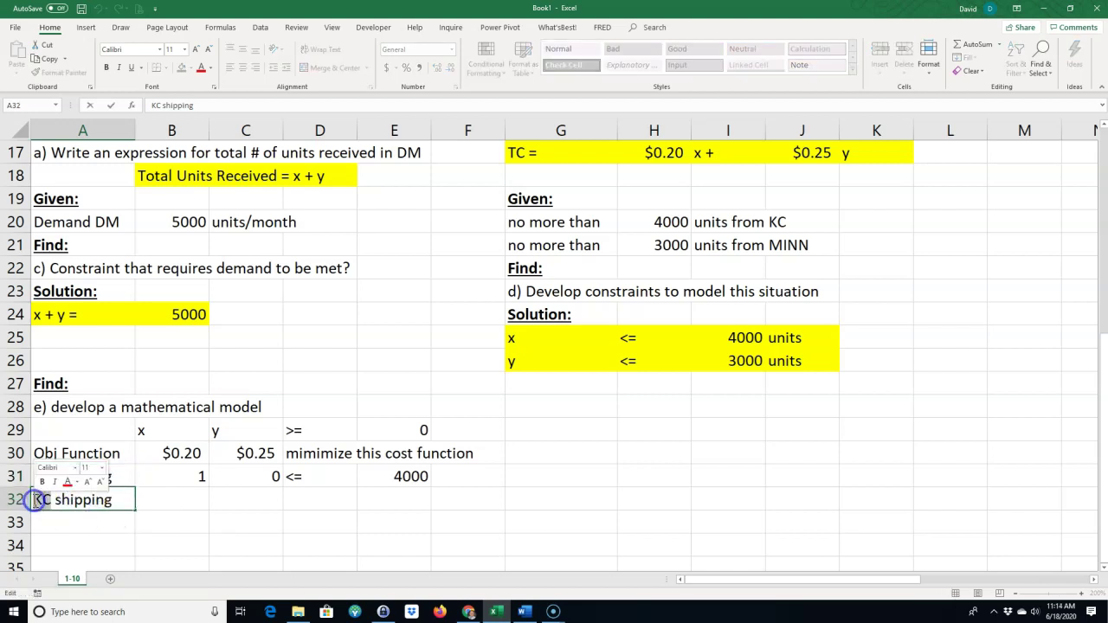
text(Minn)
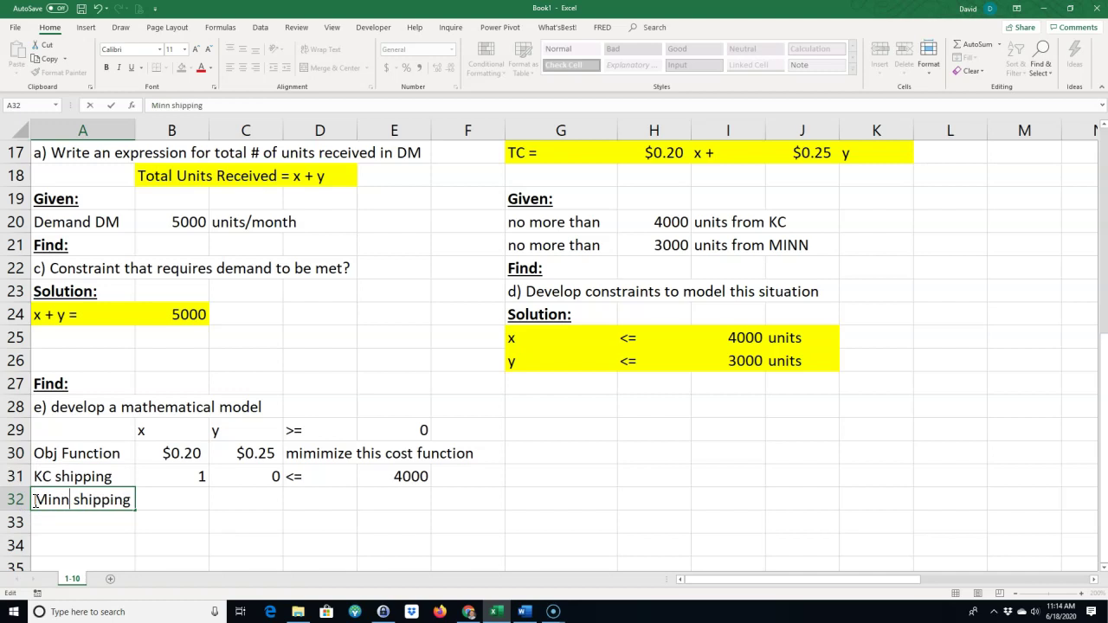
click(143, 494)
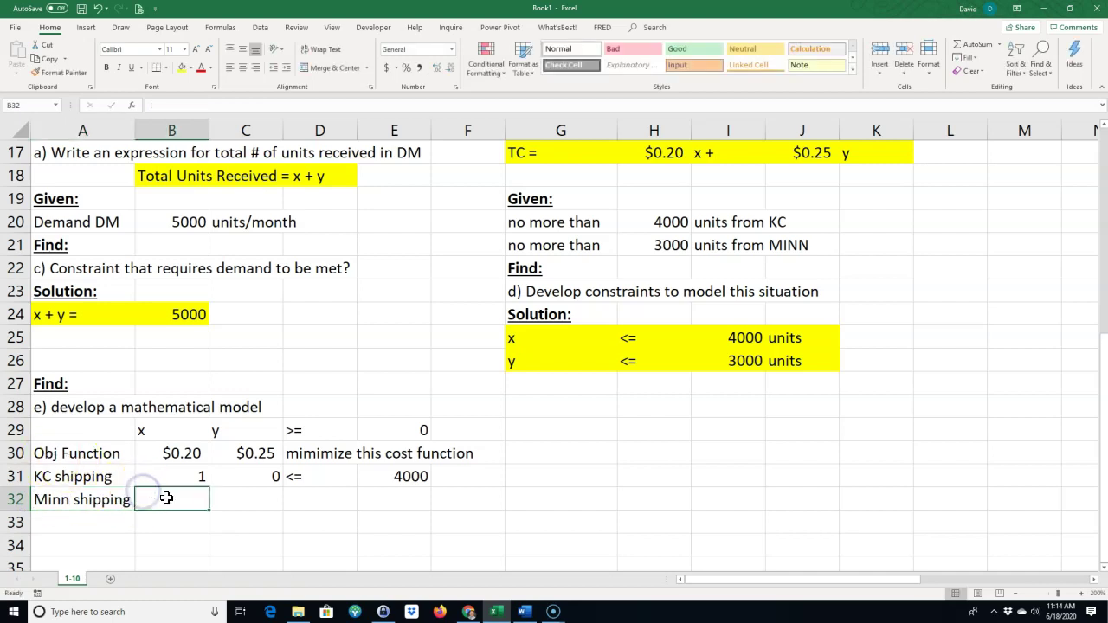
- Enter the Minn shipping coefficients: 0 for x and 1 for y
text(0)
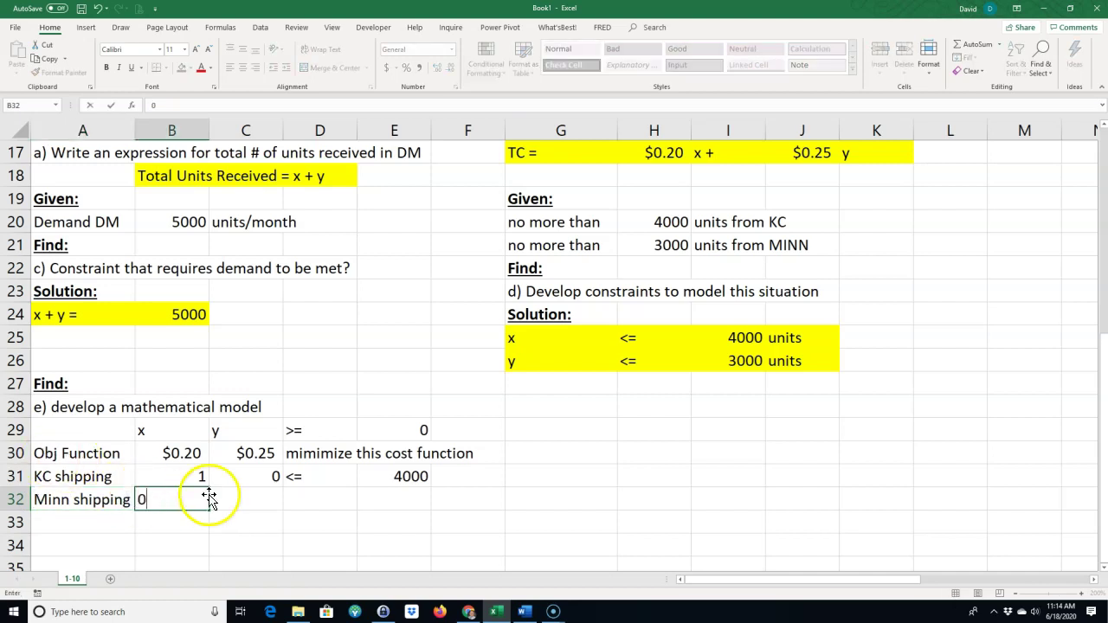
click(255, 497)
text(1)
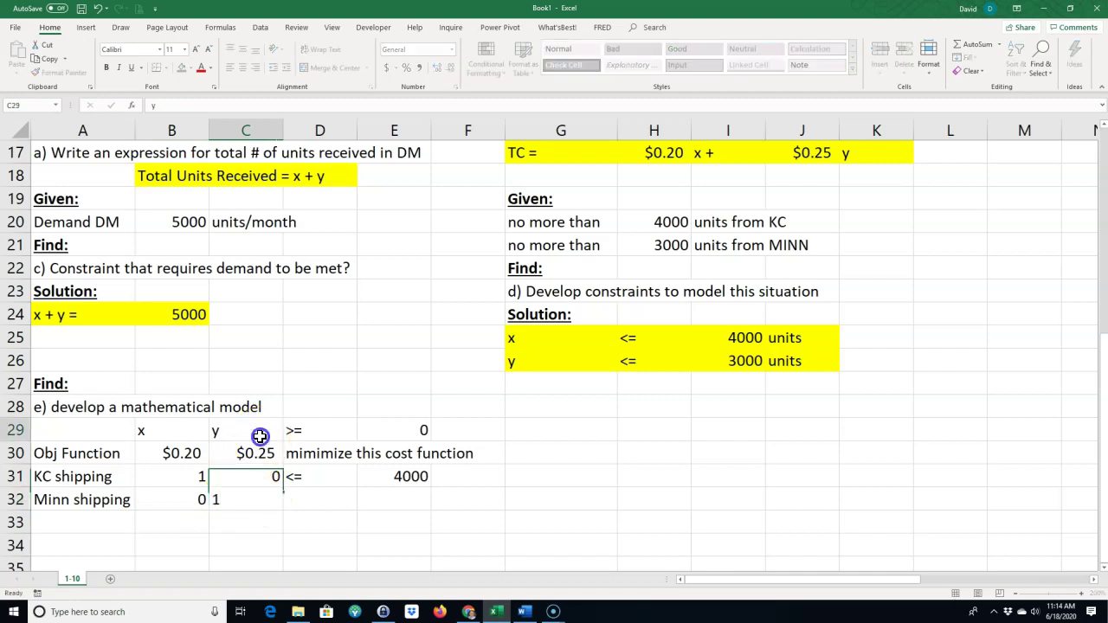
click(258, 431)
- Link the Minn shipping limit in E32 to the 3000 MINN cap with =I26
click(386, 500)
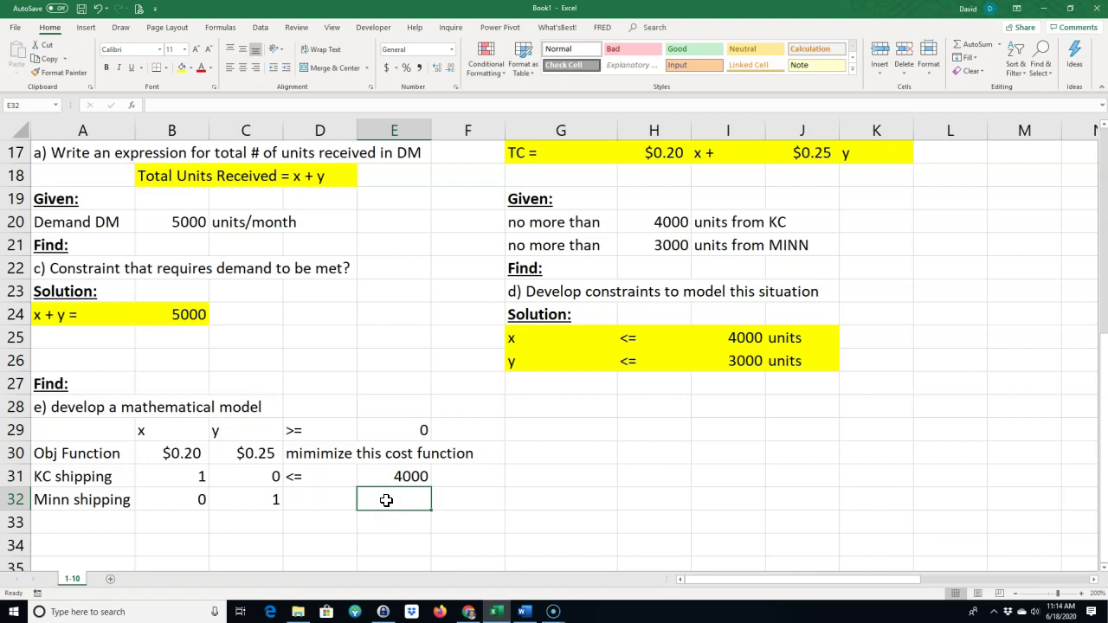
text(300)
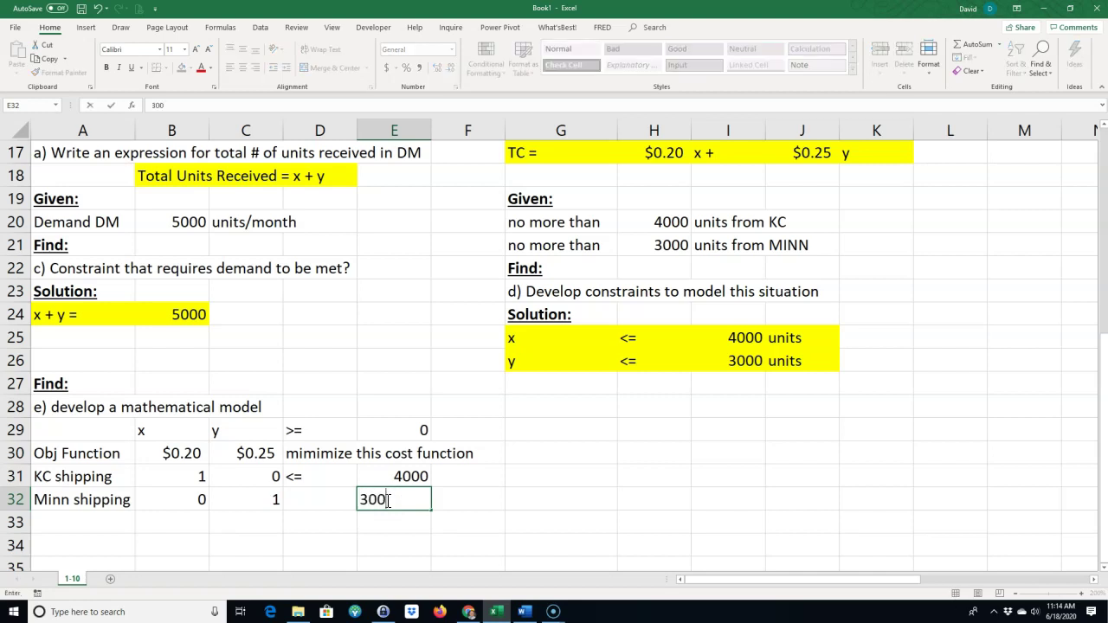
text(0)
click(388, 500)
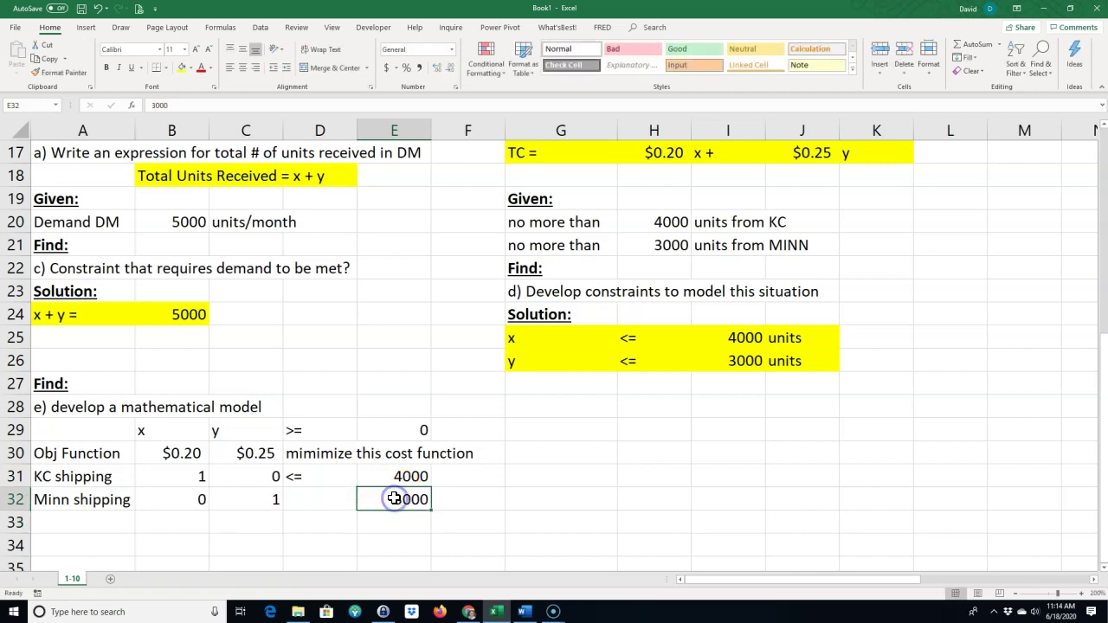
text(=)
click(735, 363)
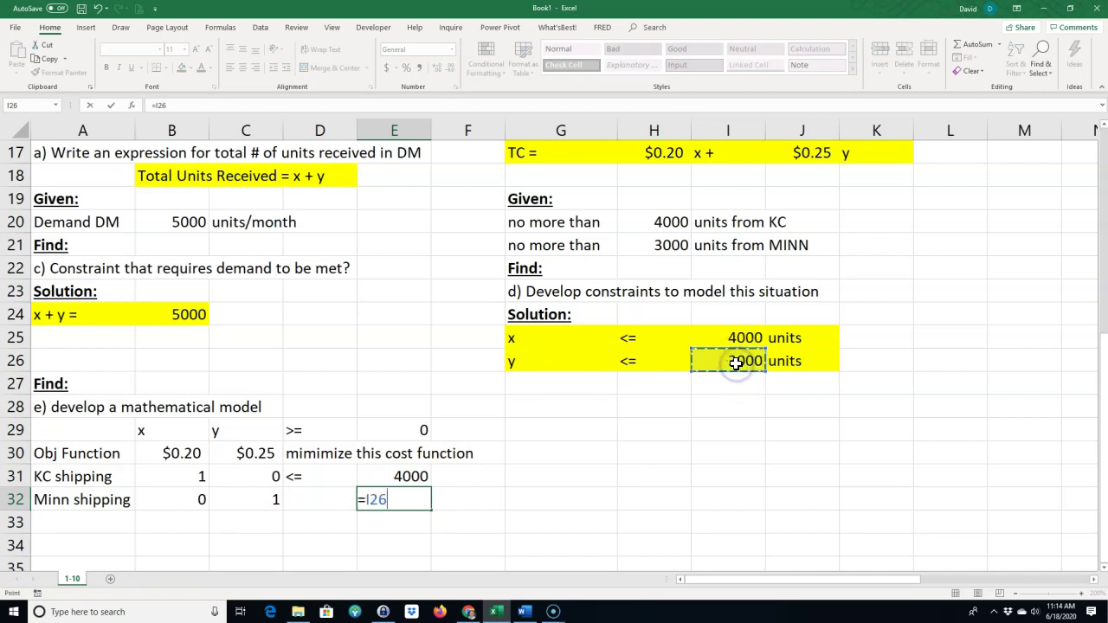
key(Return)
click(316, 476)
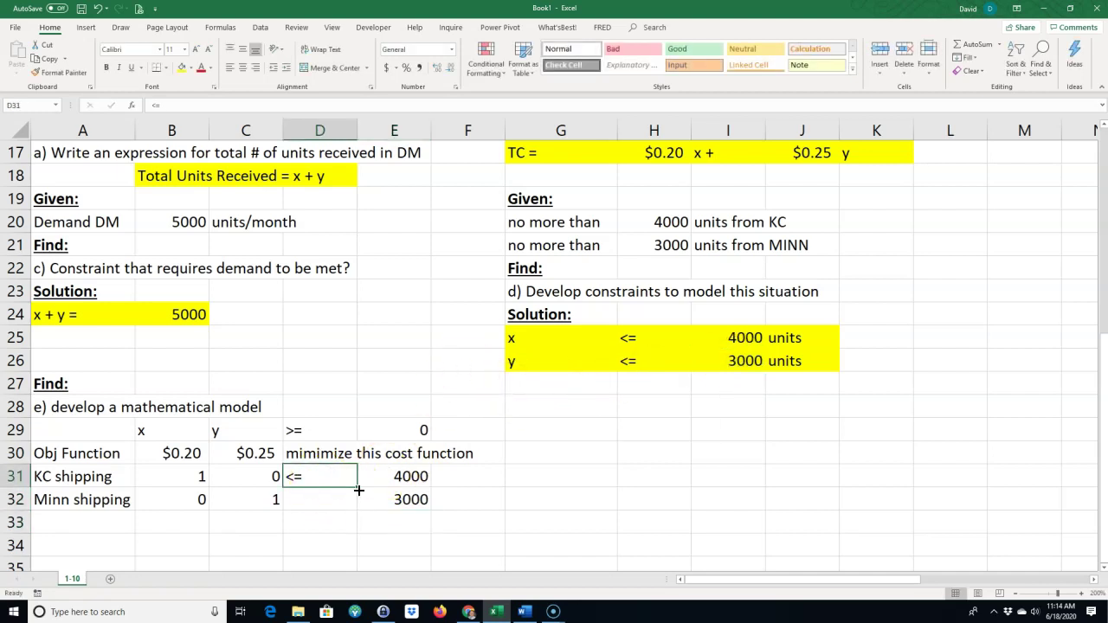
- Copy the <= sign down into D32 and fill the model table A29:F32 yellow
drag(358, 491, 336, 507)
click(265, 524)
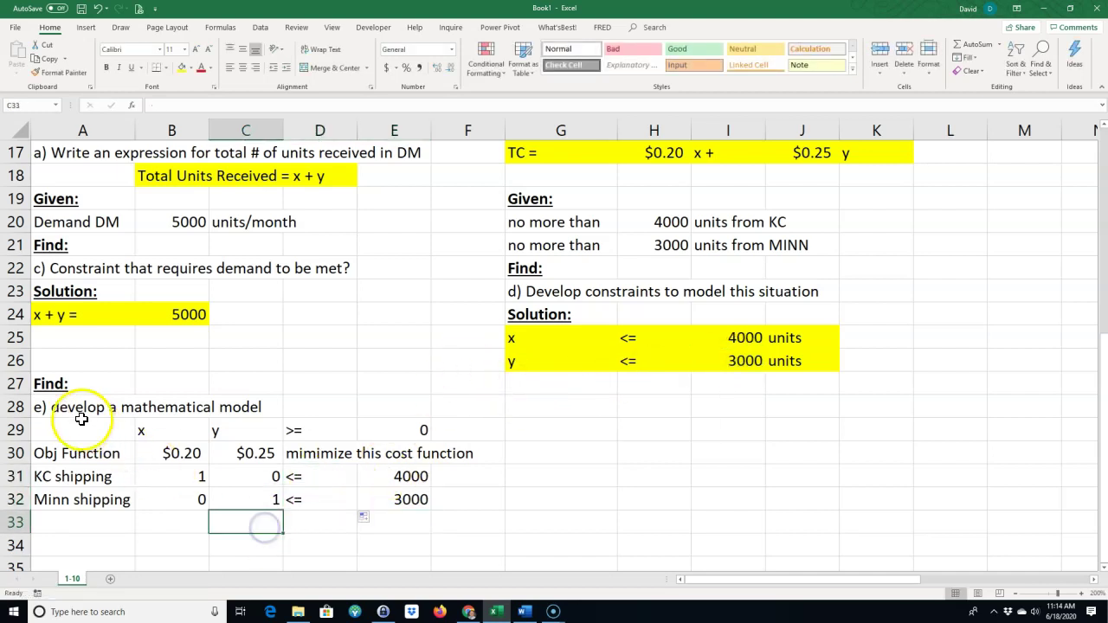
drag(39, 431, 422, 516)
drag(86, 437, 447, 505)
click(182, 67)
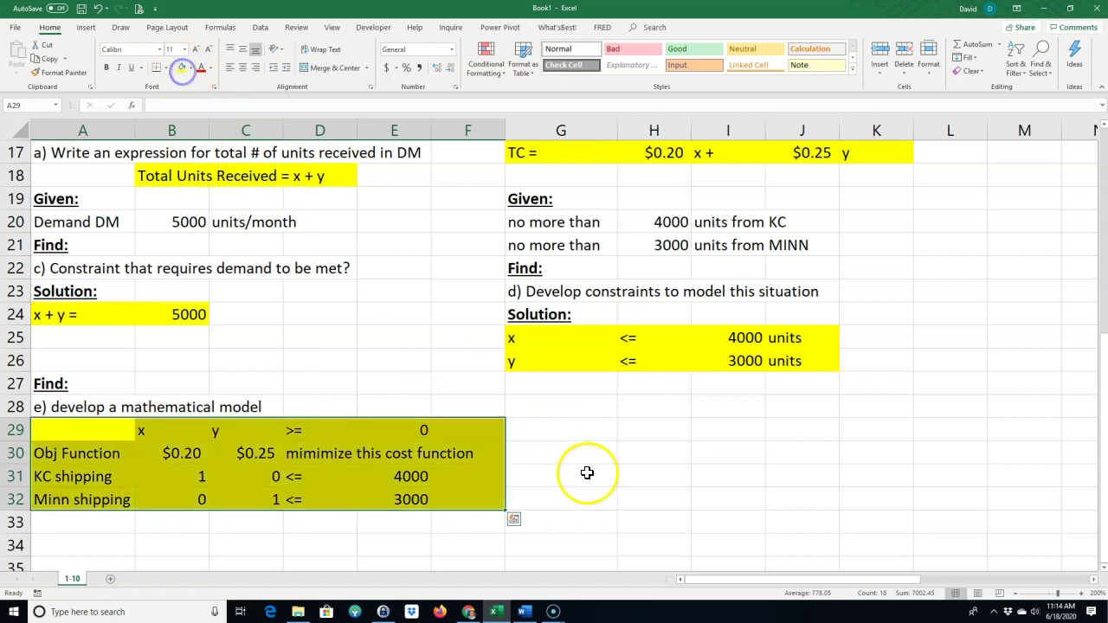
click(589, 474)
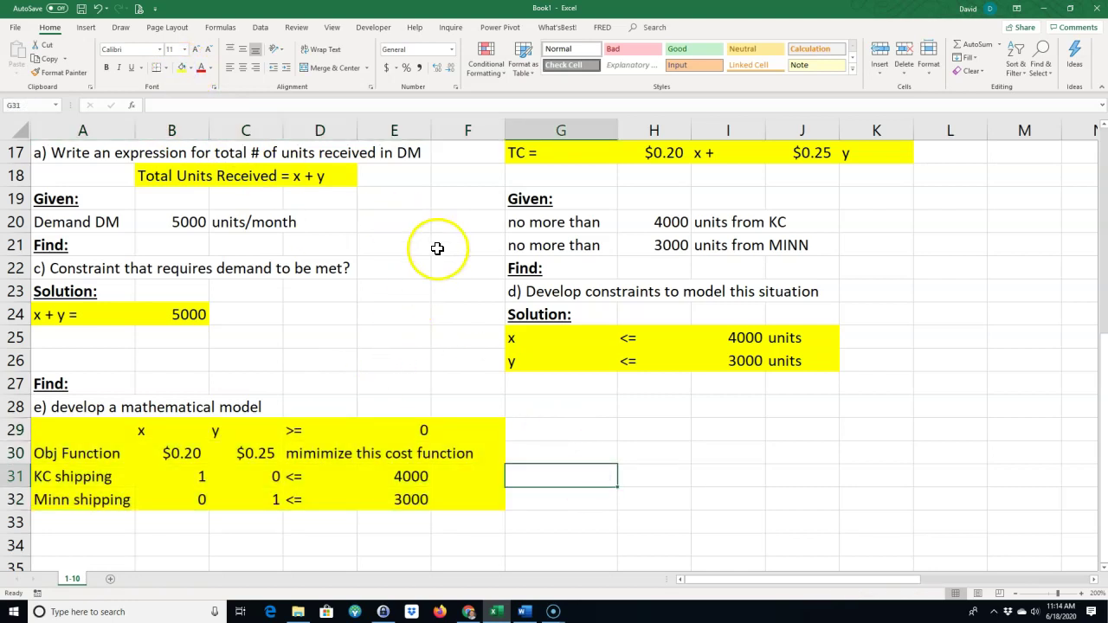
scroll(442, 289, up, 5)
scroll(442, 292, up, 1)
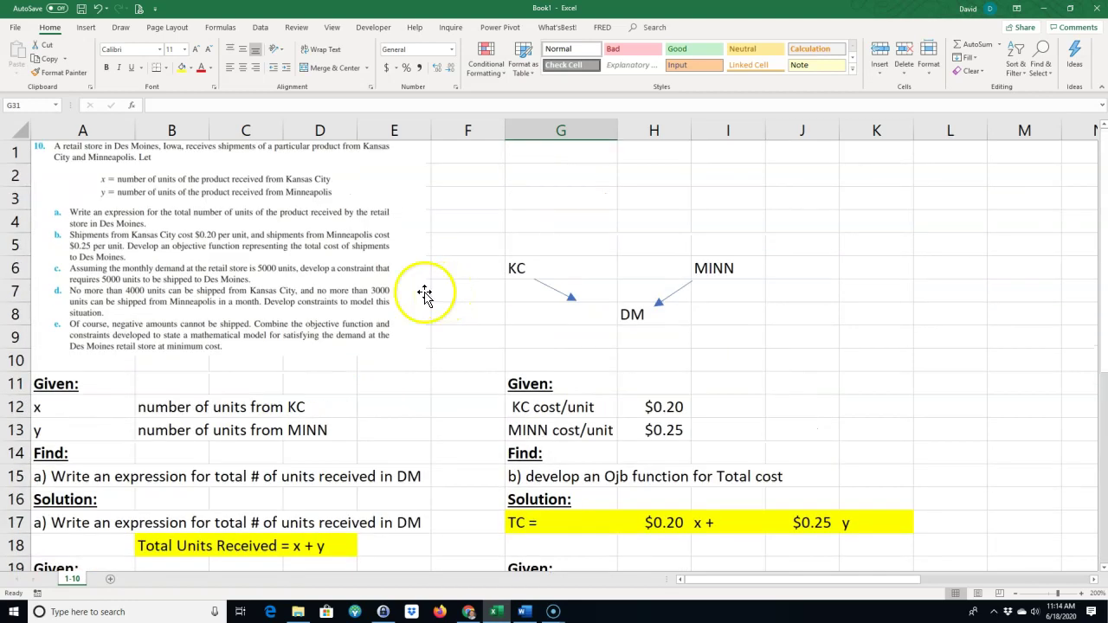
scroll(426, 290, down, 6)
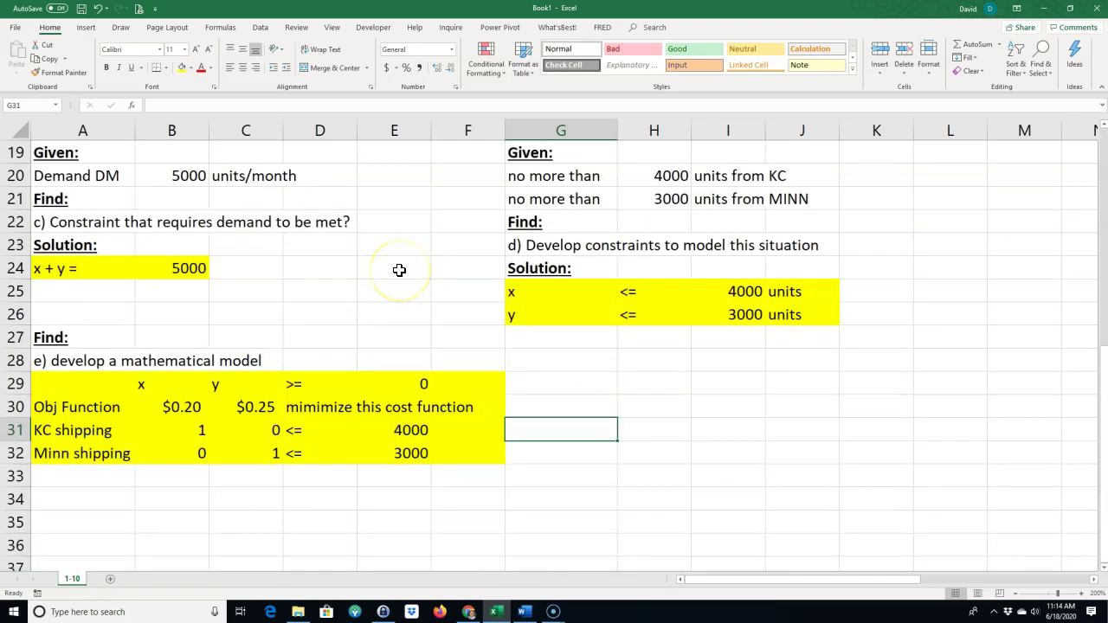
scroll(399, 270, up, 4)
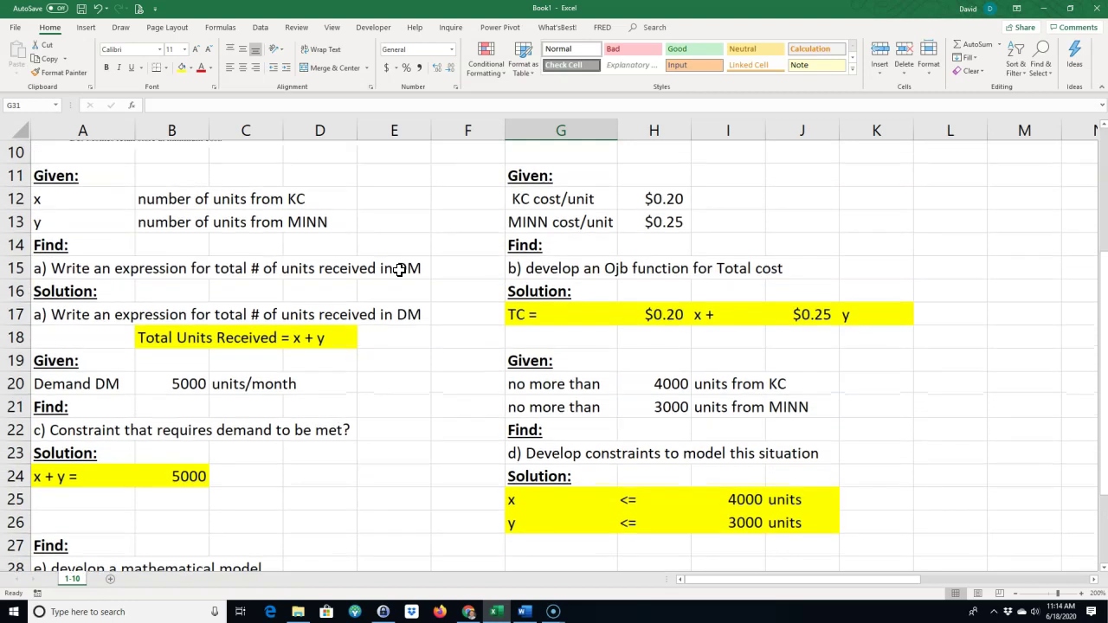
scroll(399, 270, up, 2)
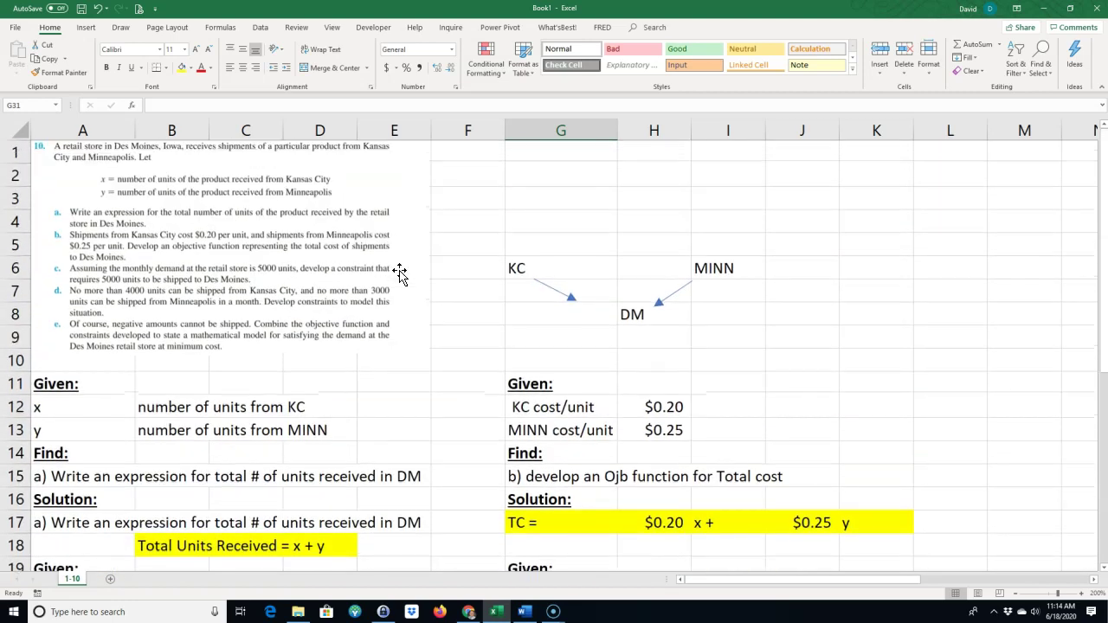
scroll(211, 390, down, 3)
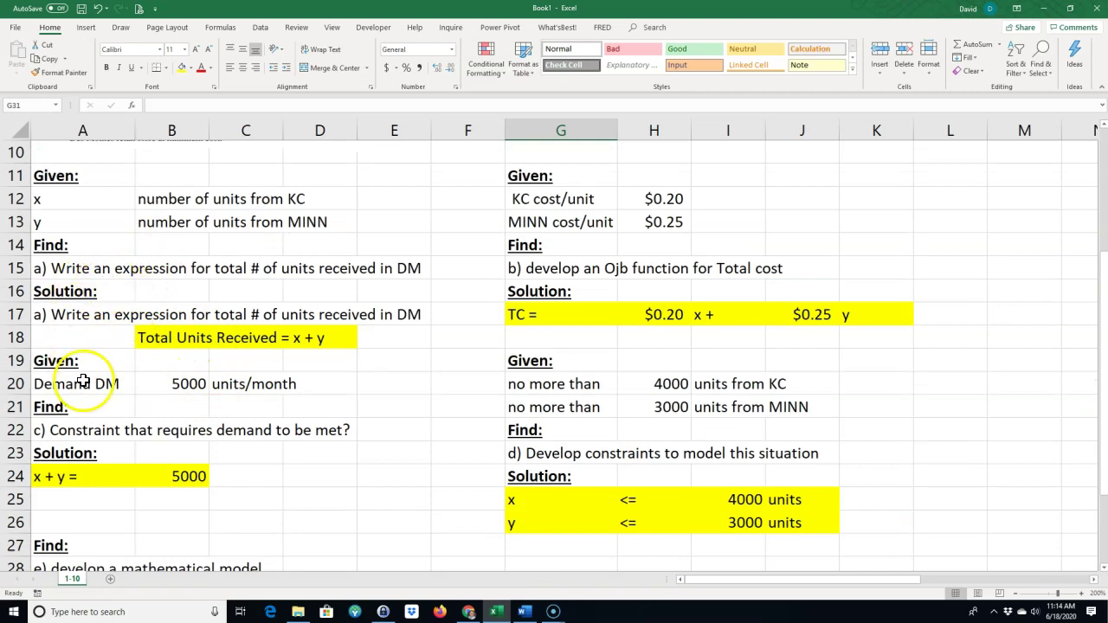
scroll(383, 467, up, 2)
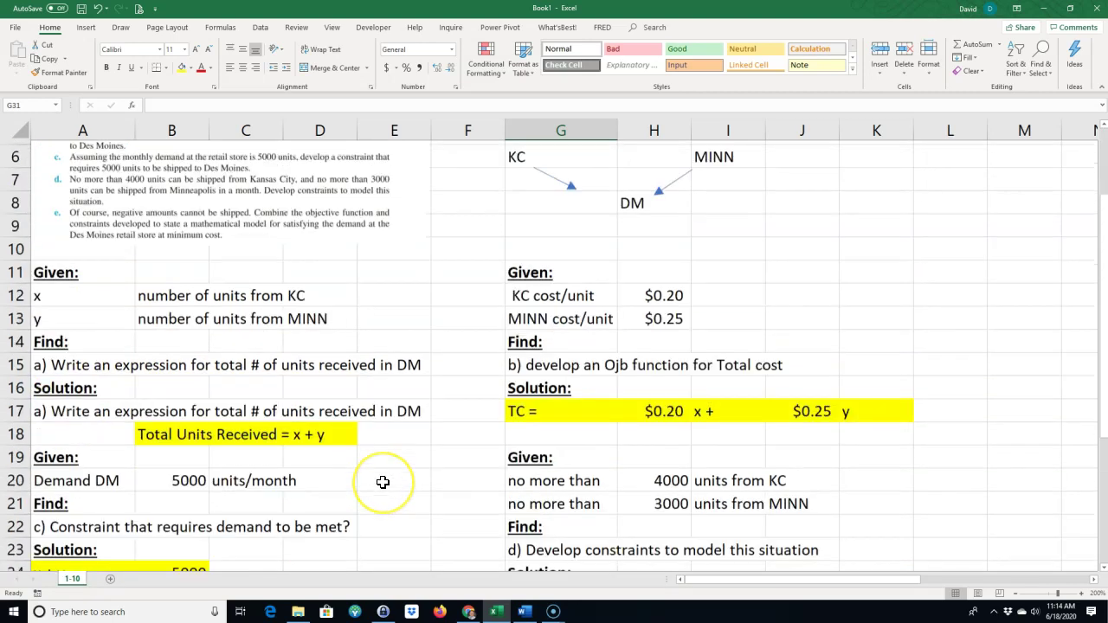
scroll(382, 482, up, 1)
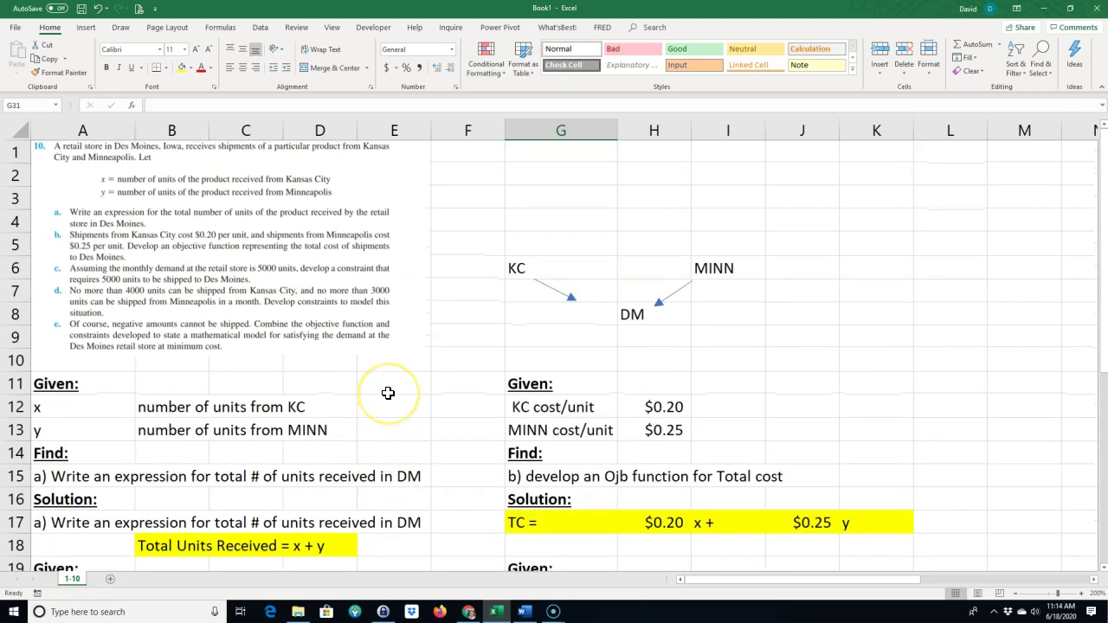
scroll(421, 389, down, 1)
drag(39, 340, 227, 359)
click(105, 389)
click(105, 397)
drag(70, 430, 252, 476)
drag(530, 314, 673, 364)
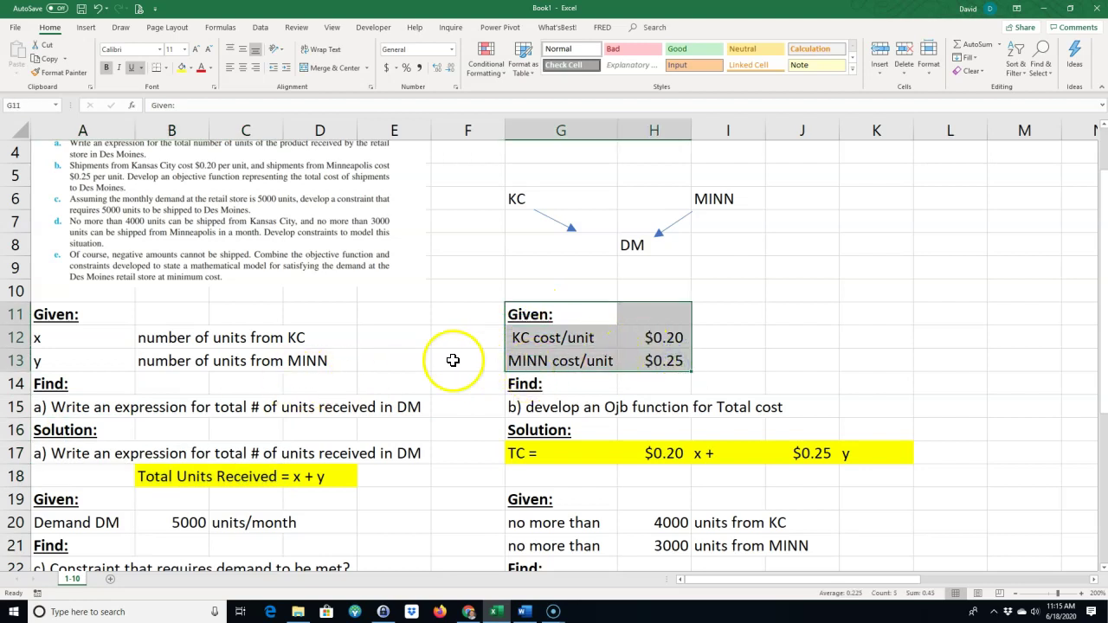
drag(71, 343, 237, 366)
drag(524, 318, 601, 363)
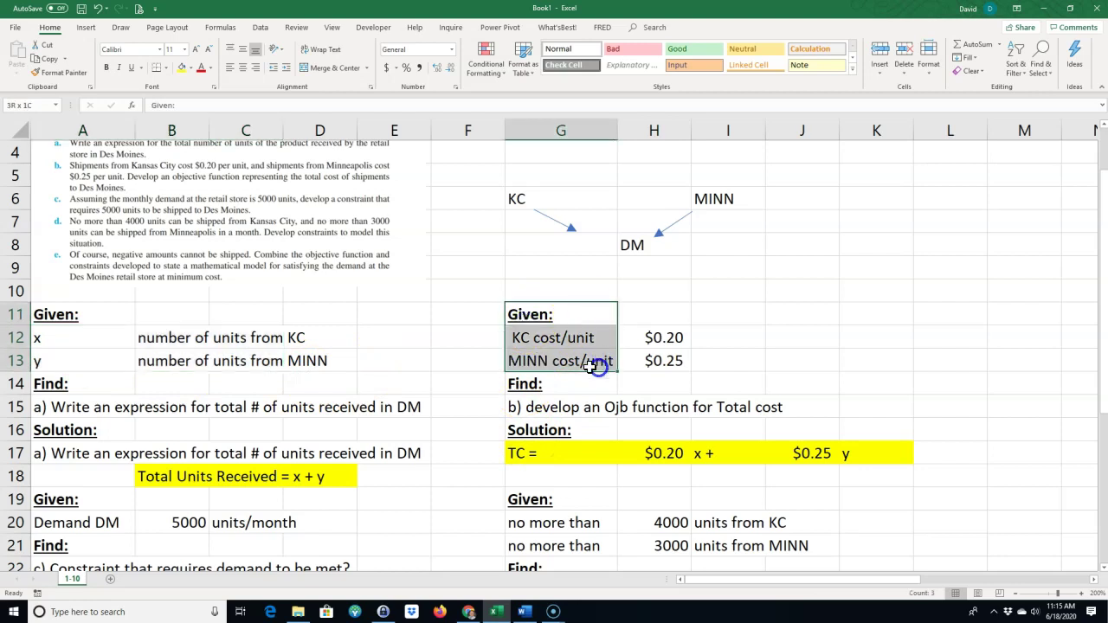
click(115, 346)
click(561, 403)
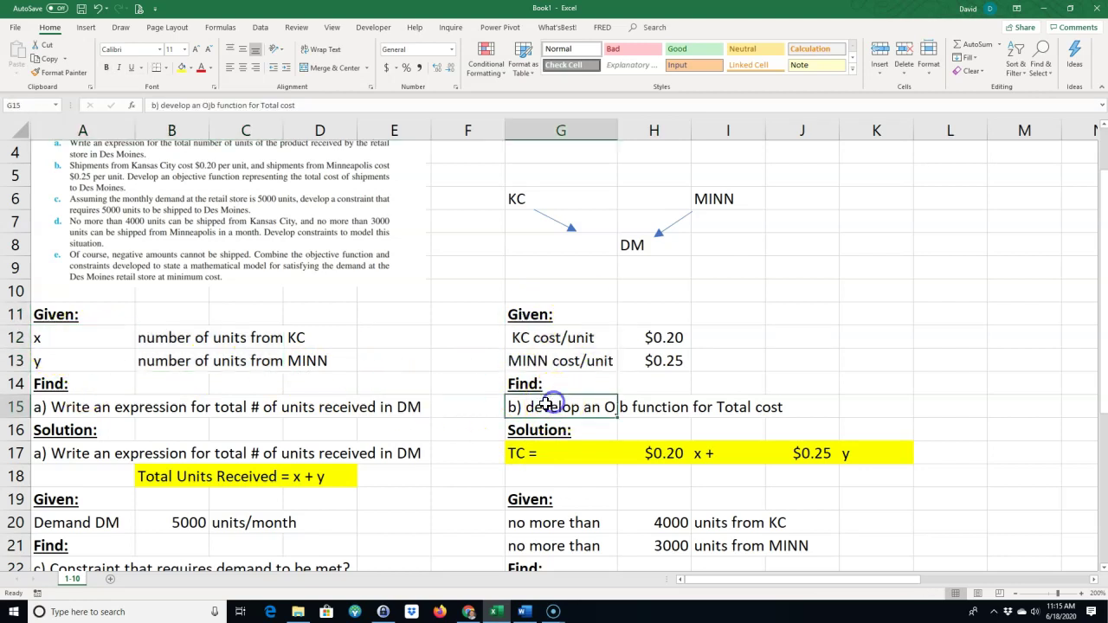
click(561, 457)
drag(561, 457, 823, 457)
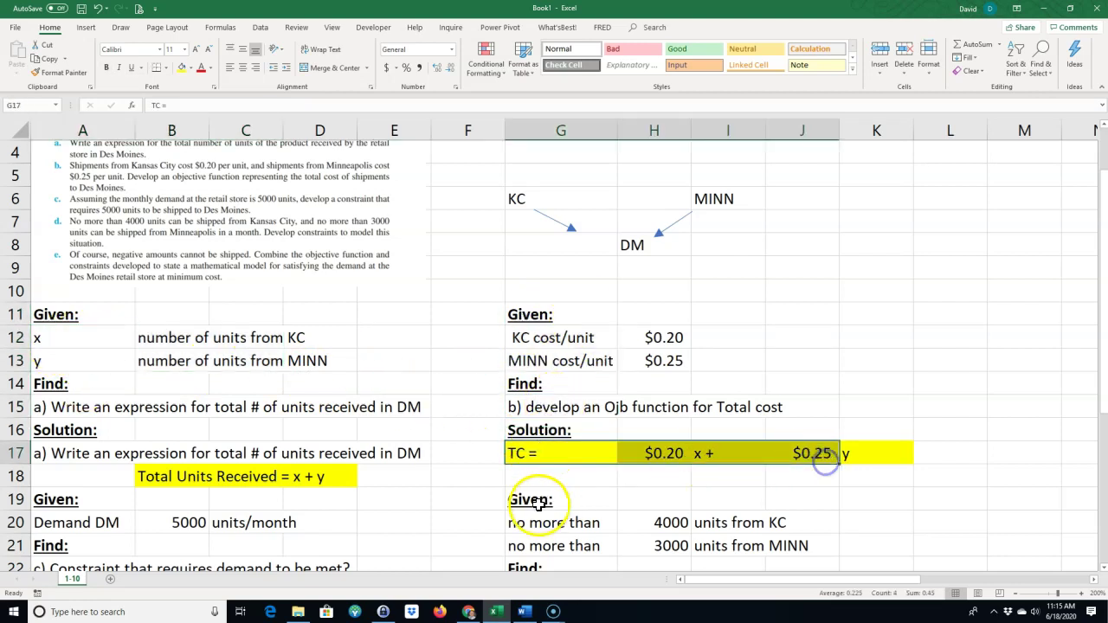
click(427, 522)
scroll(405, 502, down, 2)
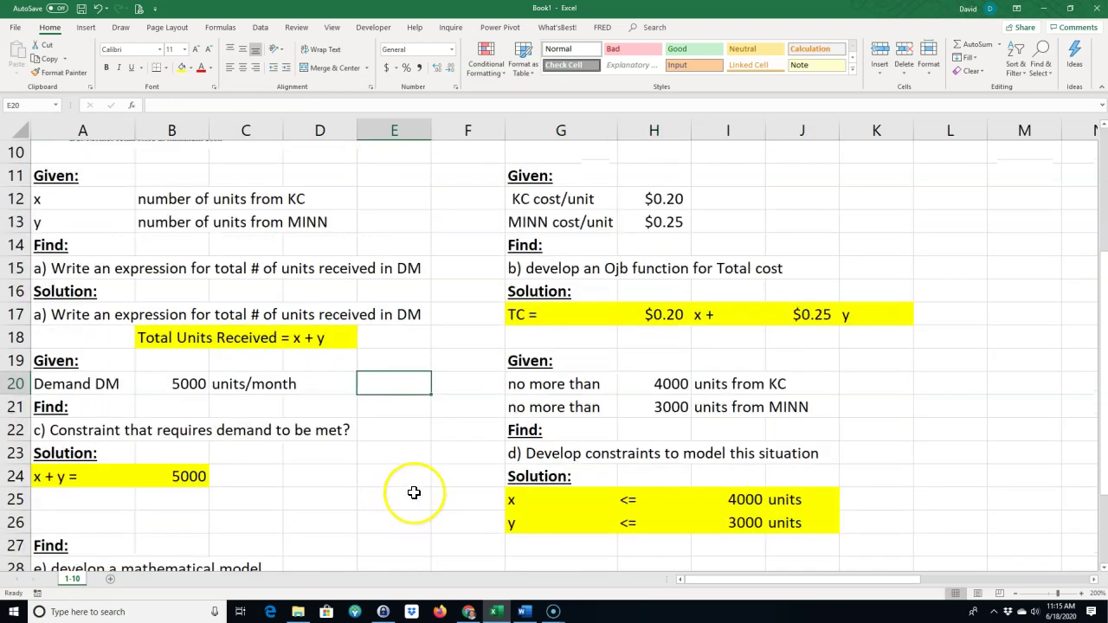
scroll(413, 493, up, 3)
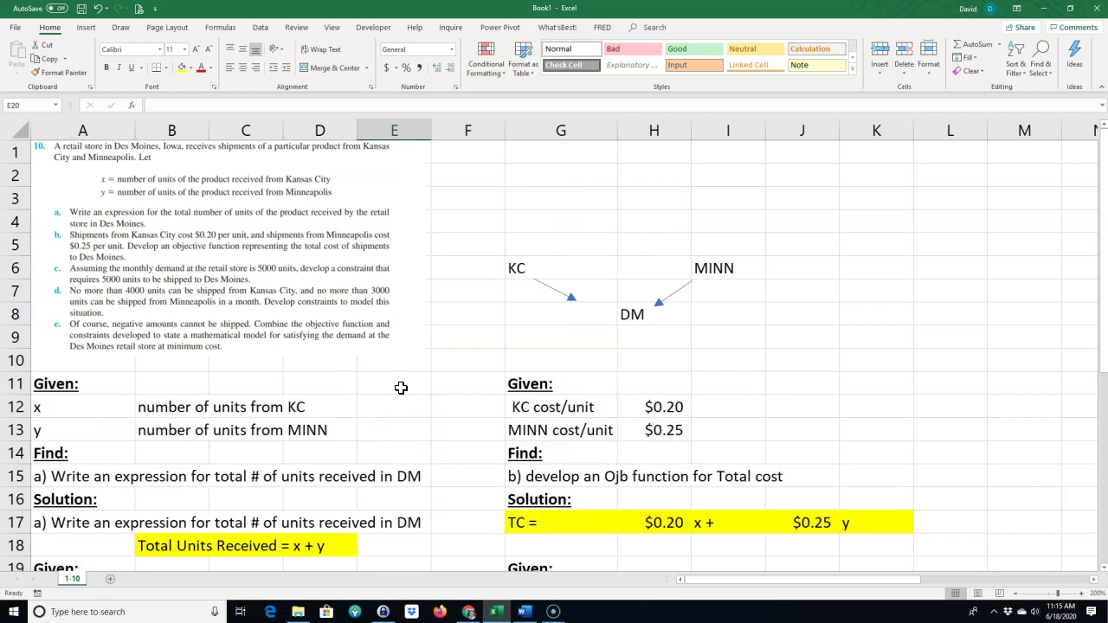
scroll(398, 402, down, 8)
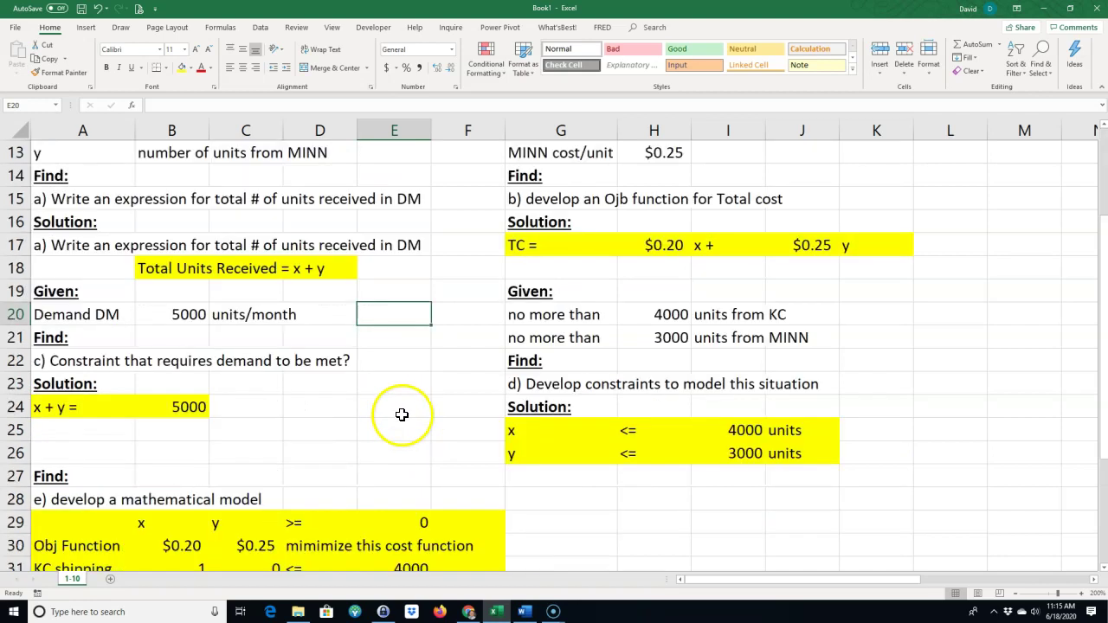
scroll(338, 346, up, 1)
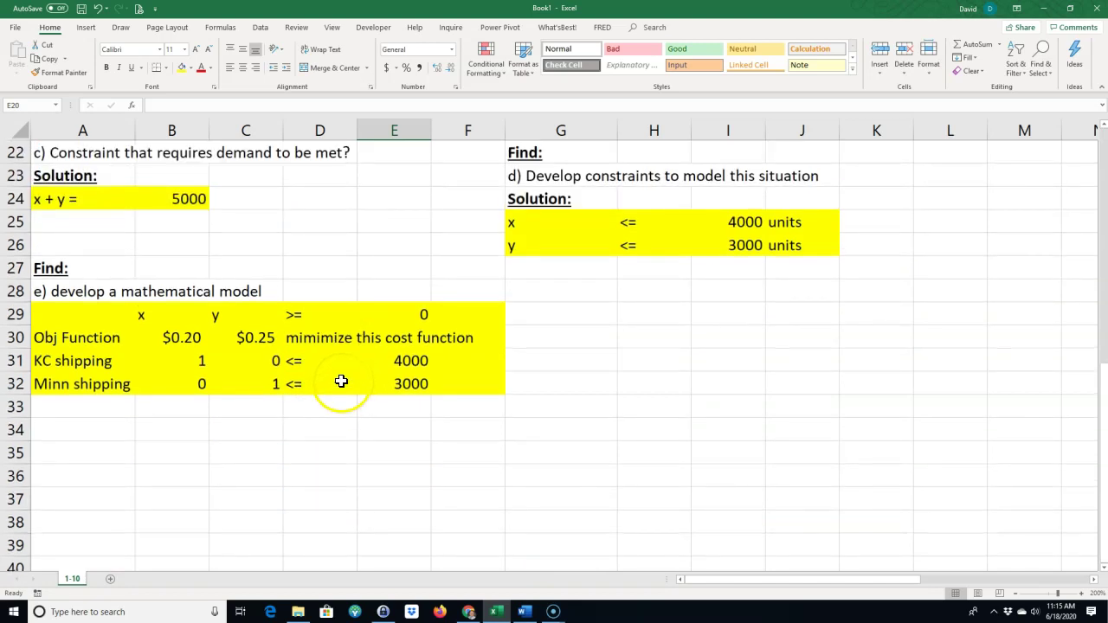
scroll(346, 385, up, 1)
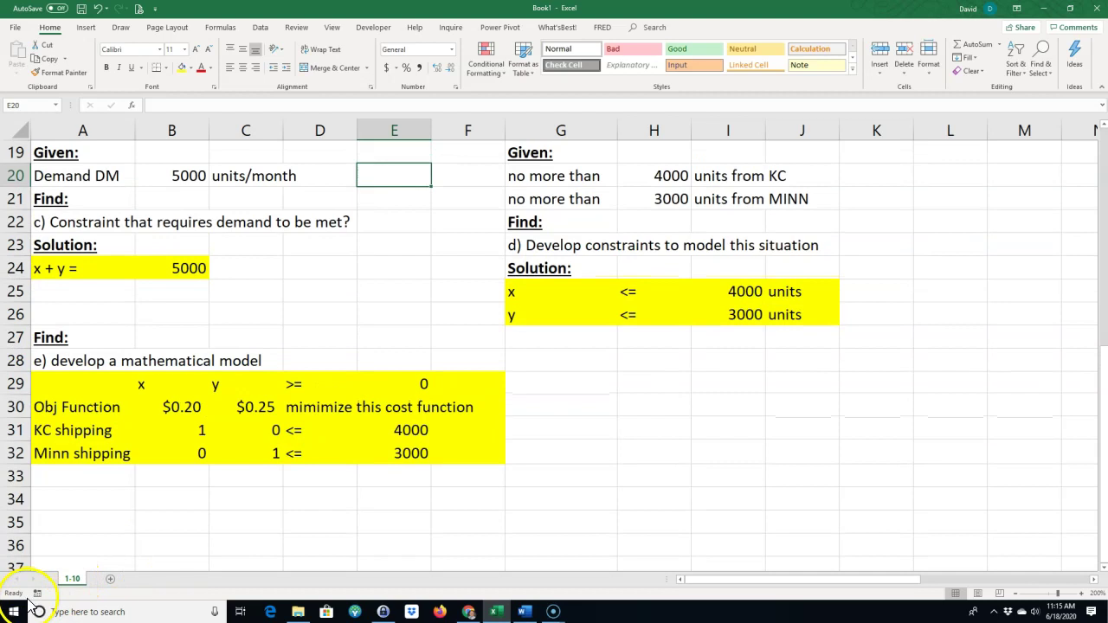
scroll(358, 352, up, 6)
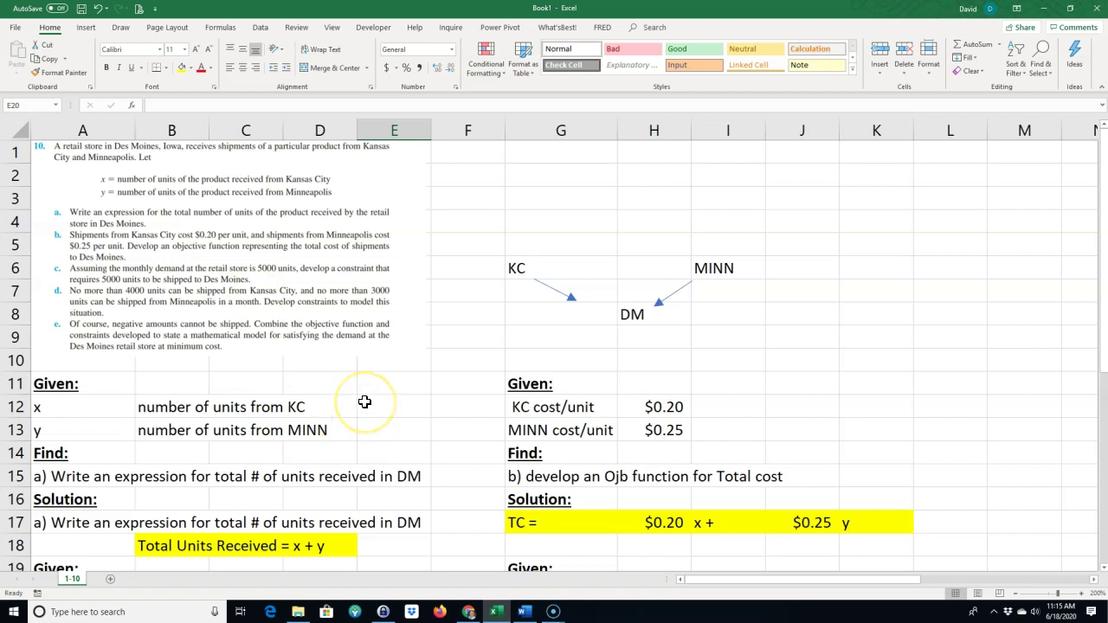
scroll(371, 396, down, 1)
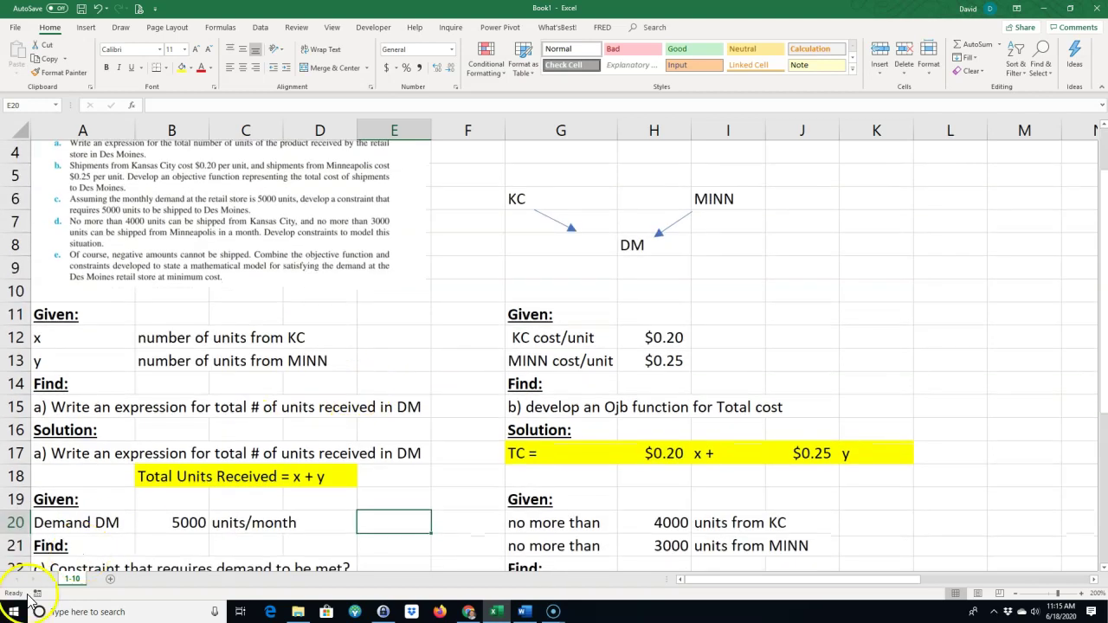